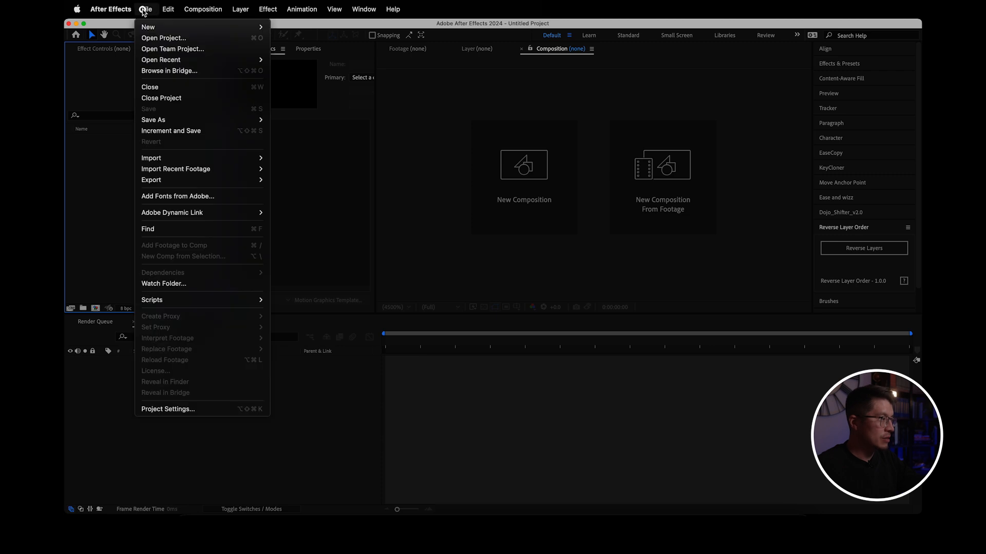
- Save the project as After Effects Tutorial.aep in the After Effects folder
mouse_move(160, 123)
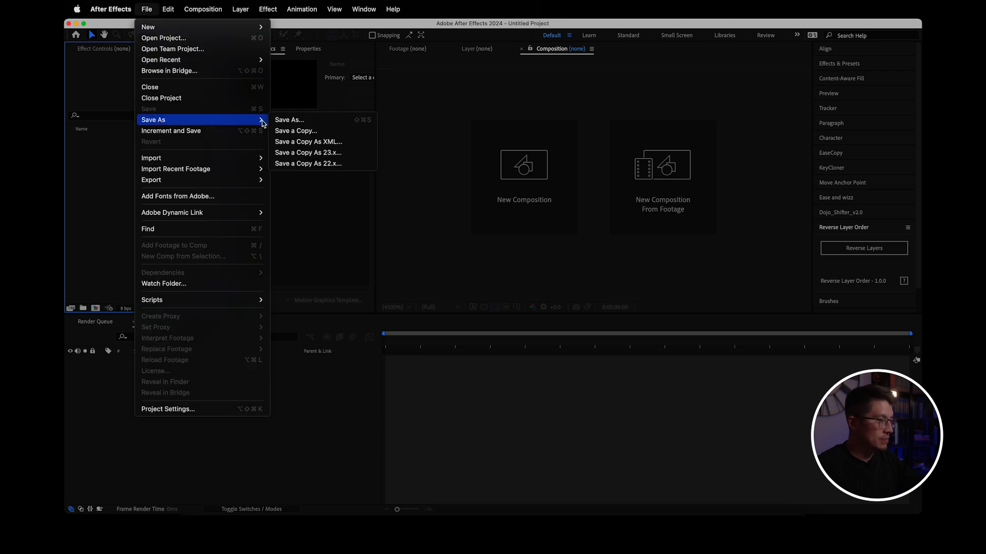
left_click(280, 120)
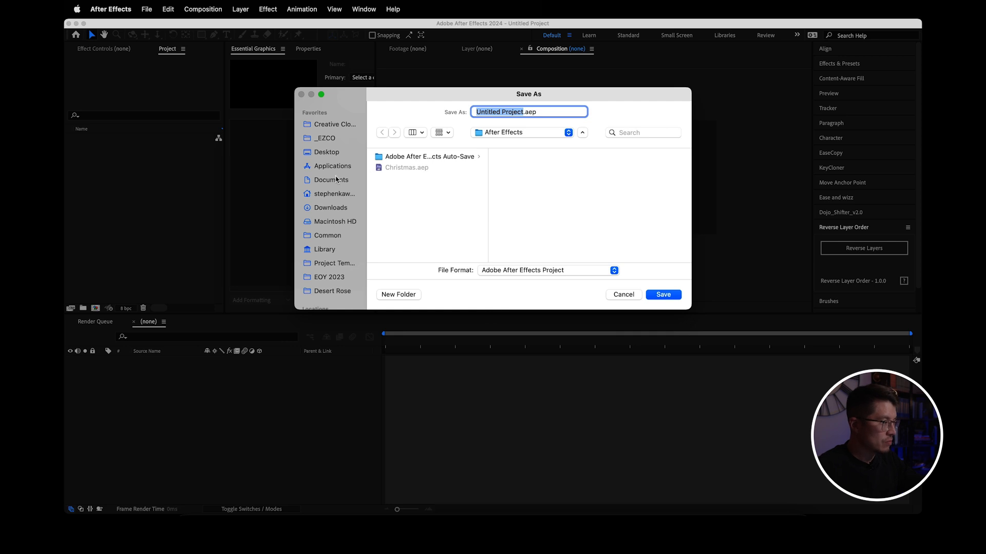
scroll(327, 267, "down", 3)
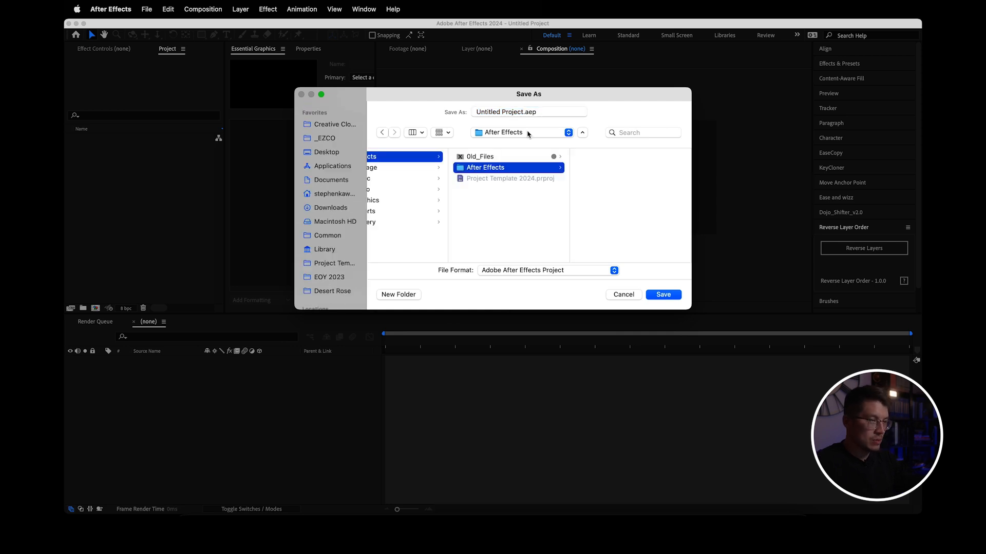
left_click(522, 112)
type("Aft")
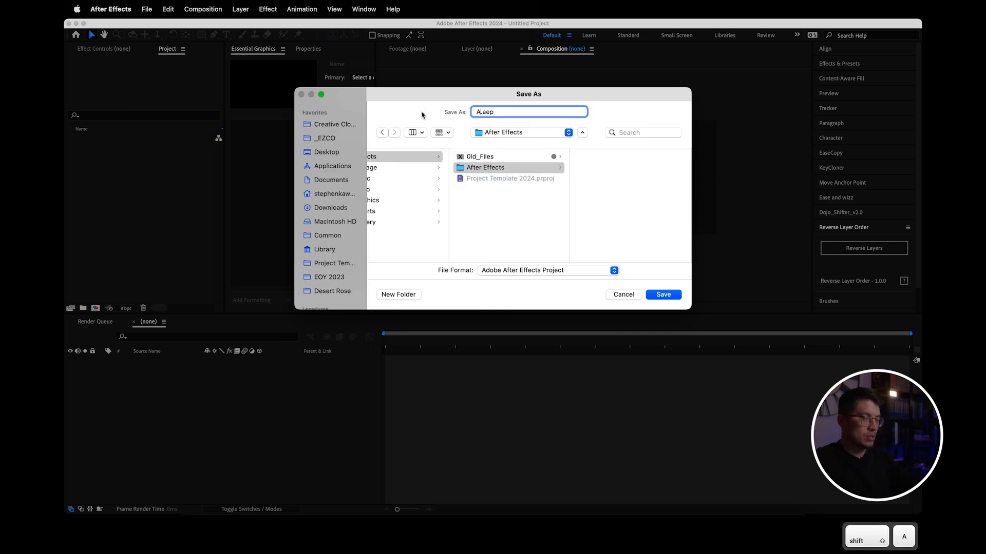
type("er Ef")
key("BackSpace")
type("ffects P")
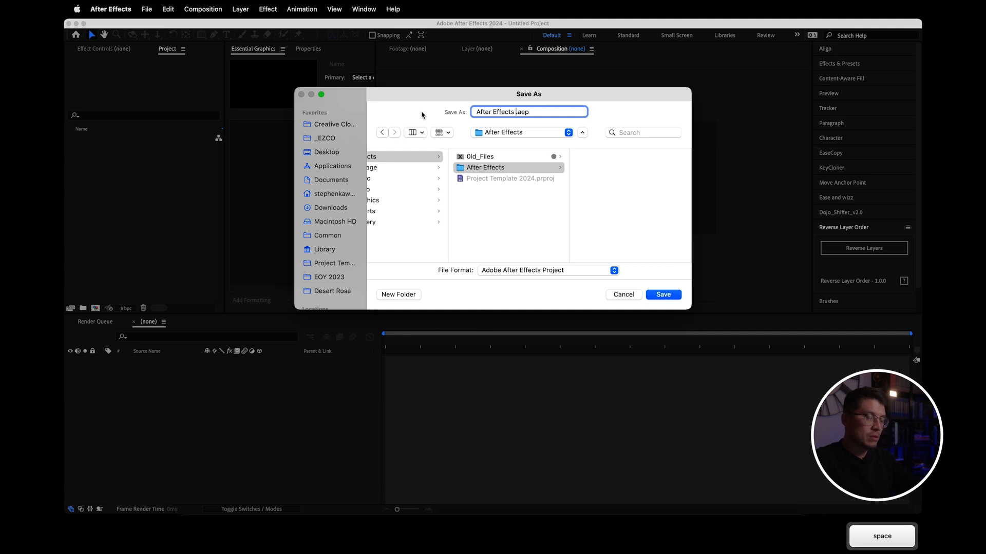
type("roject")
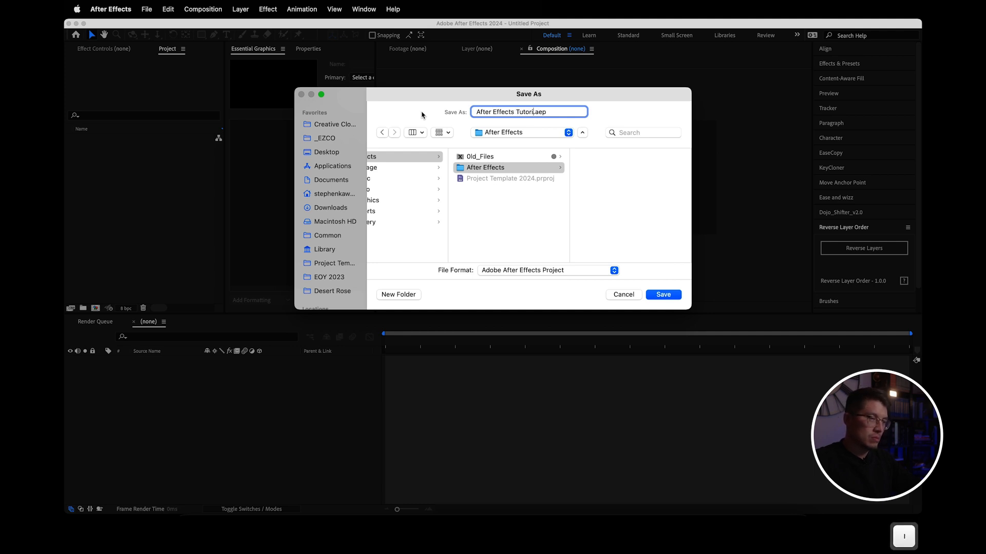
key("Return")
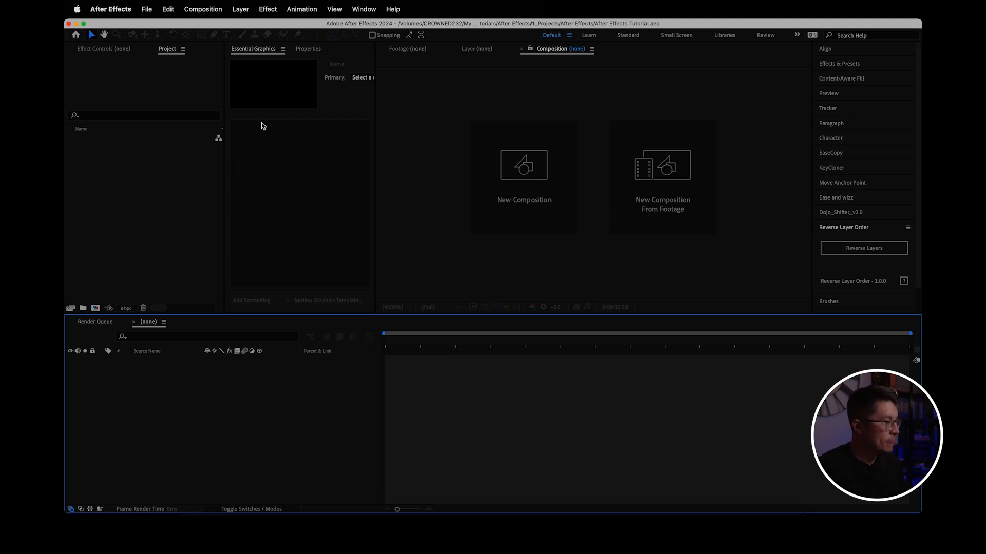
- Look through the workspace options and the Small Screen, Learn and Standard layouts, then return to the Default workspace
left_click(568, 34)
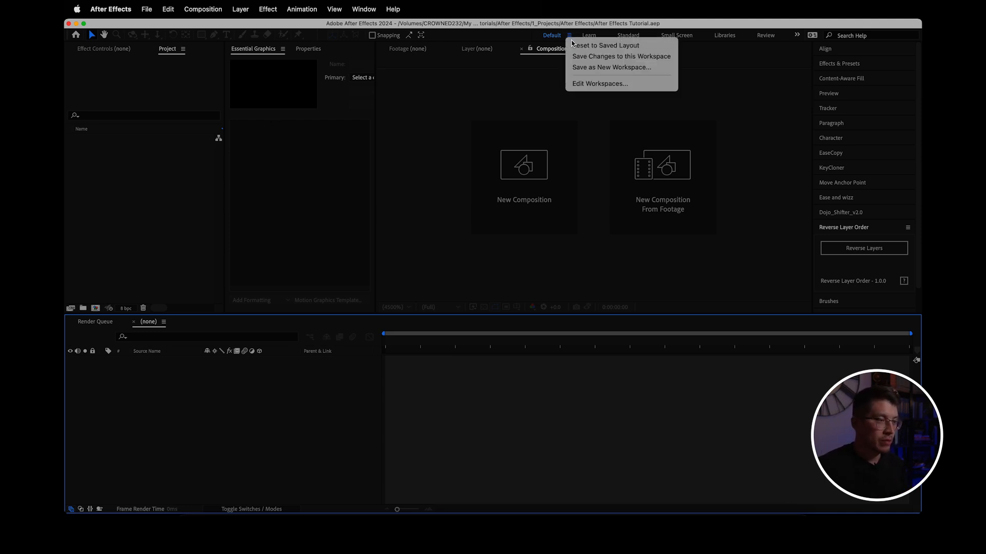
left_click(567, 36)
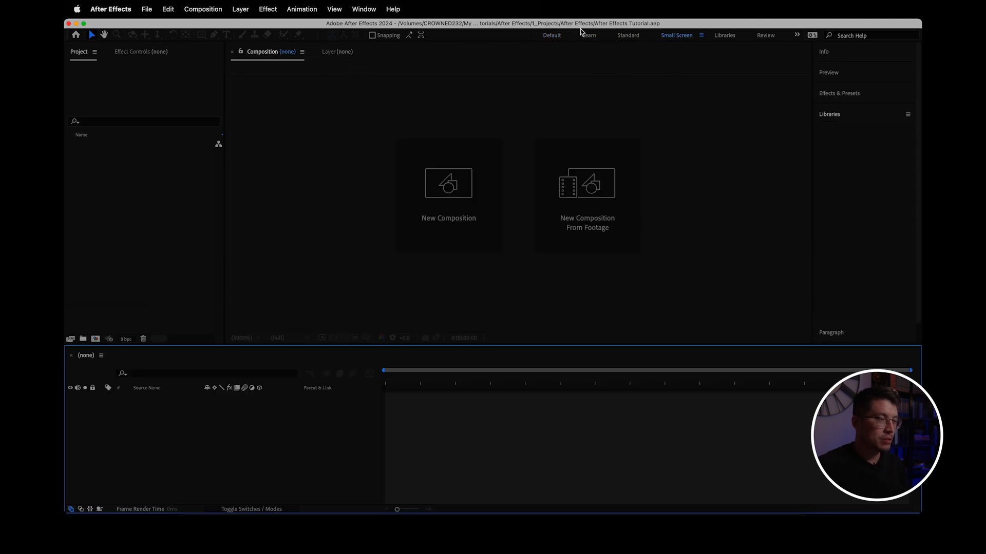
left_click(589, 36)
left_click(628, 35)
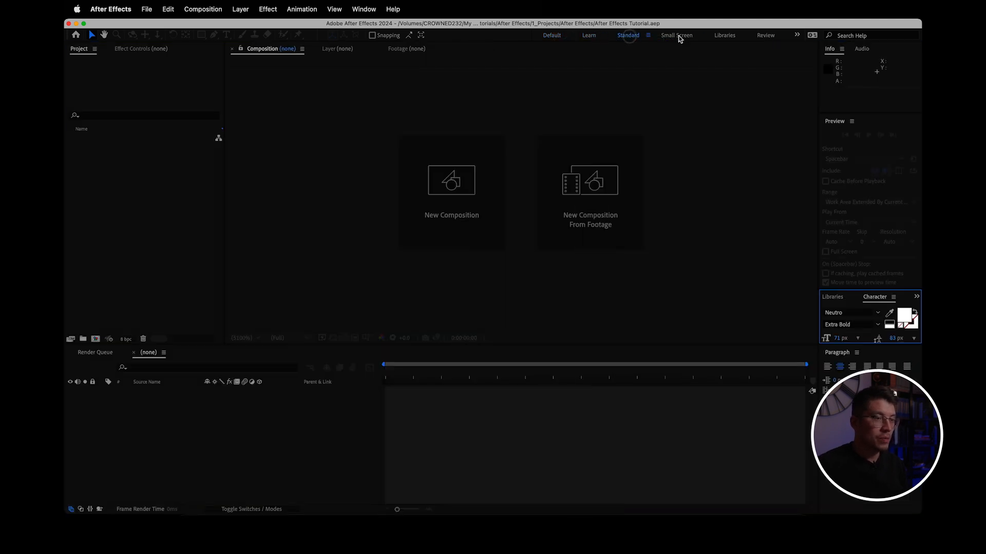
left_click(552, 35)
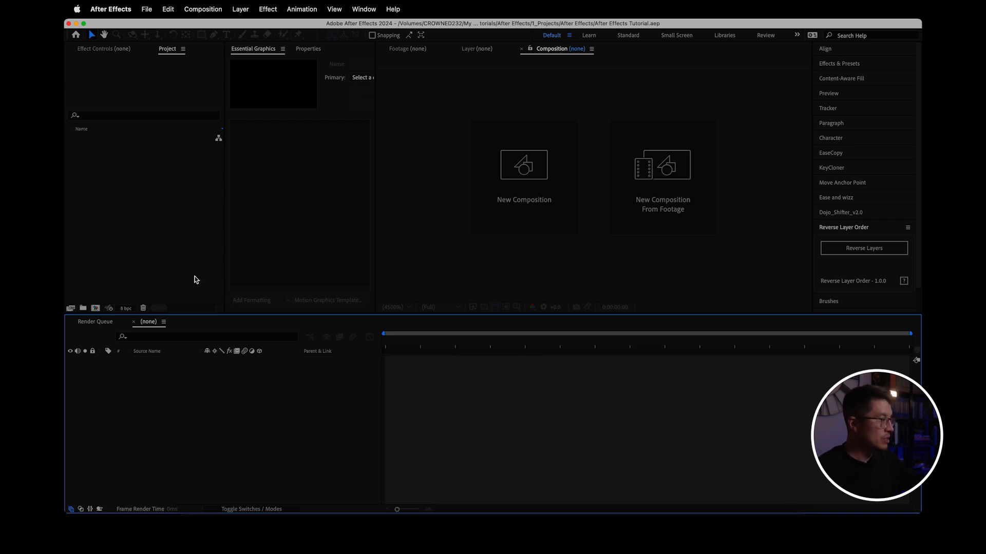
- Compare the Project and Effect Controls panels by switching between them
left_click(109, 49)
left_click(164, 49)
left_click(127, 50)
left_click(166, 49)
left_click(127, 53)
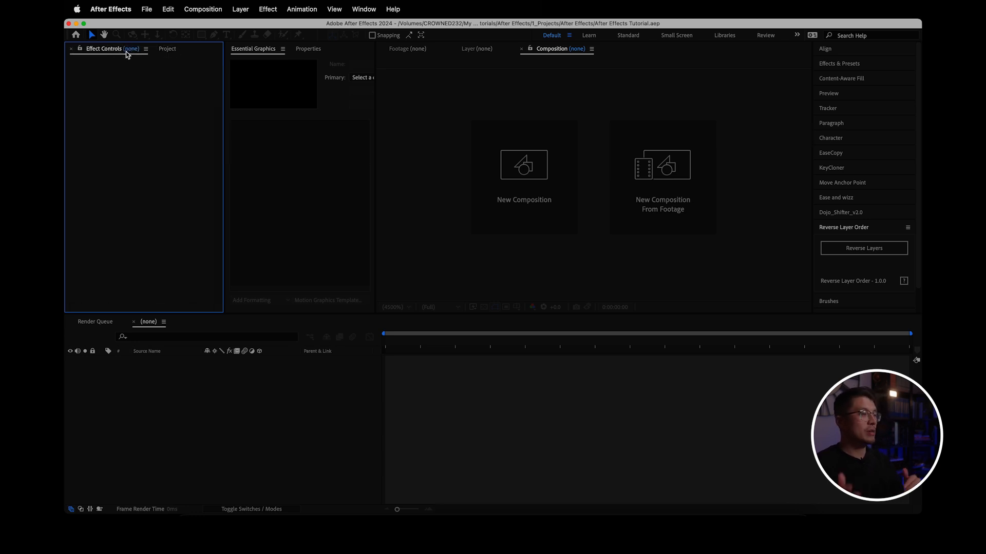
left_click(168, 49)
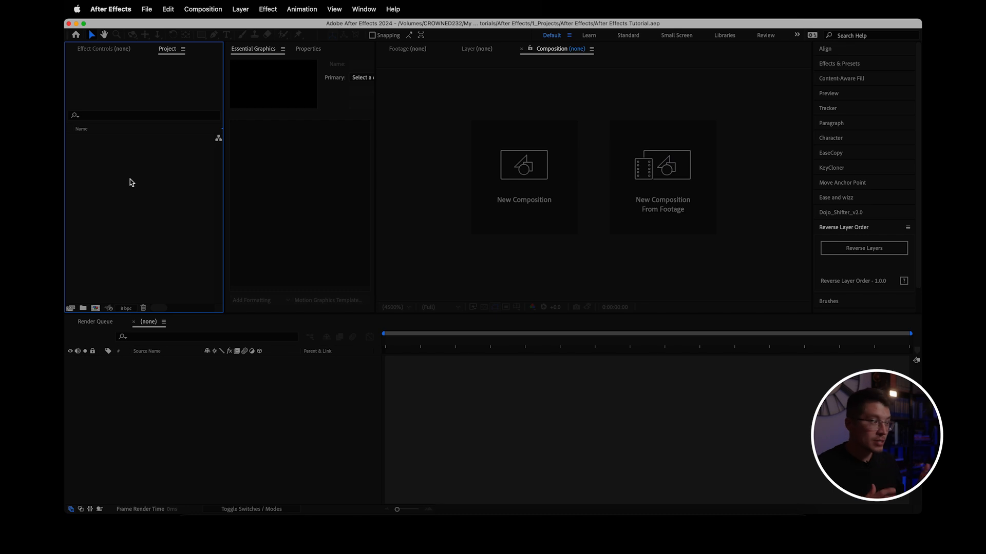
left_click(125, 50)
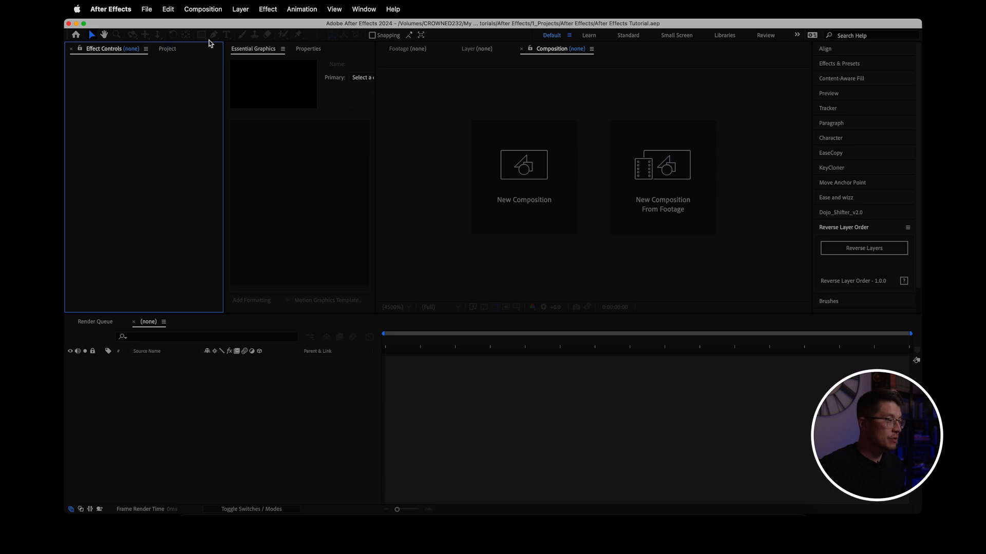
- Hide the Effect Controls panel and bring it back into the workspace
left_click(366, 9)
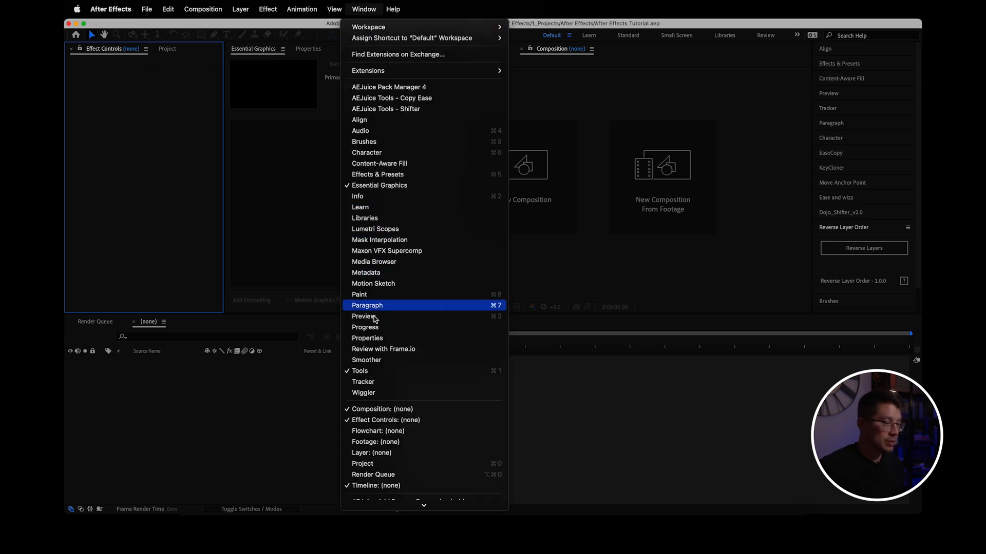
scroll(371, 417, "down", 6)
scroll(372, 417, "up", 6)
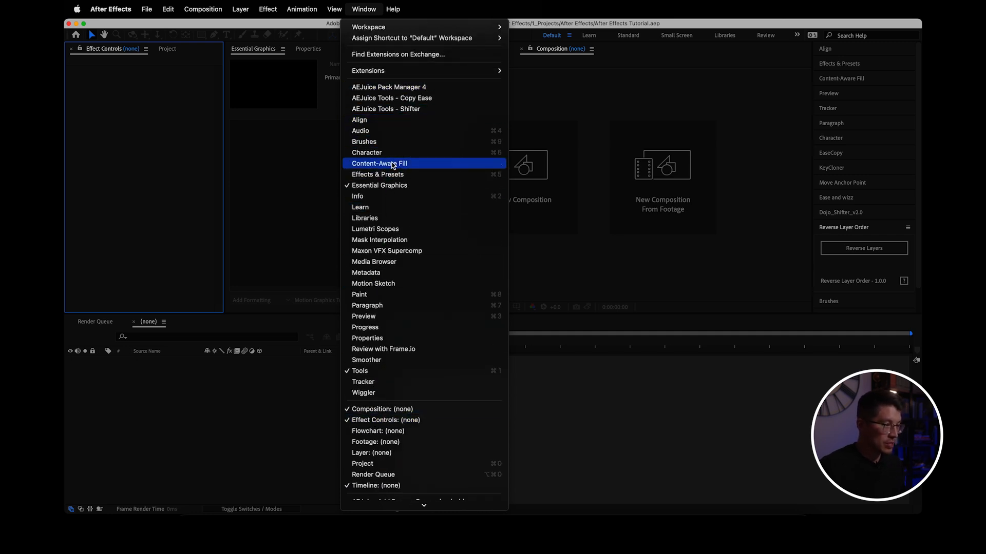
left_click(400, 422)
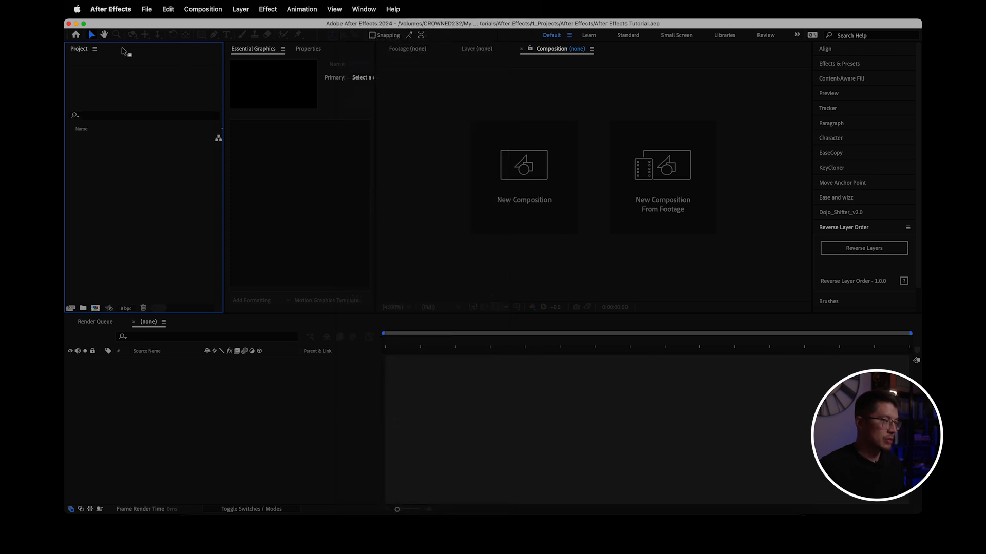
left_click(364, 10)
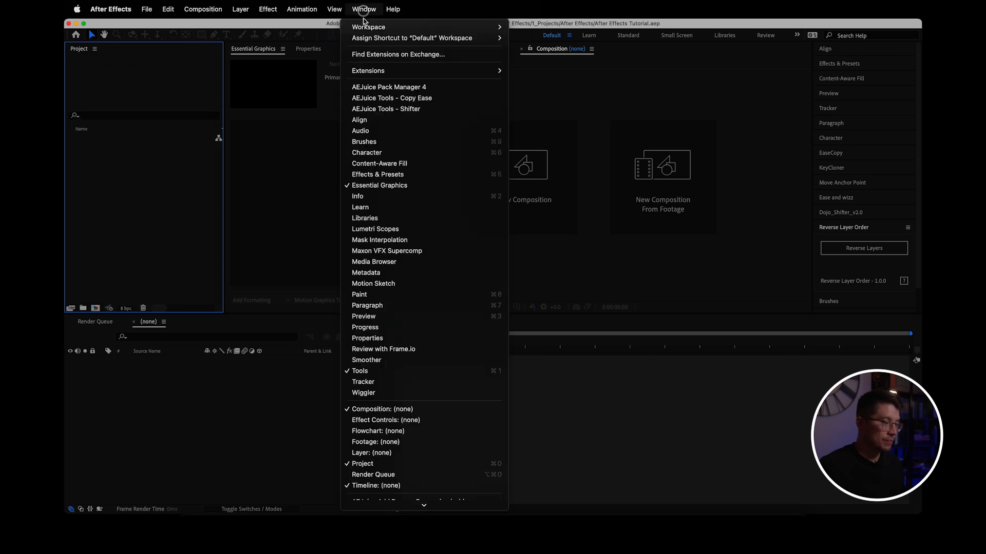
scroll(390, 334, "down", 7)
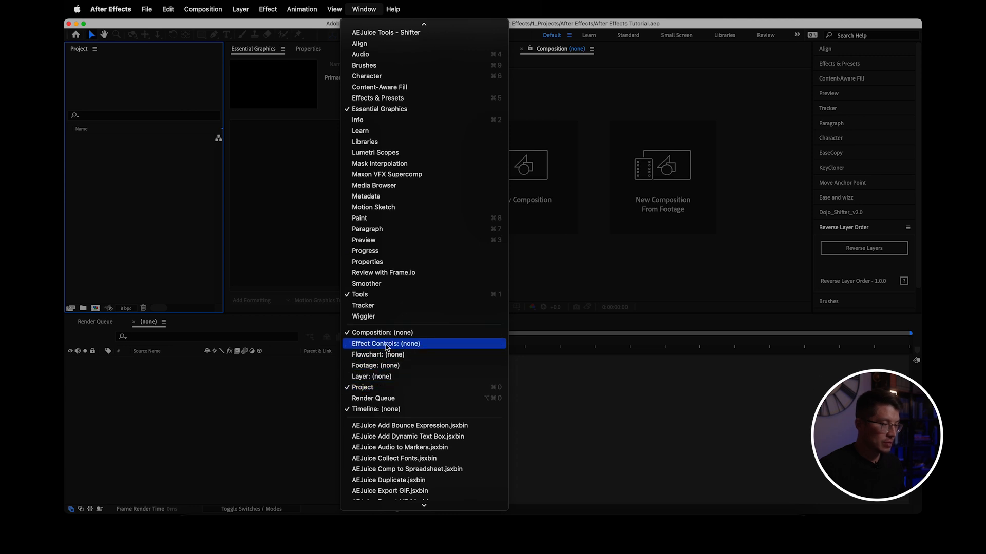
left_click(387, 347)
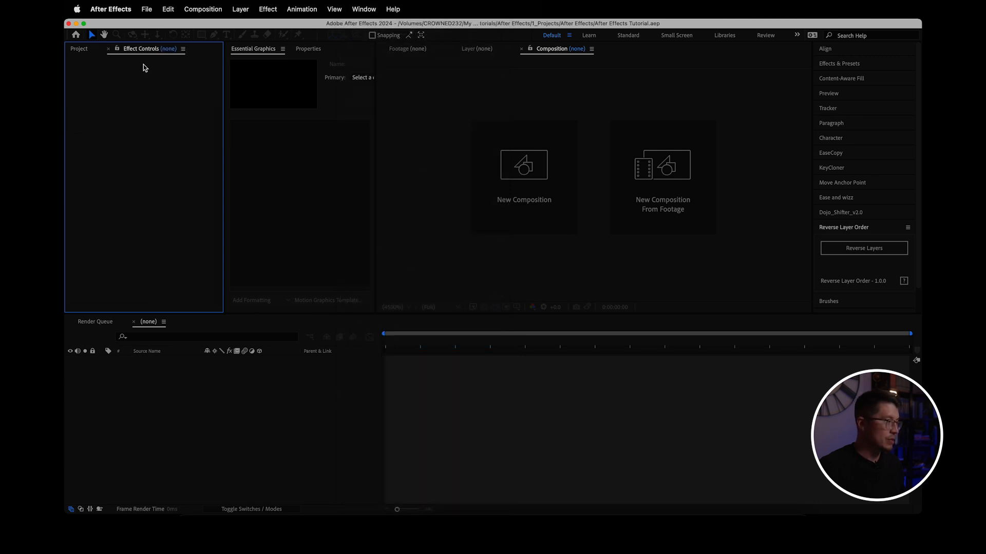
- View the Project, Effect Controls, Essential Graphics and Properties panels one after another
left_click(80, 48)
left_click(147, 50)
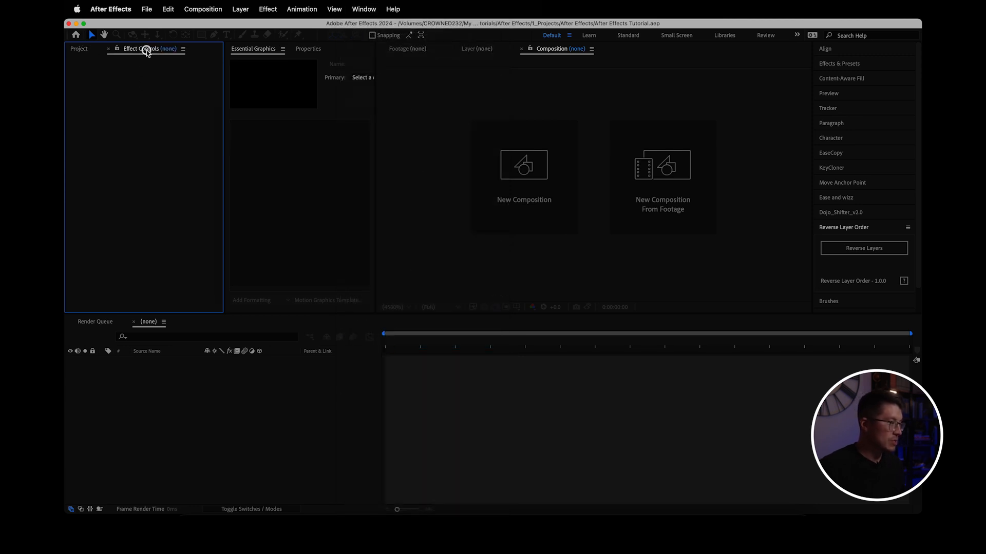
left_click(262, 51)
left_click(306, 50)
left_click(257, 49)
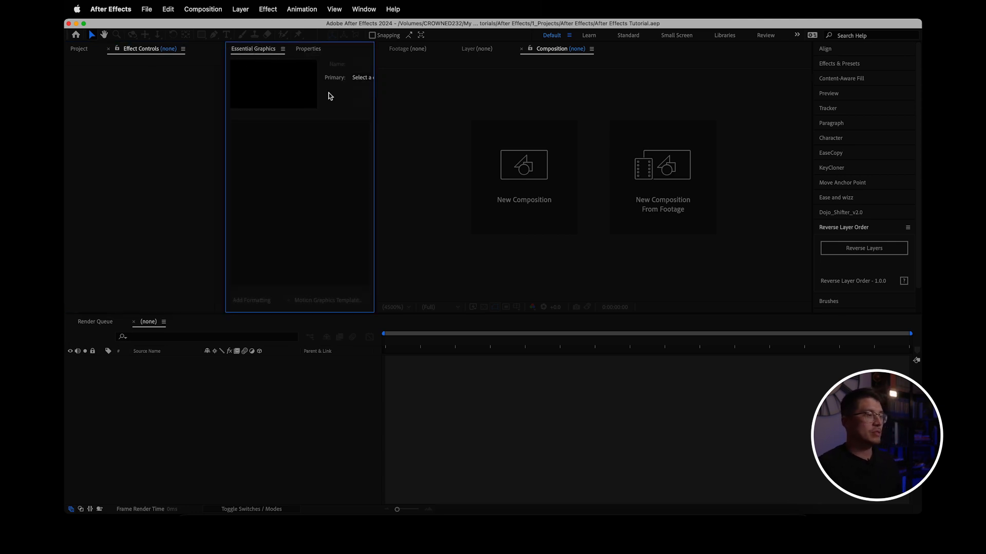
- Close the Properties panel grouped with Essential Graphics and make the timeline active
left_click(309, 50)
left_click(276, 48)
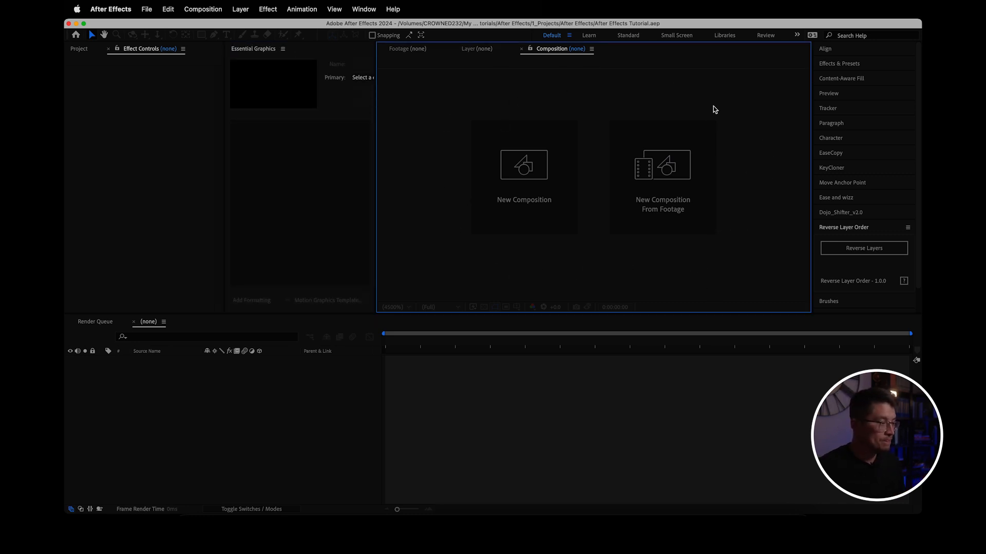
left_click(294, 406)
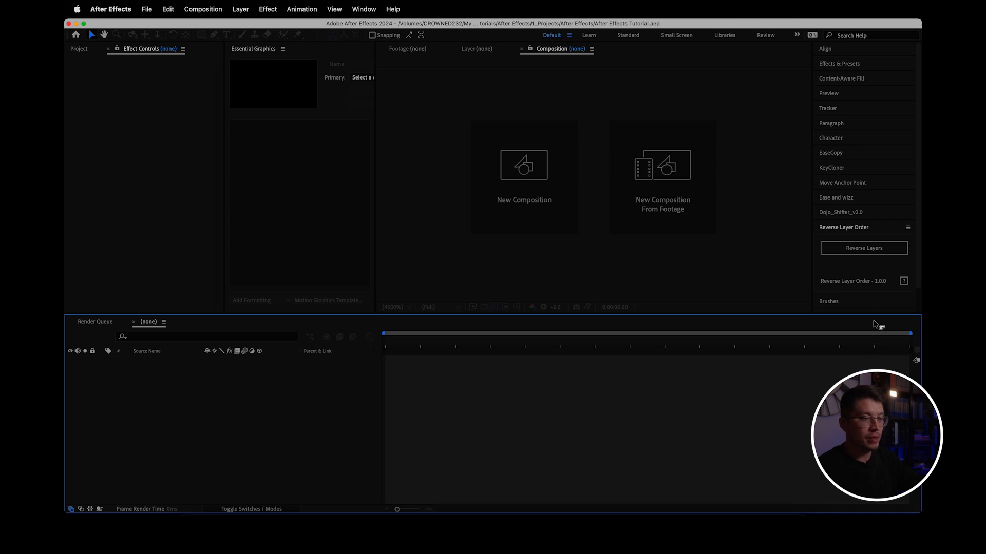
- Look into the collapsed Align, Effects & Presets and Character panels, leaving Align expanded
left_click(847, 45)
left_click(835, 50)
left_click(838, 62)
left_click(835, 63)
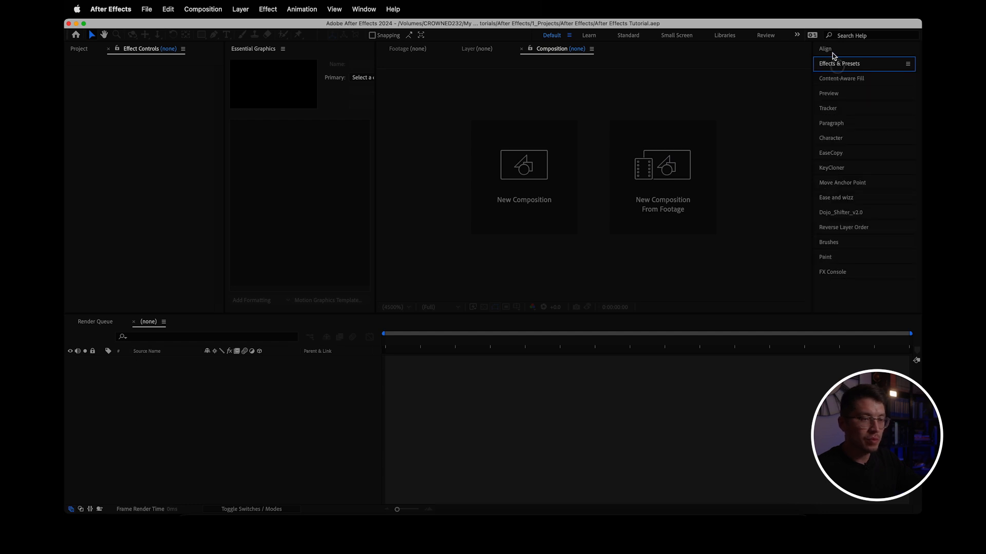
left_click(832, 51)
left_click(834, 113)
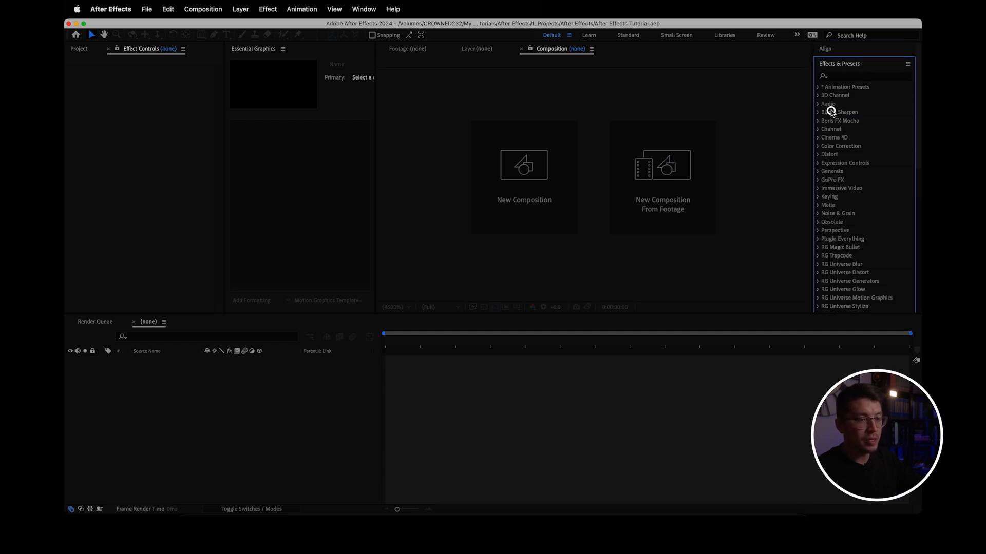
left_click(835, 64)
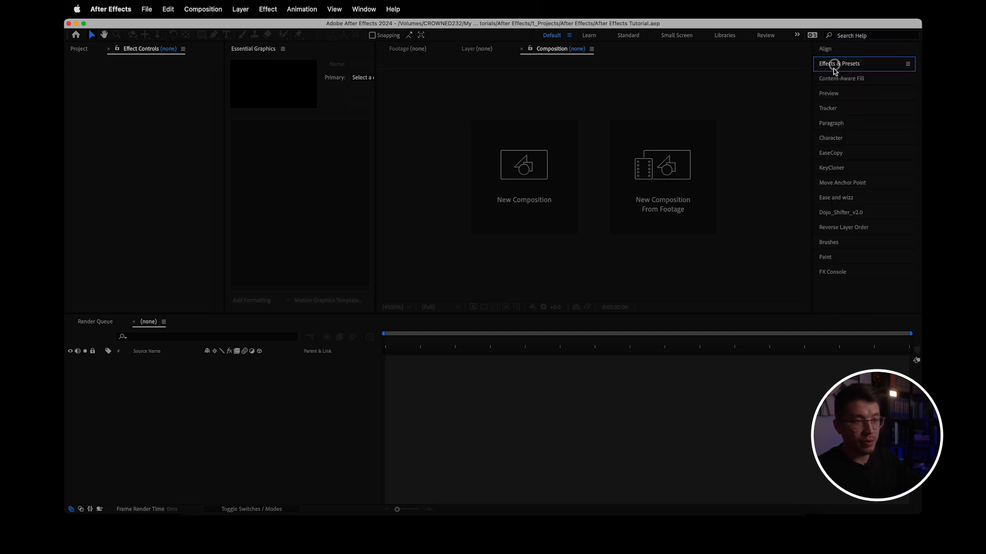
left_click(849, 139)
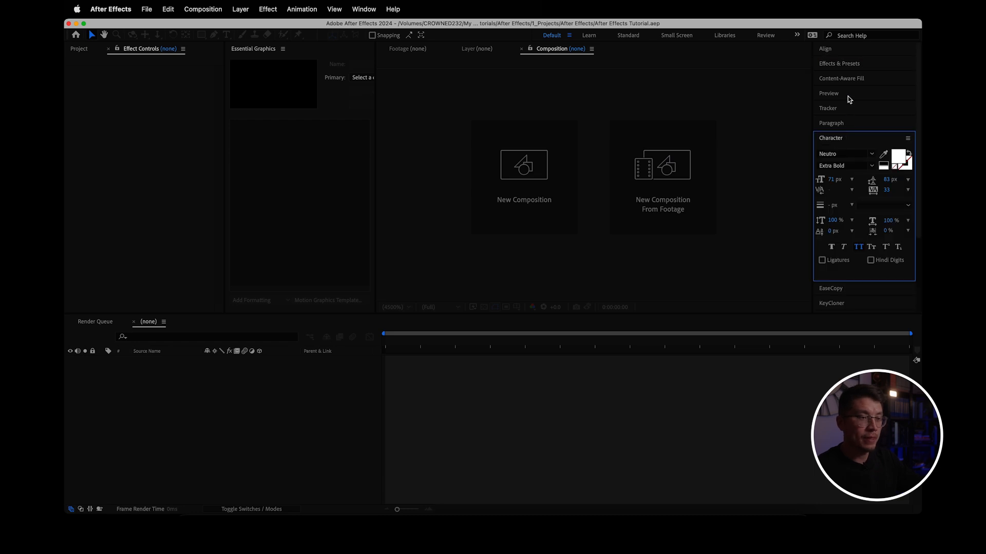
left_click(846, 50)
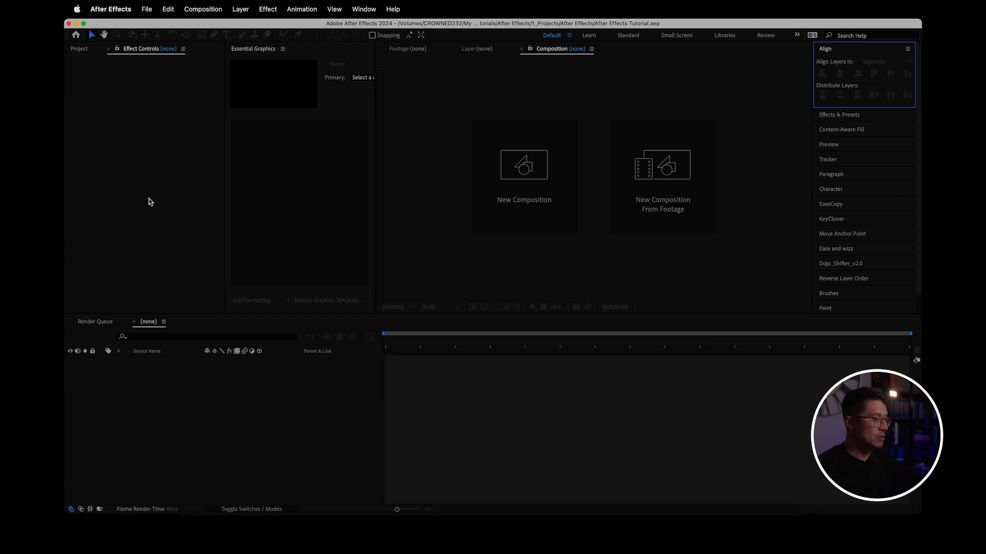
- Create a new folder named COMPS in the Project panel
left_click(118, 190)
left_click(82, 49)
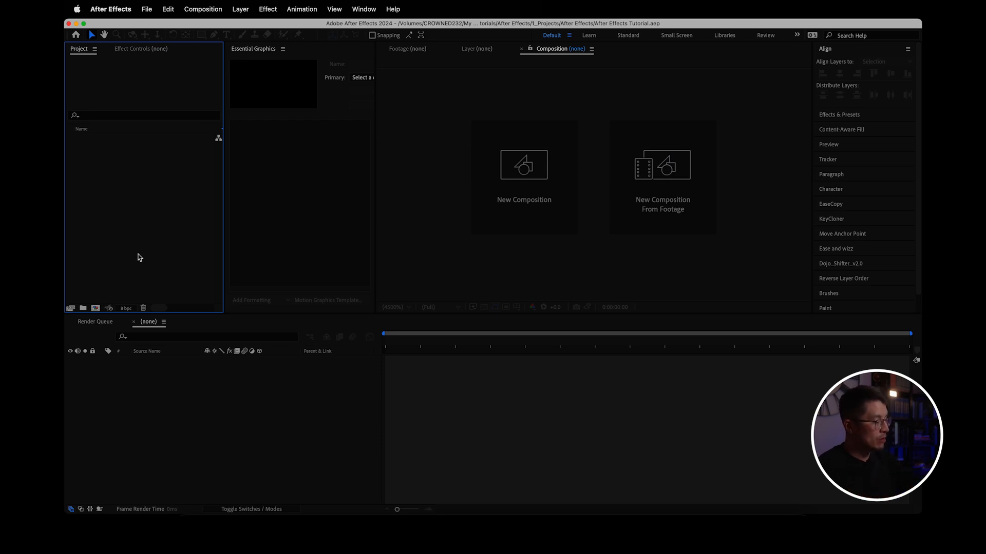
left_click(85, 307)
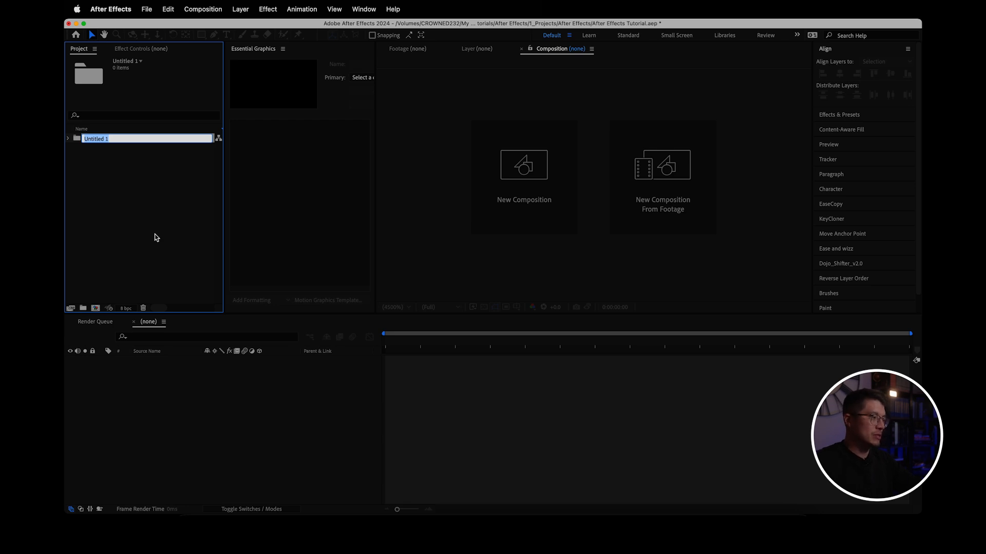
type("COMPS")
key("Return")
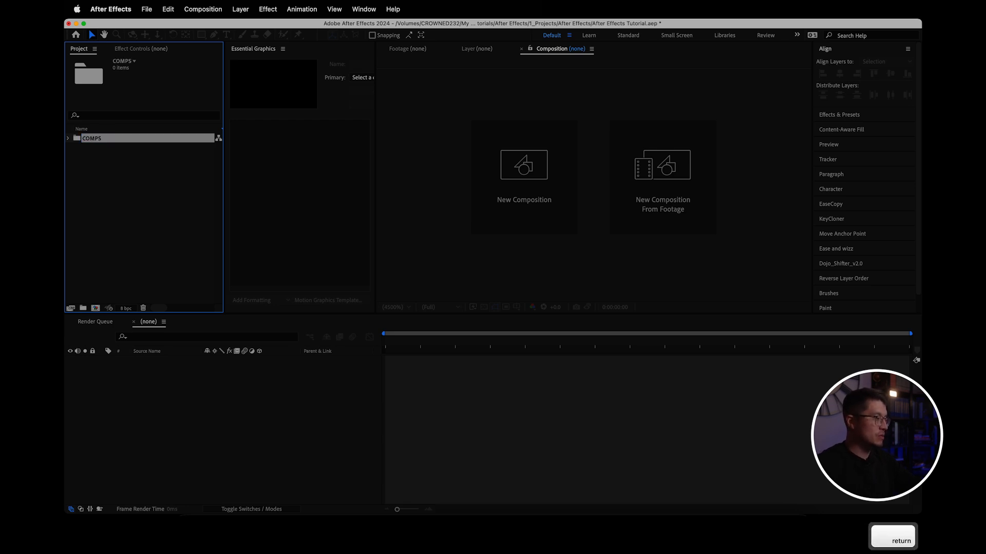
- Create a second folder named Elements outside the COMPS folder in the project
left_click(107, 187)
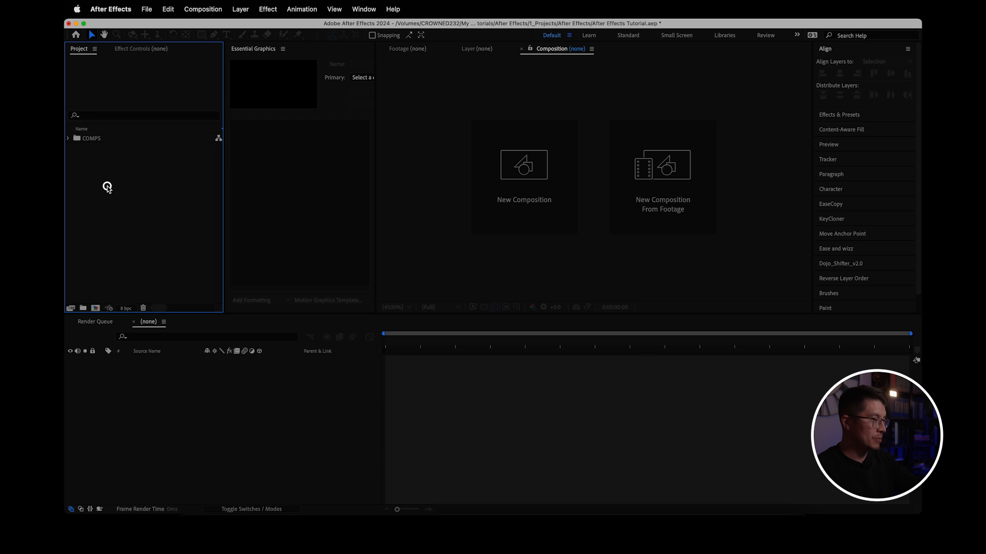
left_click(83, 308)
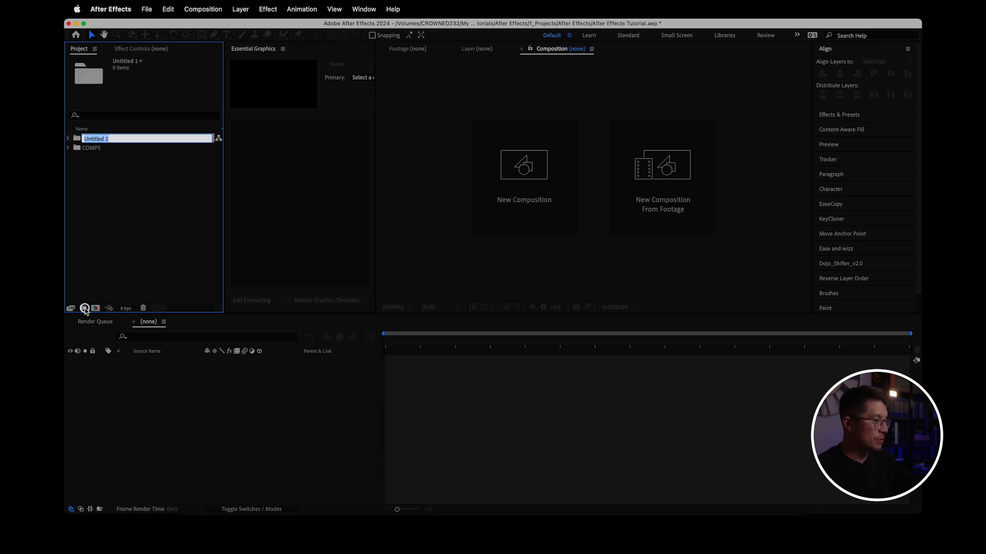
type("Elements")
key("Return")
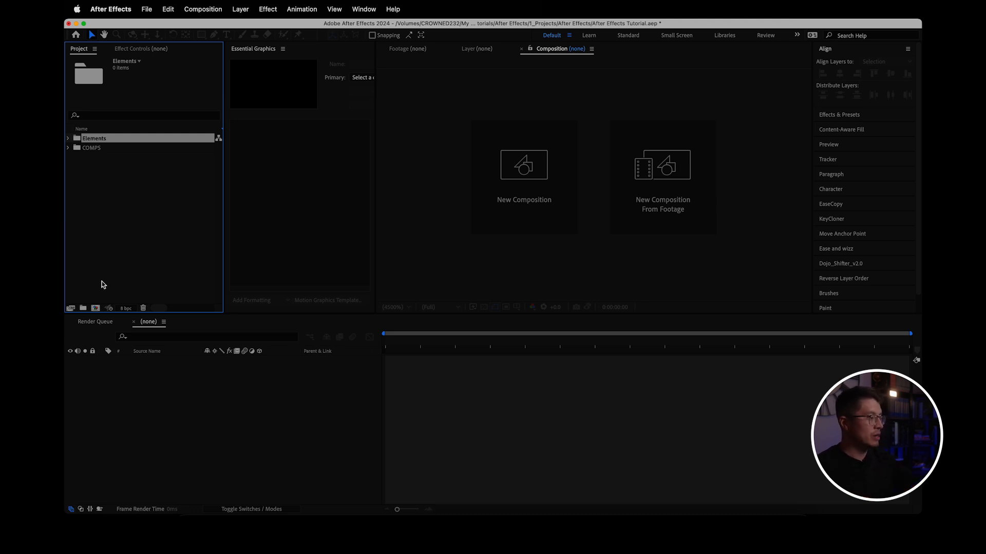
left_click(82, 308)
key("cmd+z")
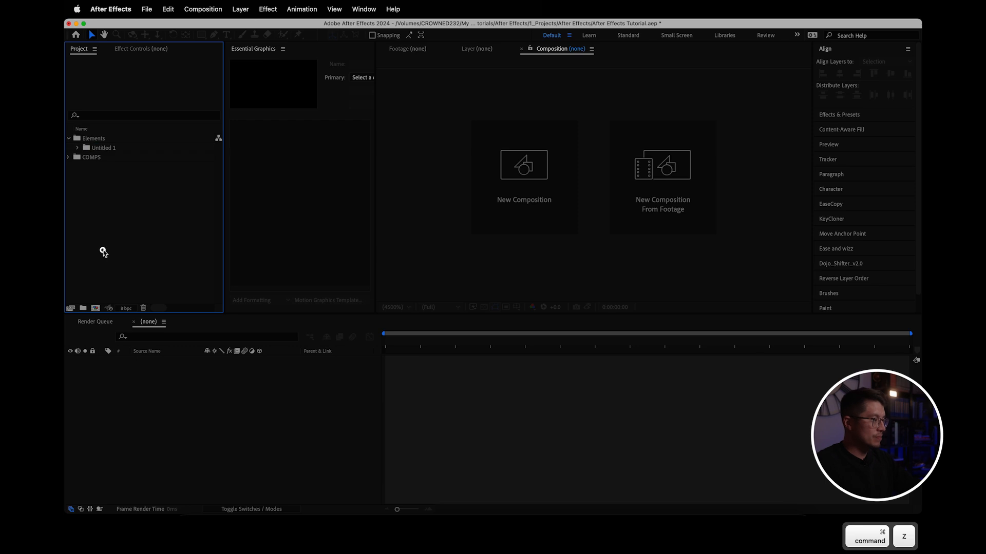
left_click(102, 148)
key("Delete")
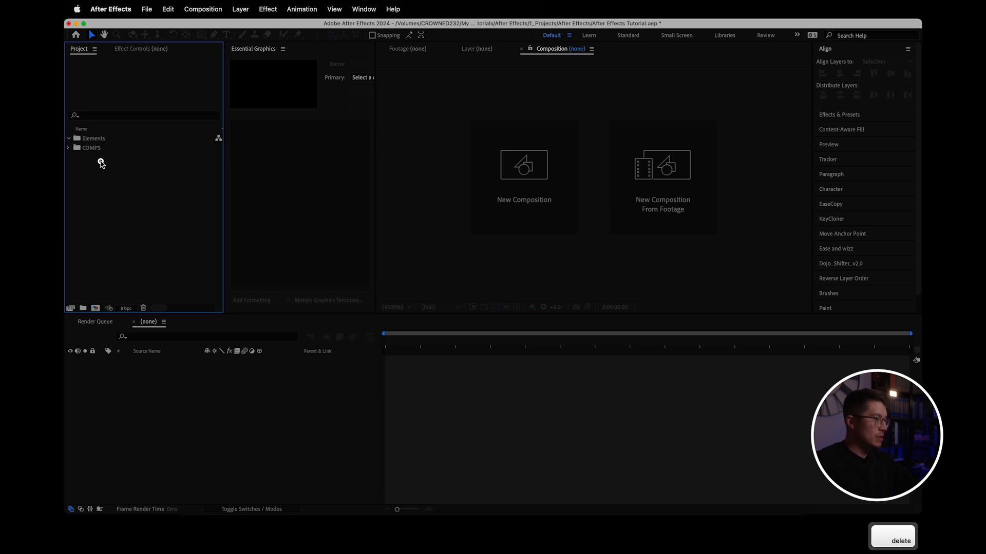
- Create a top-level folder named Footage in the project
left_click(82, 307)
type("Footage")
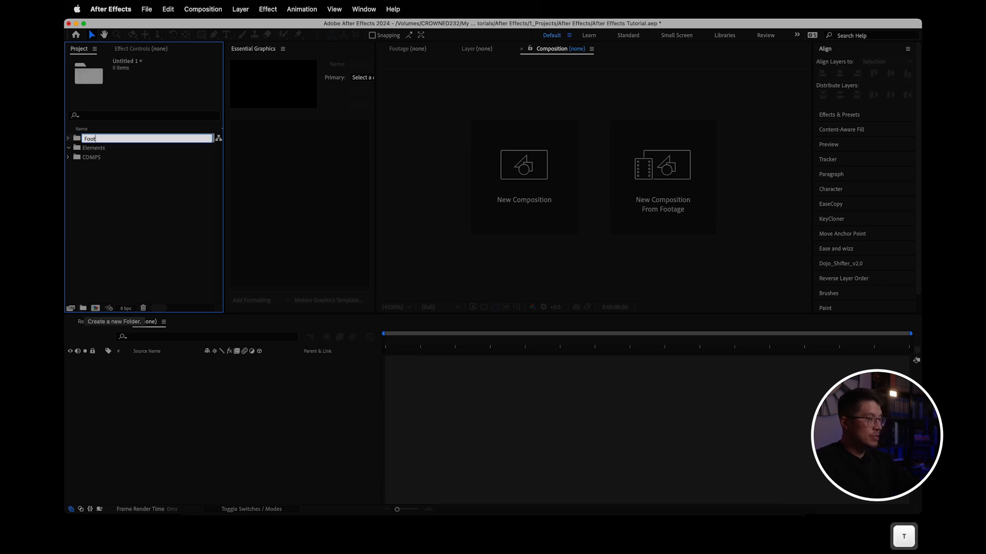
key("Return")
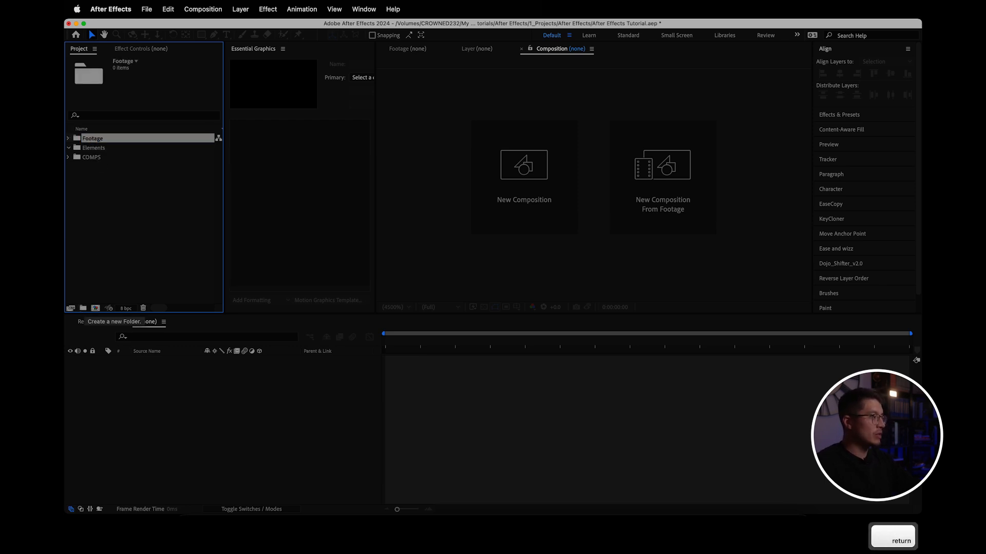
- Create a top-level folder named Music, sort the project folders by name in ascending order and collapse Elements
left_click(85, 263)
left_click(83, 307)
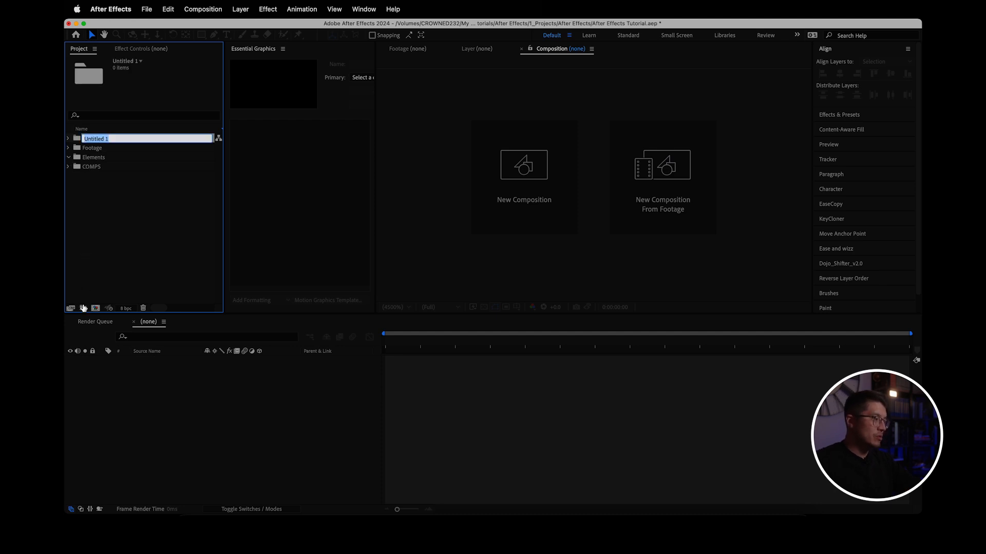
type("Music")
key("Return")
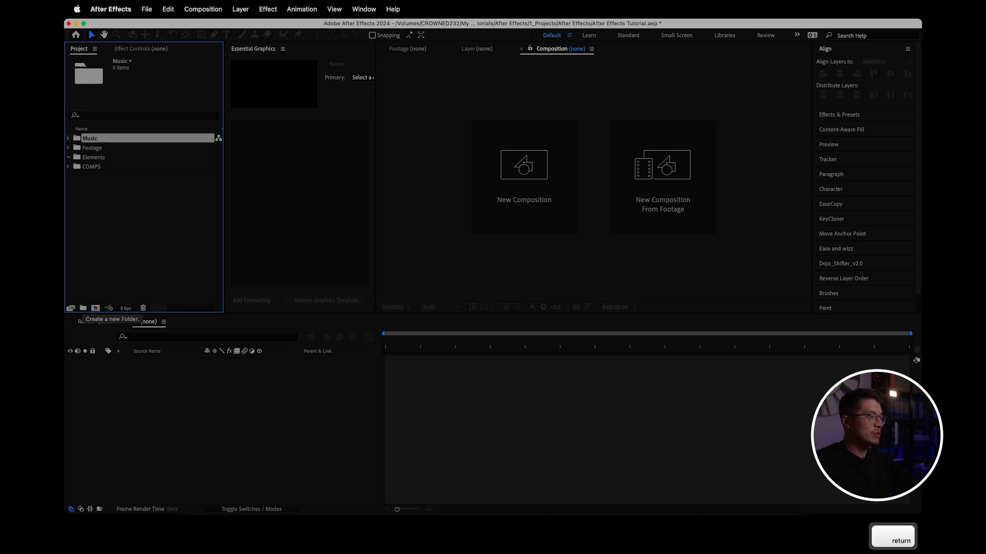
left_click(93, 129)
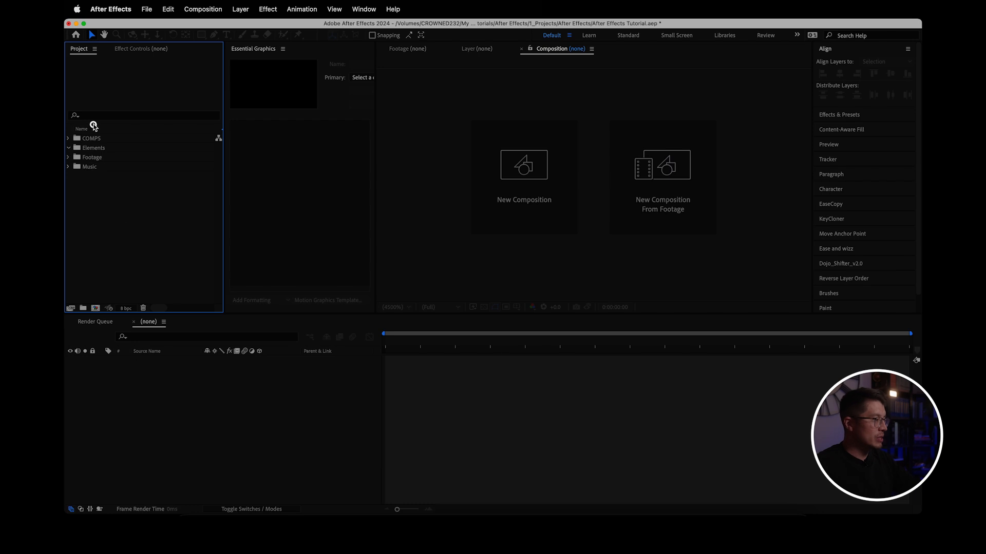
left_click(69, 148)
- Start a new composition inside the COMPS folder and name it After Effects Tutorial
left_click(74, 138)
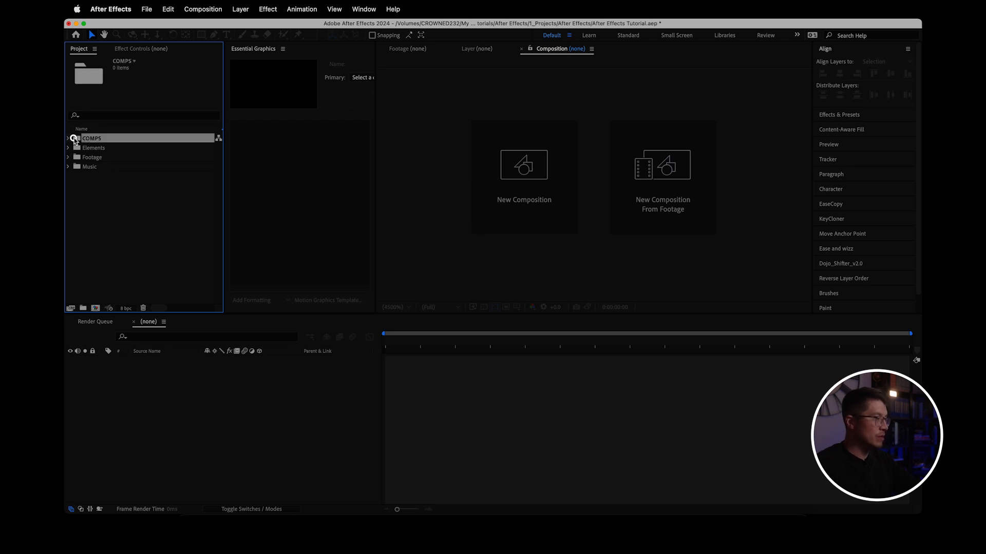
left_click(95, 308)
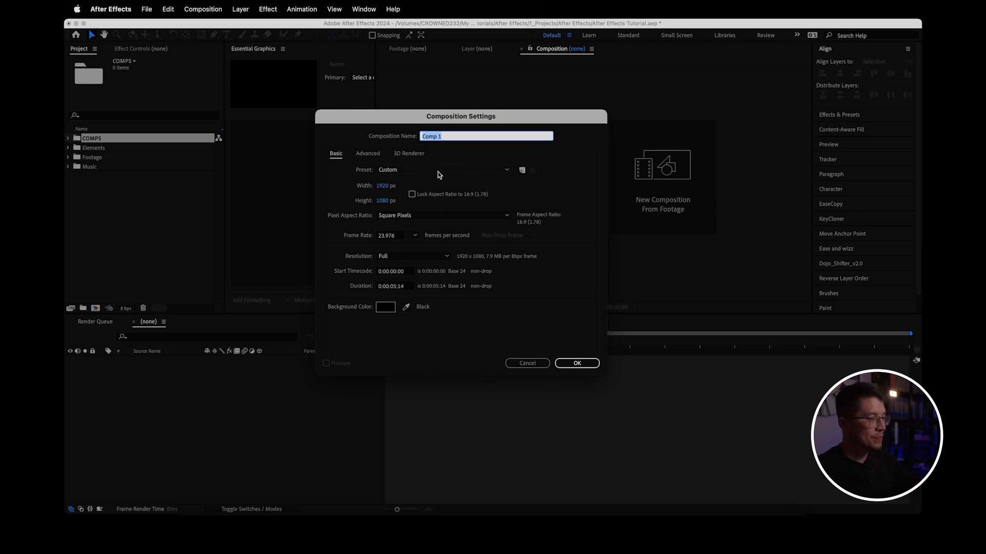
type("A")
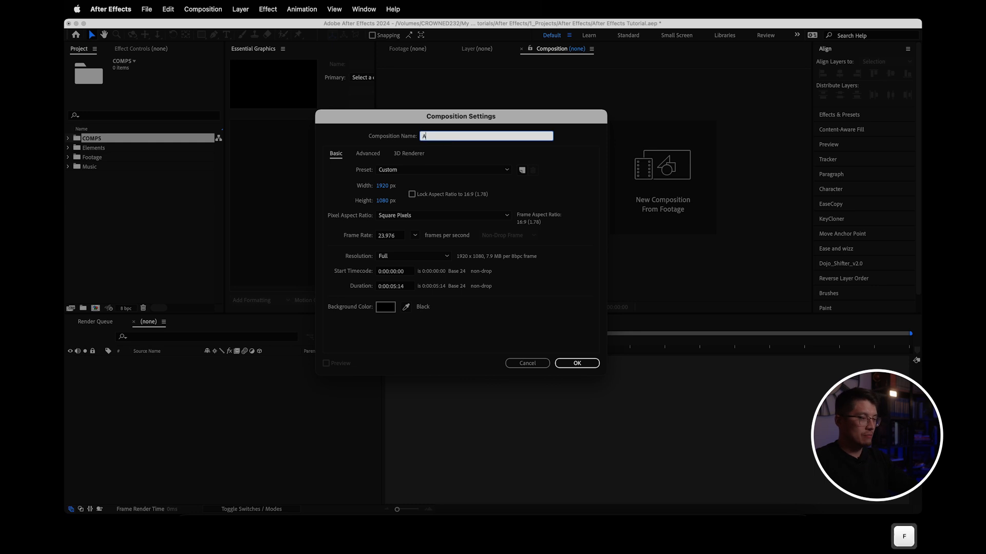
type("fter Effects Tutor")
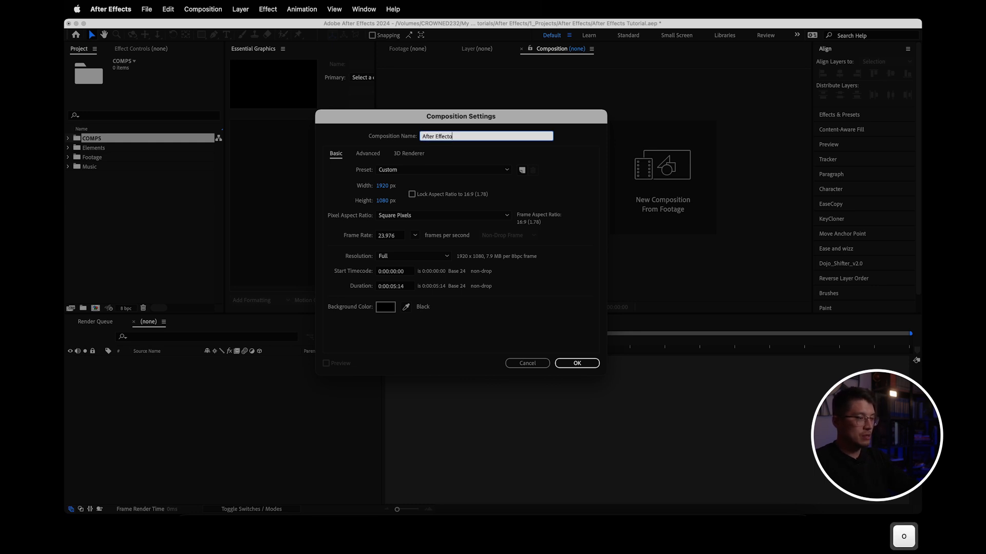
type("ial")
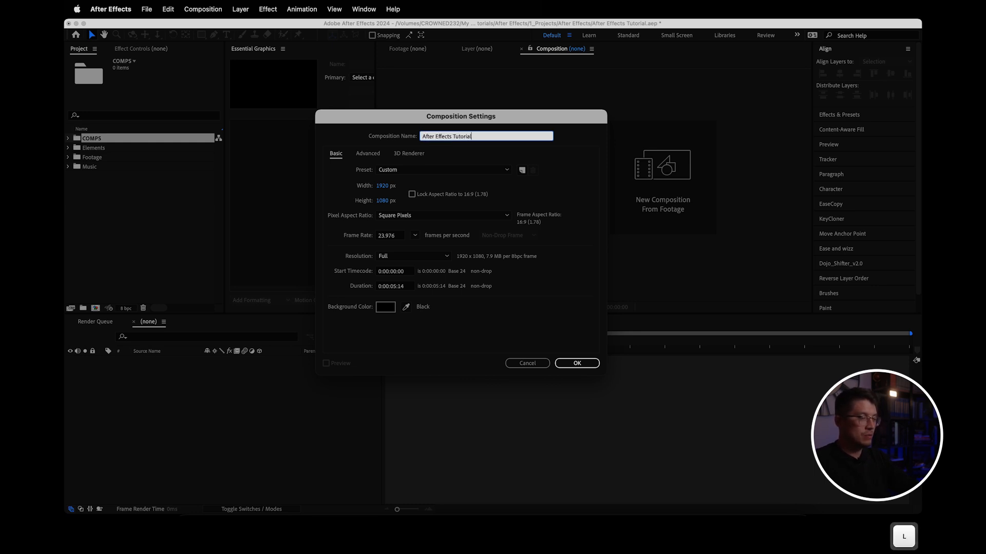
left_click(469, 183)
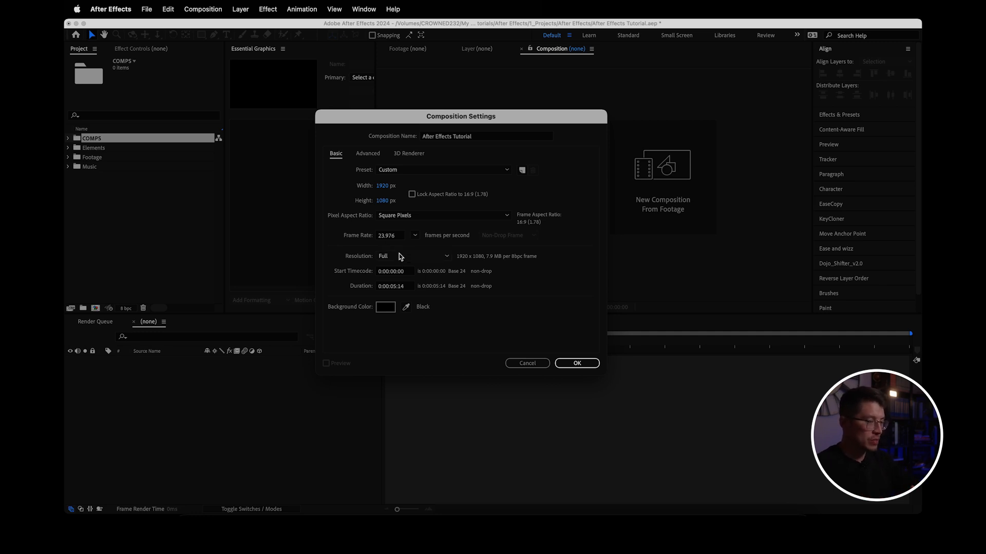
- Try Quarter resolution for the new composition and return it to Full
left_click(447, 258)
left_click(416, 305)
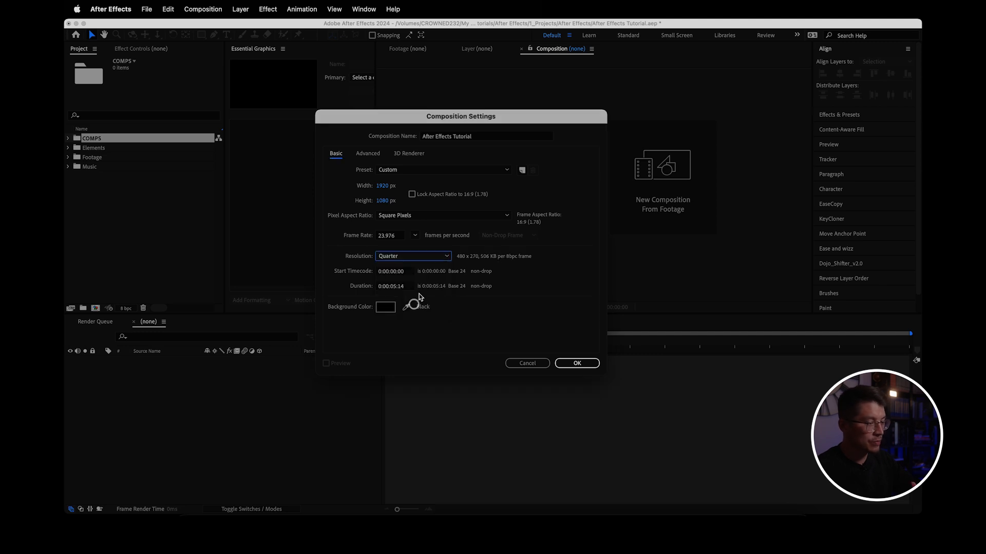
left_click(445, 255)
left_click(432, 266)
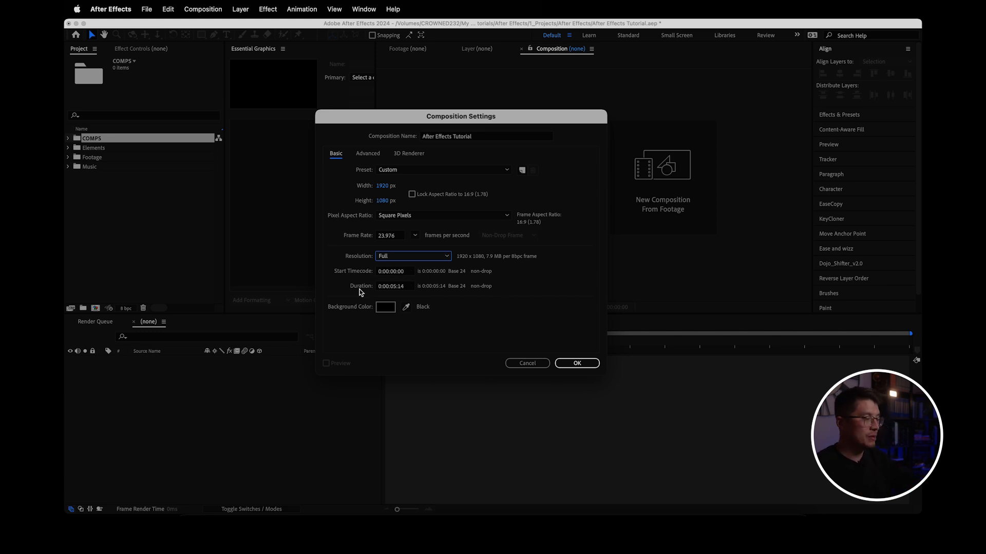
- Set the composition's duration to 0:00:15:00 and create the composition
left_click(398, 288)
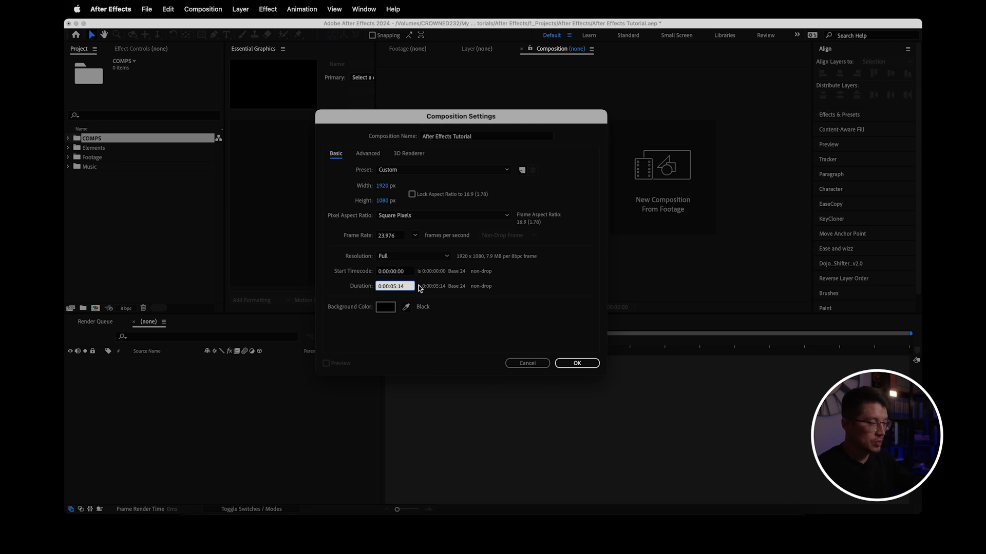
key("Left")
key("Left")
key("Left")
key("BackSpace")
key("BackSpace")
type("p10")
key("BackSpace")
key("BackSpace")
key("BackSpace")
type("15")
key("Right")
key("Right")
key("Right")
key("BackSpace")
key("BackSpace")
type("00")
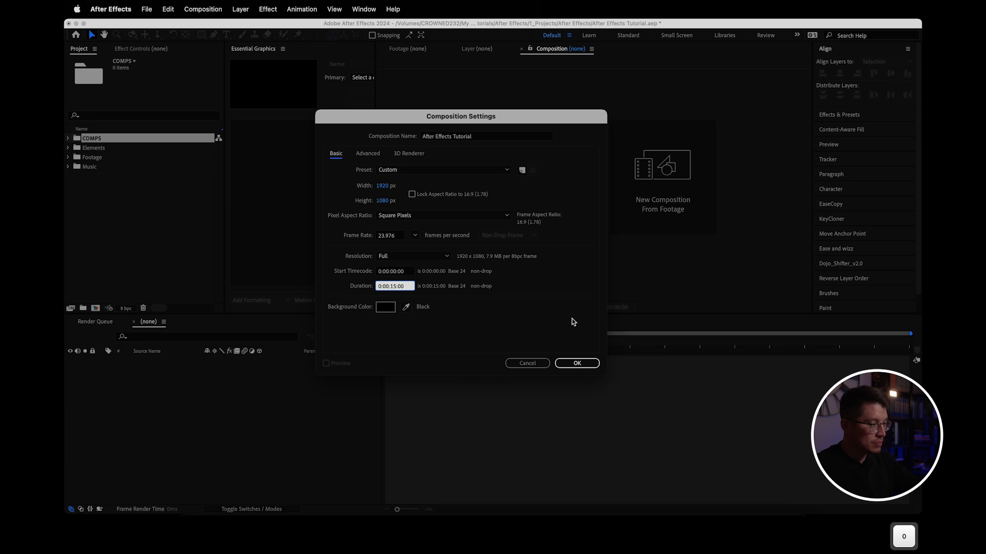
left_click(576, 363)
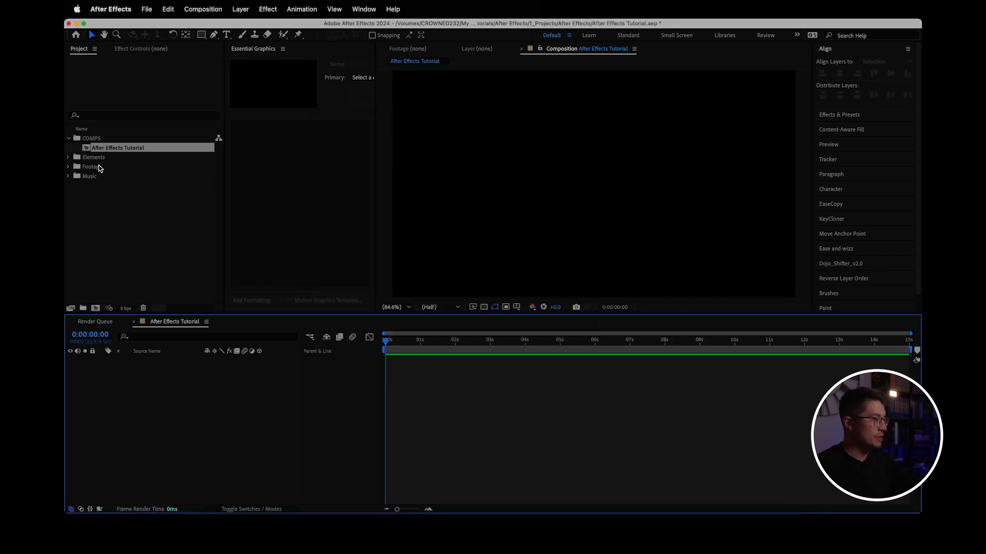
- Look inside the COMPS folder, select the After Effects Tutorial composition and make its timeline active
left_click(106, 184)
left_click(90, 139)
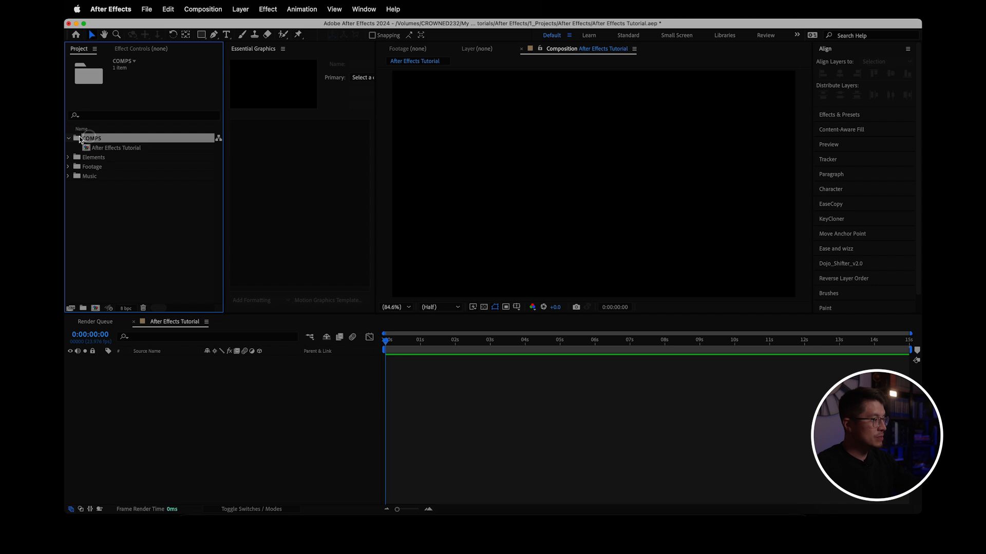
left_click(69, 138)
left_click(68, 138)
left_click(86, 146)
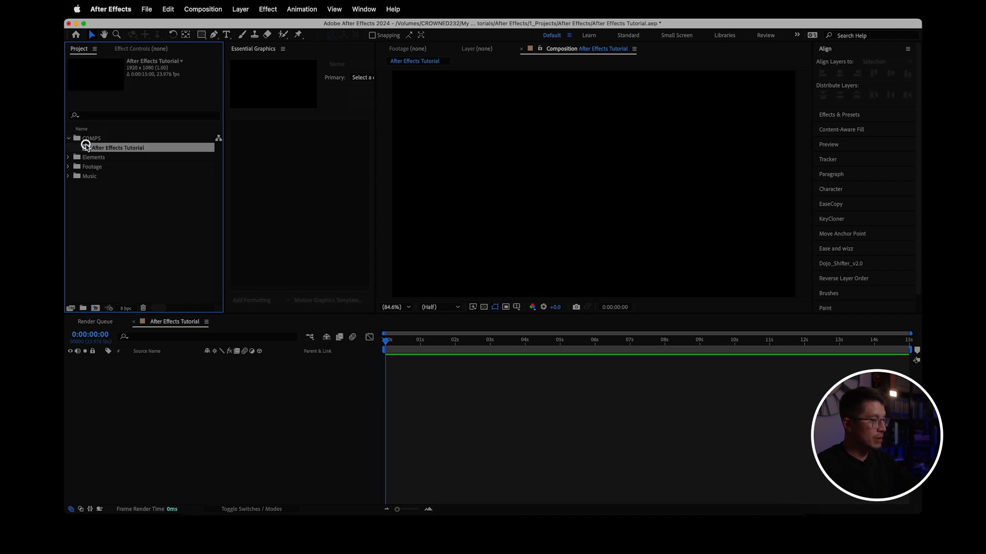
left_click(161, 327)
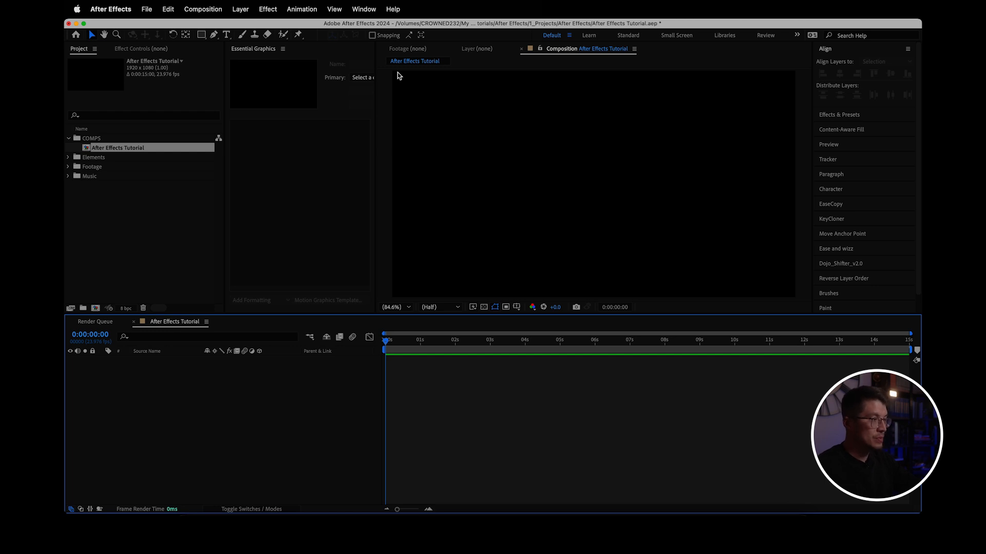
- Look through the list of available workspace panels and close it without choosing any
left_click(363, 9)
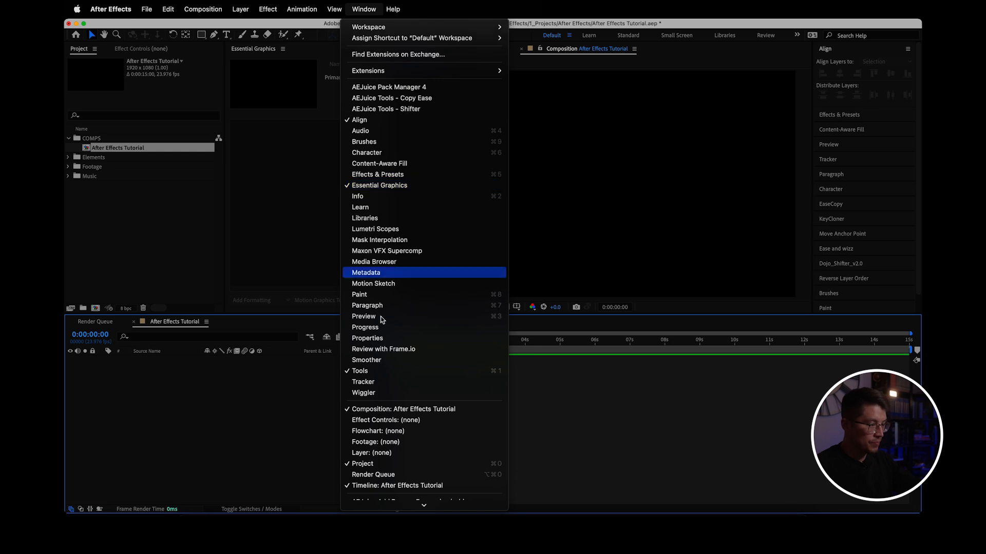
scroll(380, 360, "down", 3)
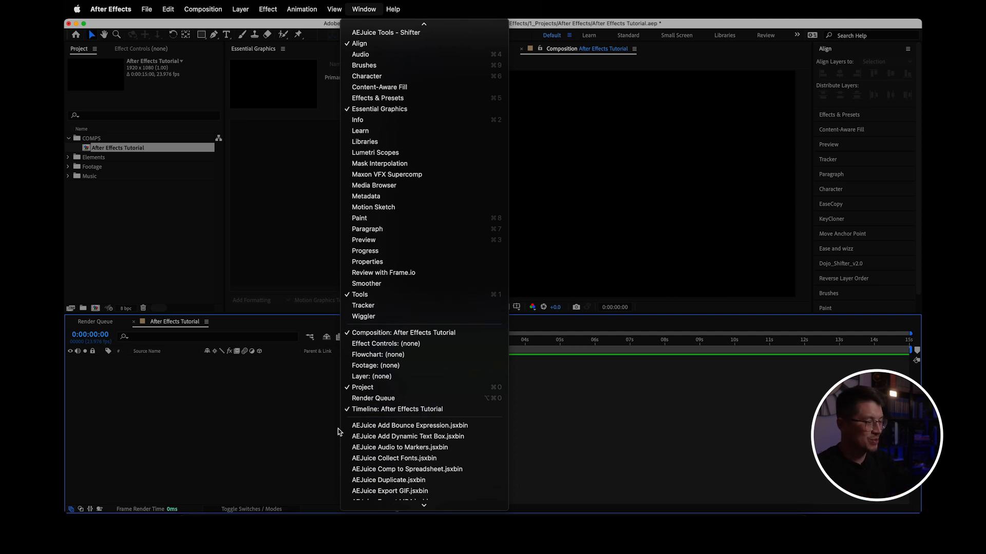
left_click(288, 420)
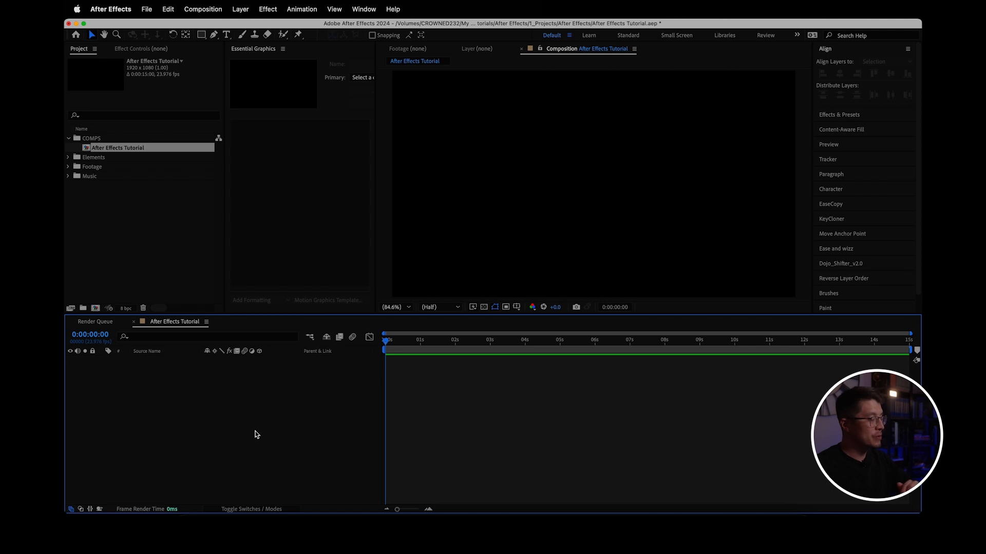
- Set the composition preview to Full resolution and turn on its transparency grid
left_click(485, 140)
key("super+j")
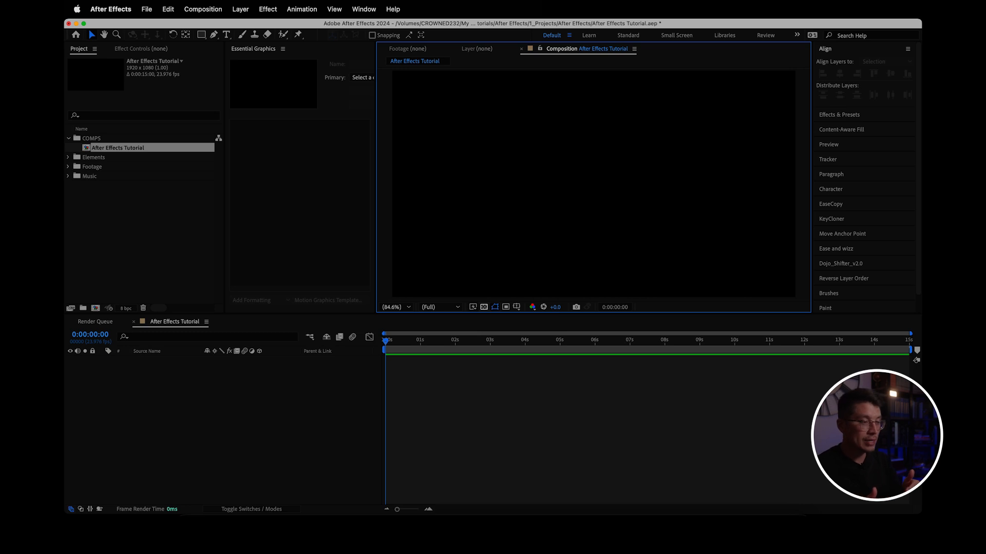
left_click(484, 307)
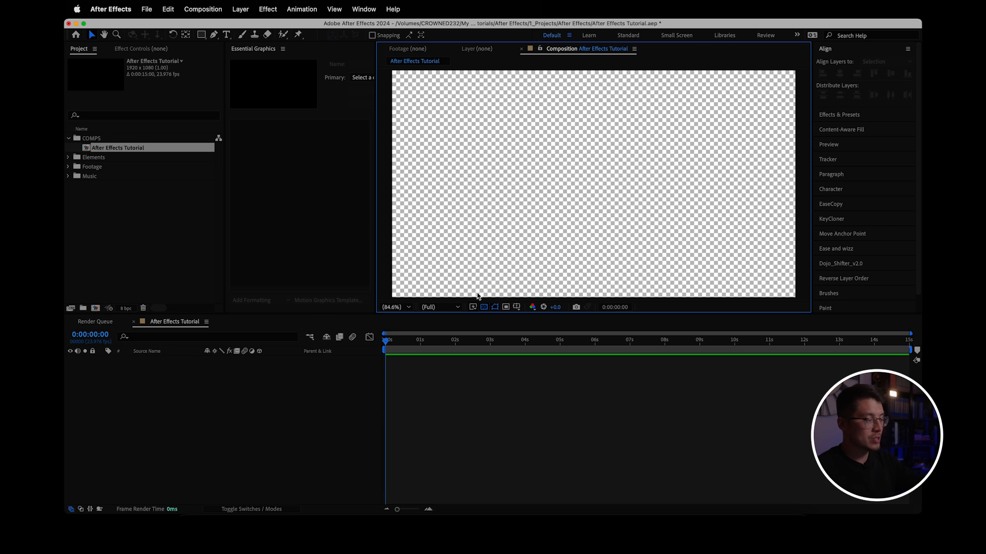
left_click(484, 307)
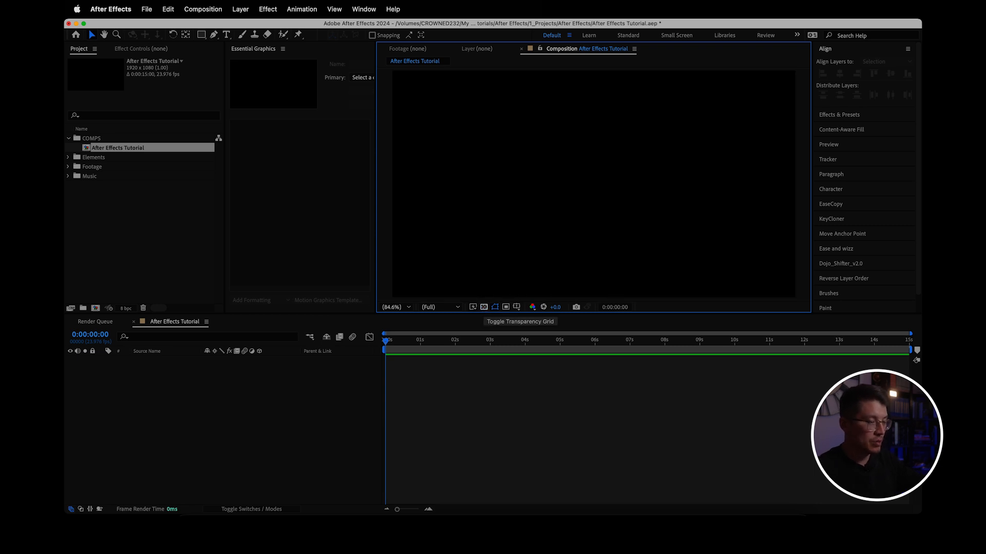
left_click(484, 307)
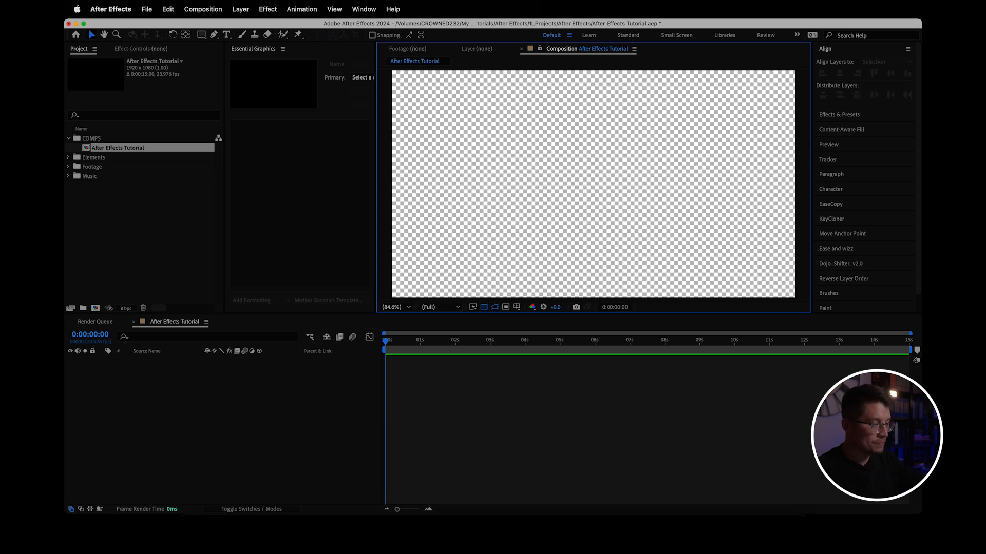
- Add a deep red solid layer of 1920 × 1080 px to the After Effects Tutorial composition
left_click(441, 390)
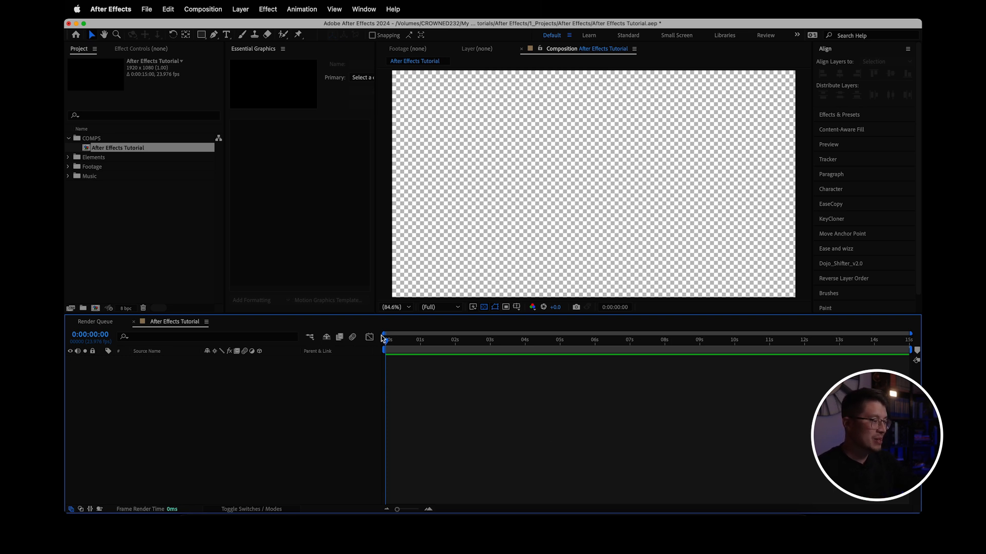
left_click(240, 9)
mouse_move(244, 27)
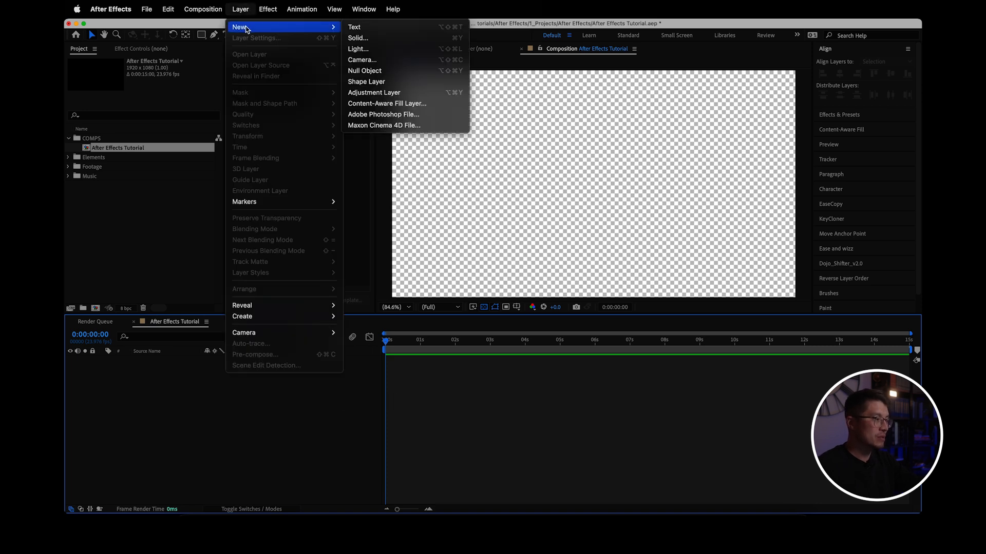
left_click(374, 38)
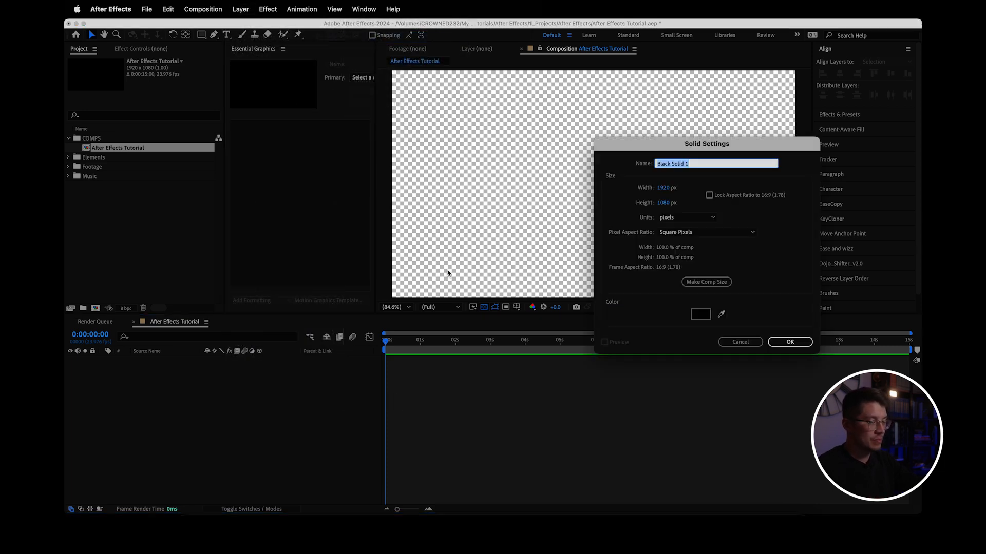
left_click_drag(674, 149, 472, 143)
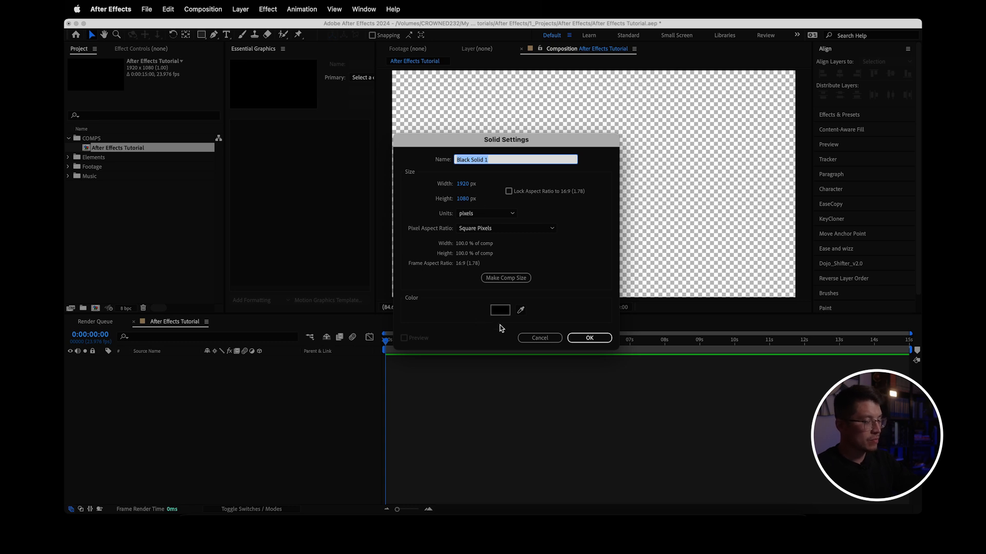
left_click(500, 310)
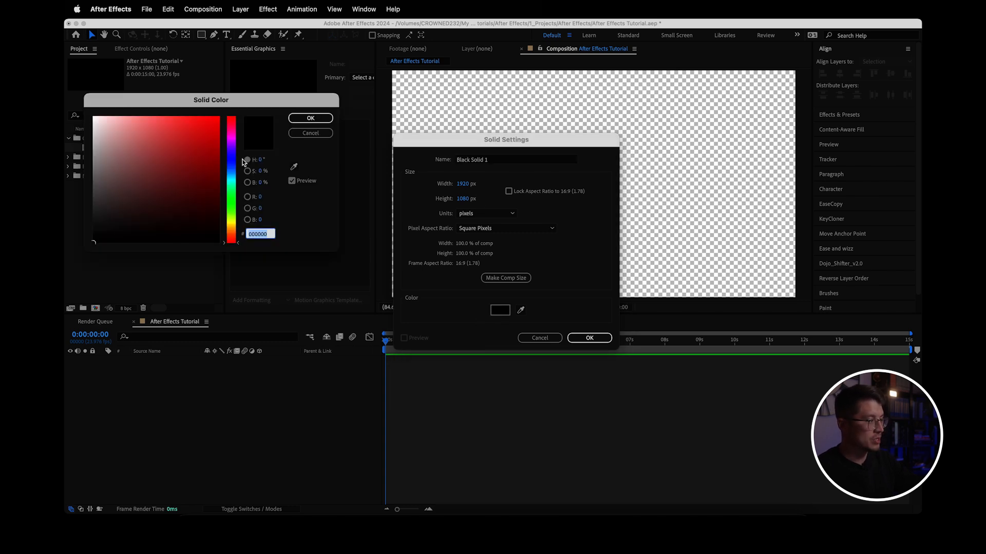
left_click(195, 141)
left_click_drag(196, 140, 218, 117)
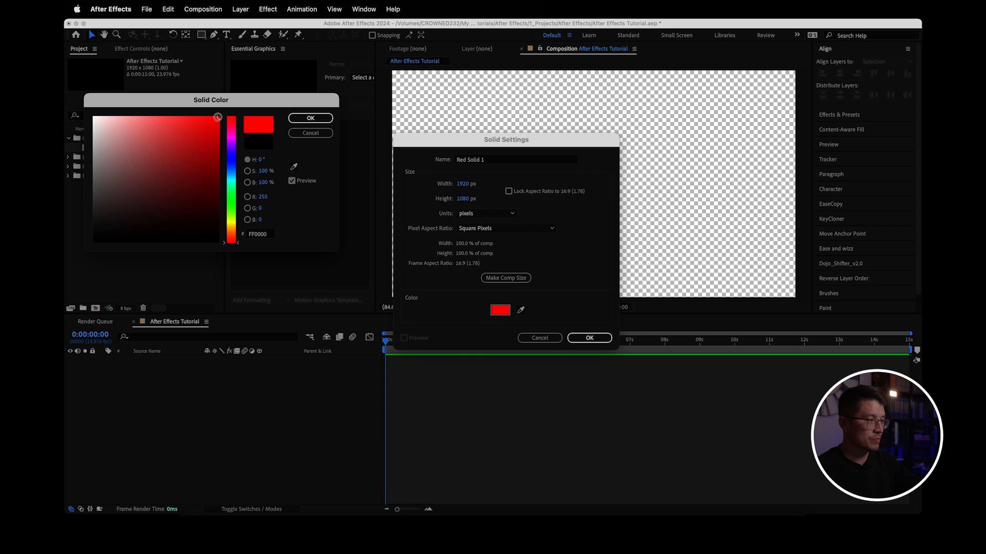
left_click_drag(218, 123, 225, 121)
left_click(195, 186)
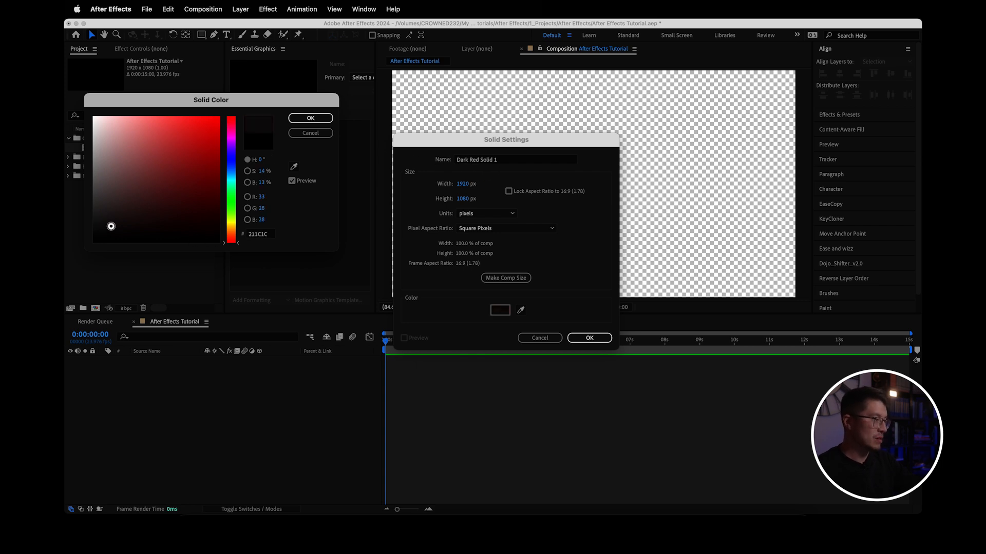
mouse_move(202, 181)
left_mouse_down()
mouse_move(250, 153)
mouse_move(201, 158)
left_mouse_up()
left_click(308, 117)
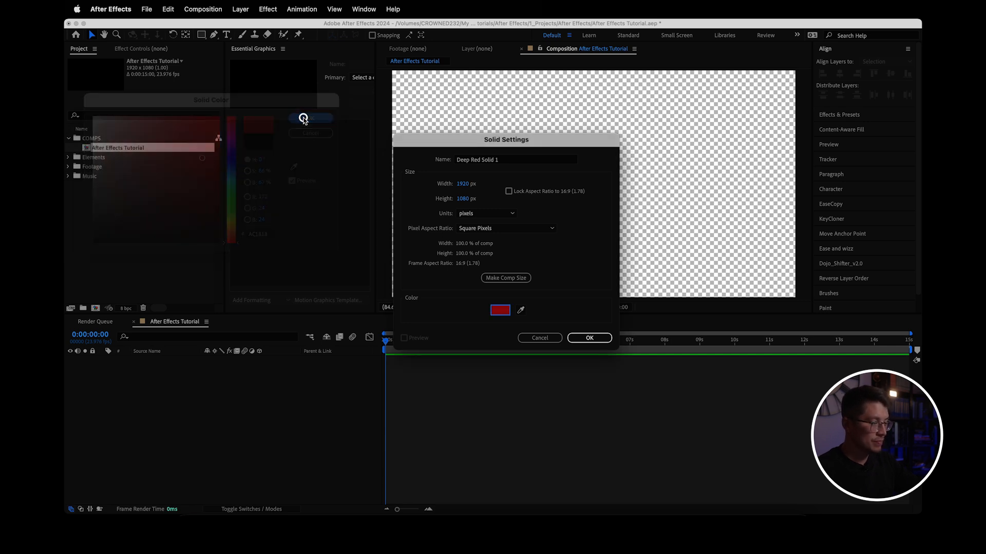
left_click(586, 338)
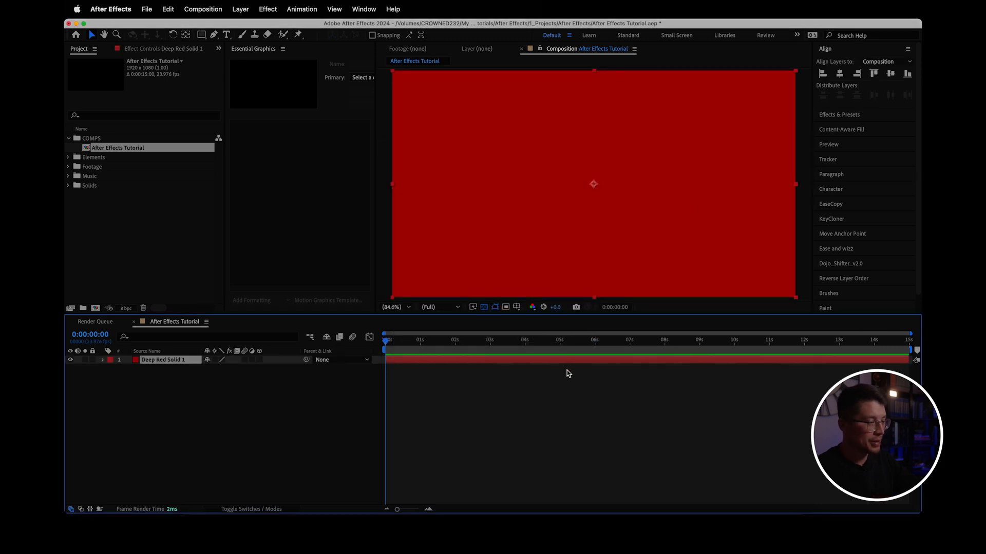
- With no layer selected, choose the Ellipse tool and set its fill to white (FFFFFF) and its stroke to none
left_click(517, 400)
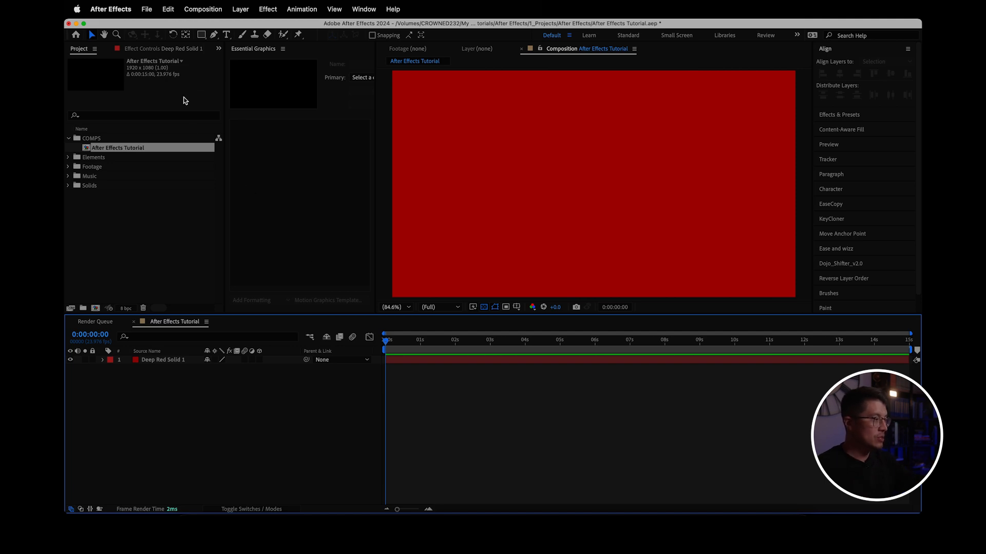
left_click(203, 35)
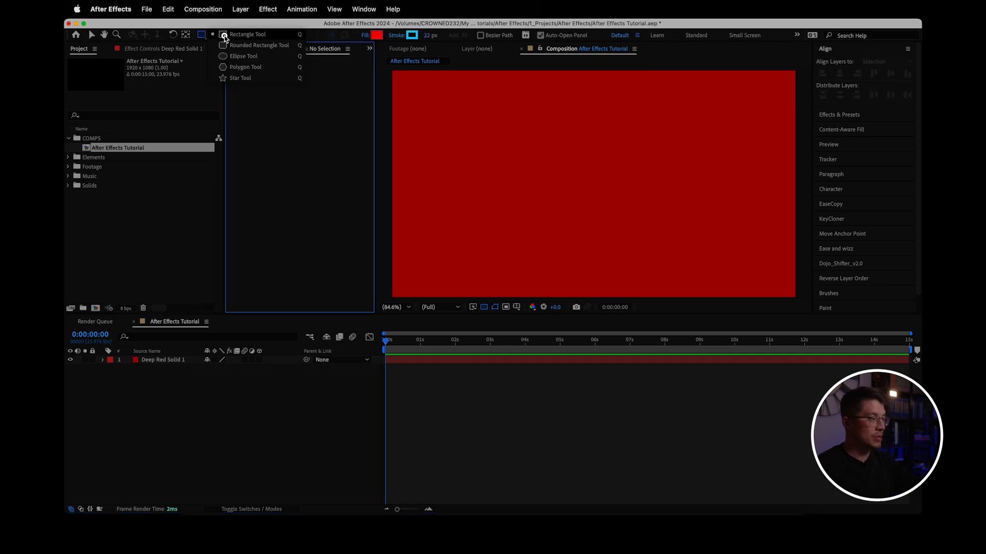
left_click(248, 58)
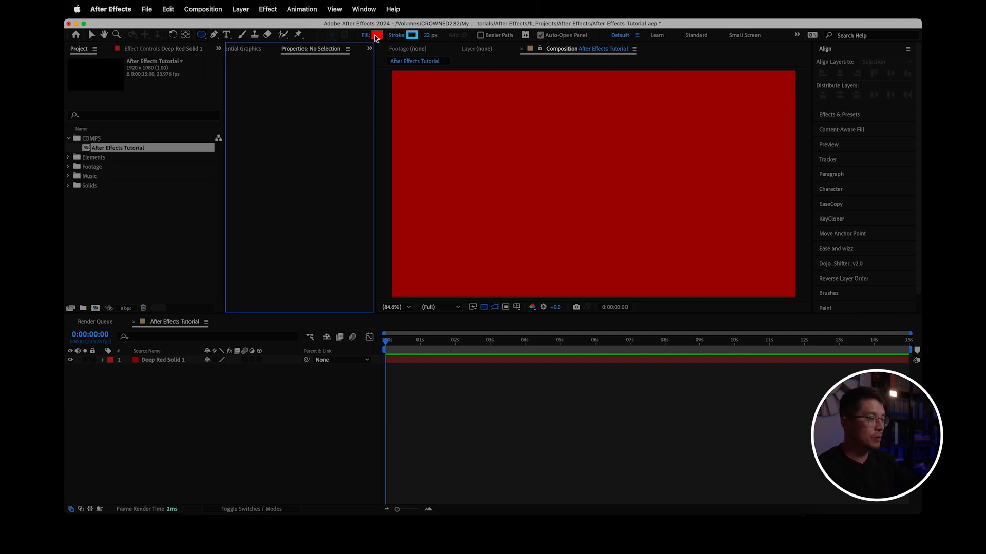
left_click(375, 36)
mouse_move(176, 170)
left_mouse_down()
mouse_move(107, 129)
mouse_move(82, 98)
left_mouse_up()
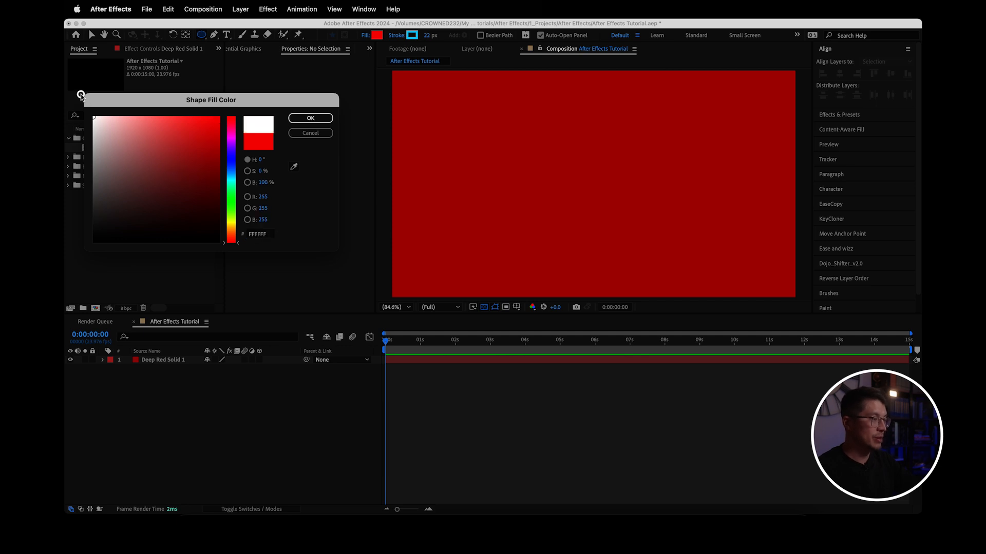
left_click(321, 119)
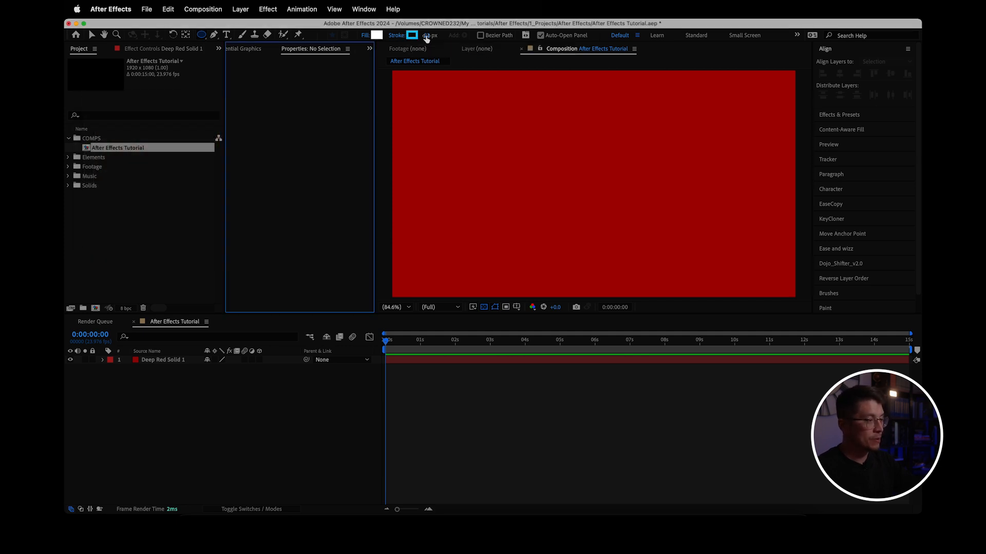
left_click(397, 37)
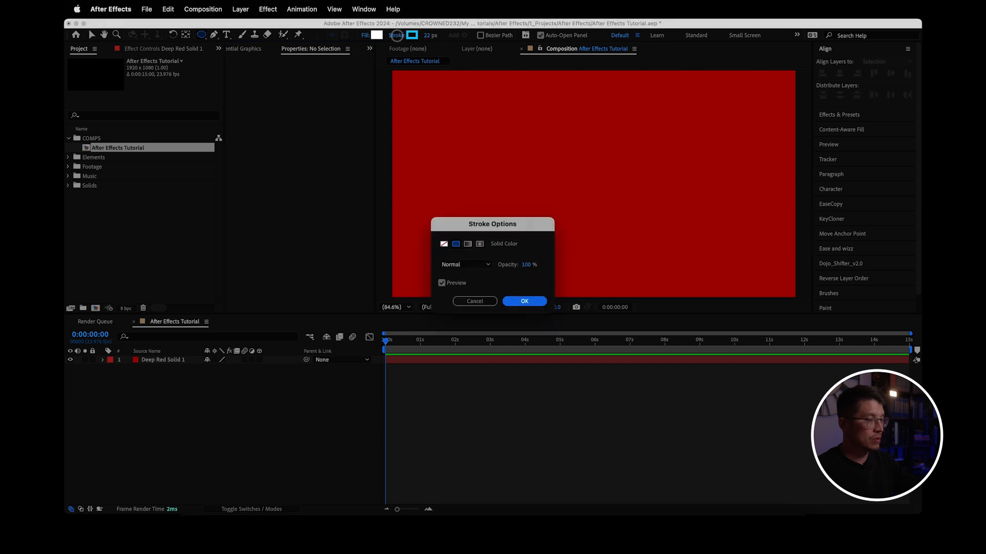
left_click(443, 245)
left_click(524, 301)
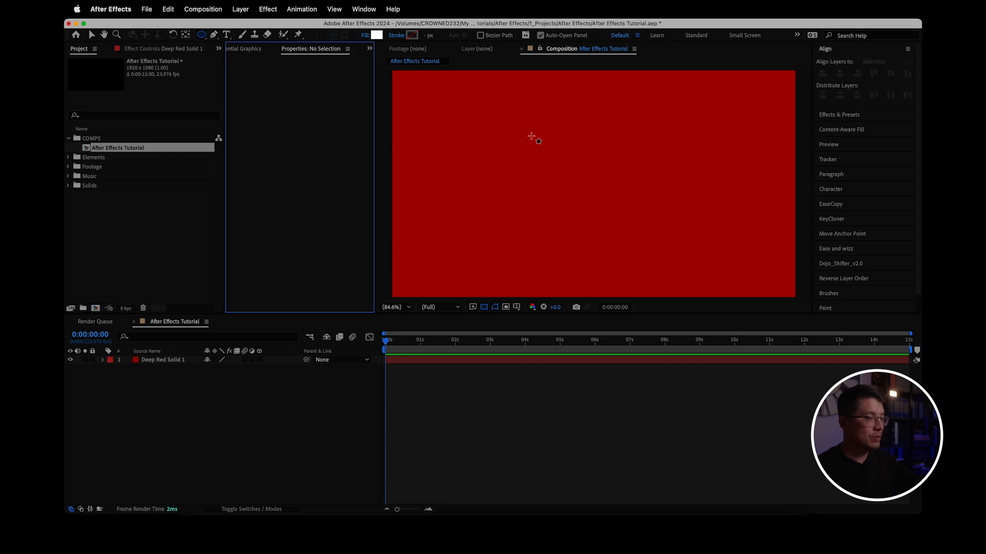
- Draw a circle about 717 px in diameter near the middle of the composition and rename its layer Circle
left_click(506, 133)
left_click_drag(506, 134, 657, 155)
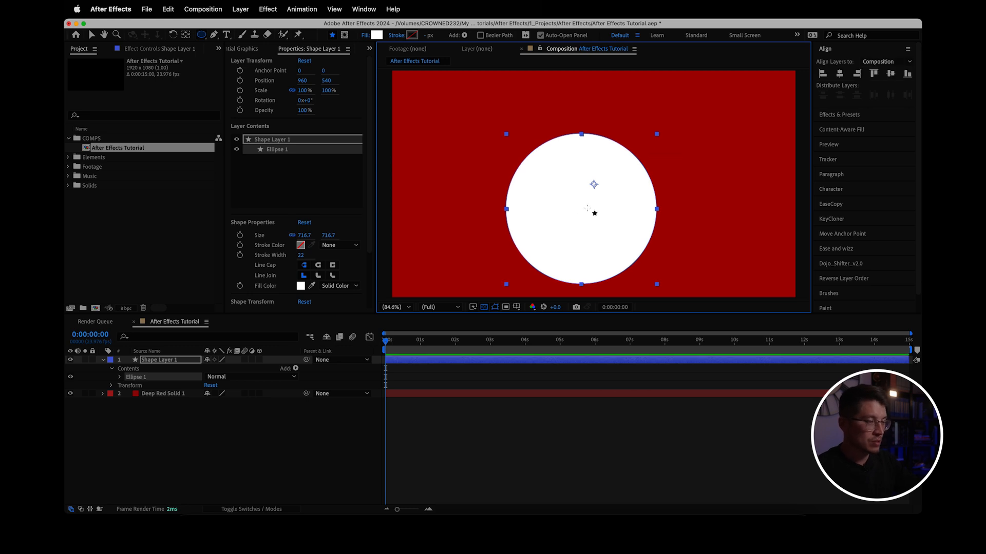
left_click(426, 362)
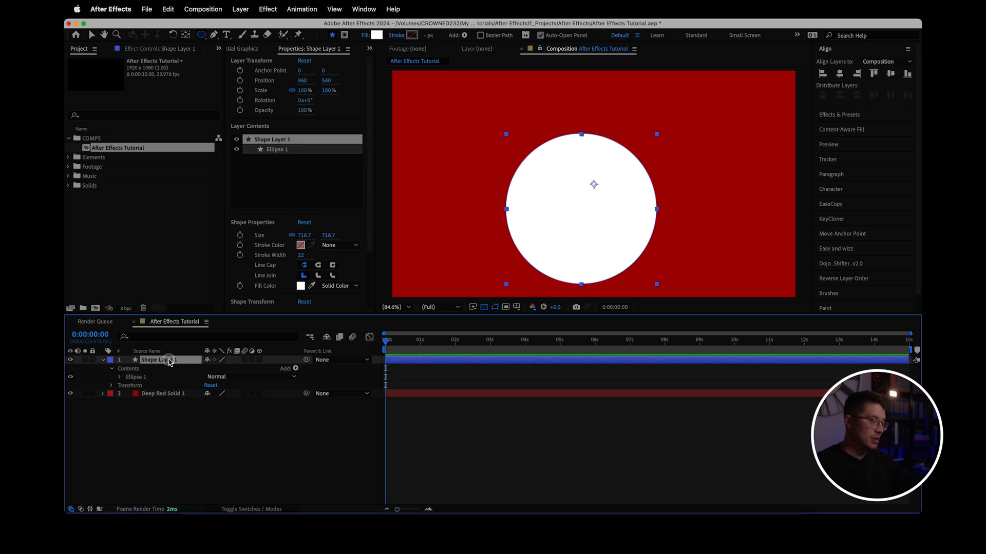
key("Return")
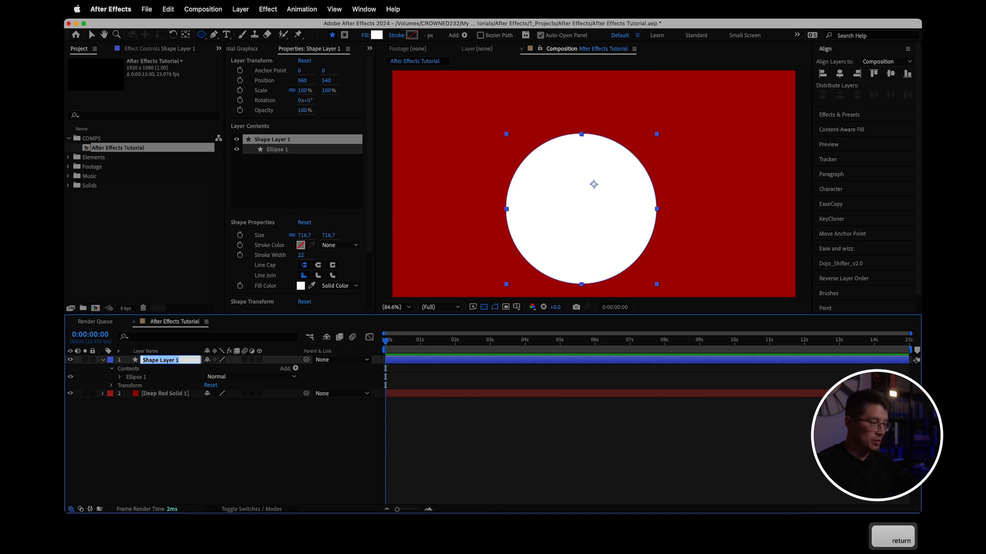
type("C")
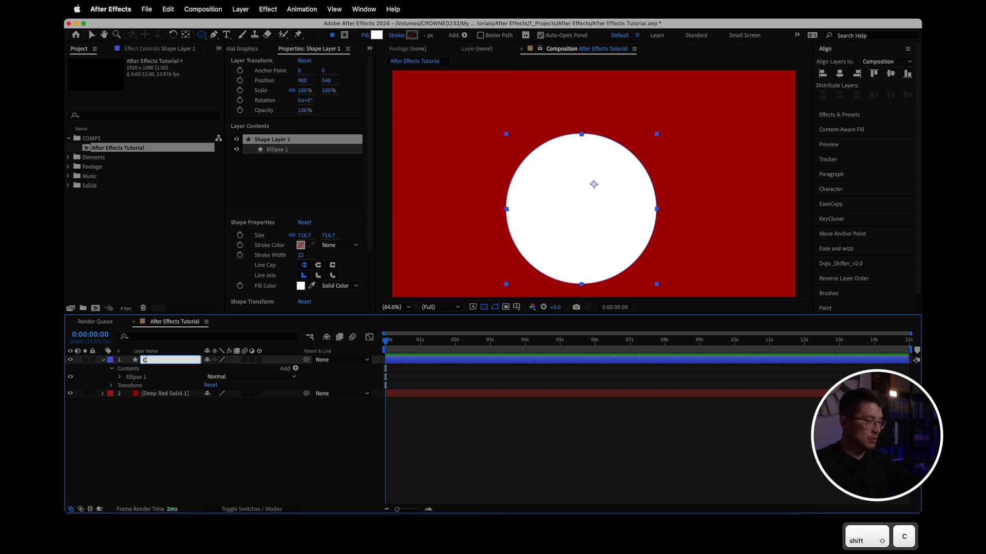
type("ircle")
key("Return")
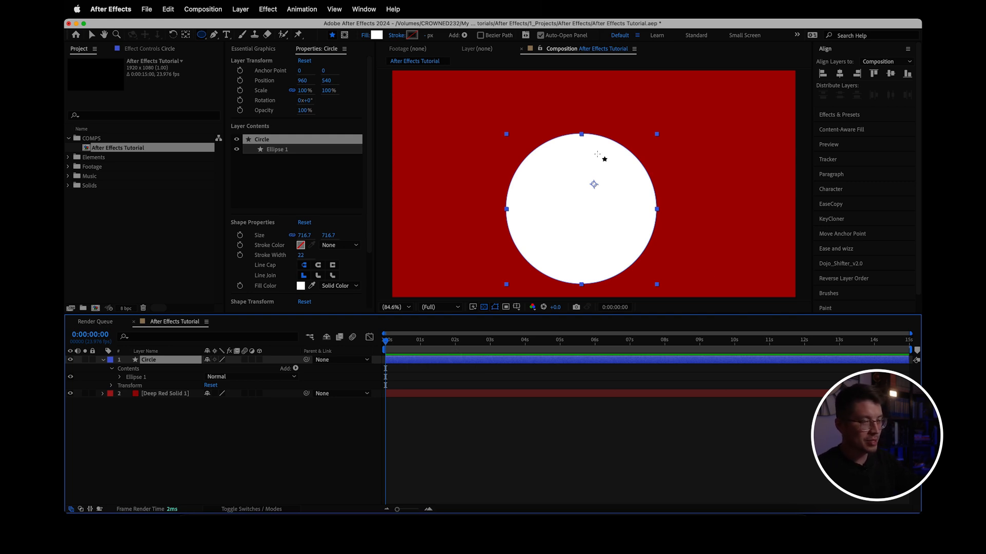
- Align the Circle layer to the composition's horizontal and vertical center
key("v")
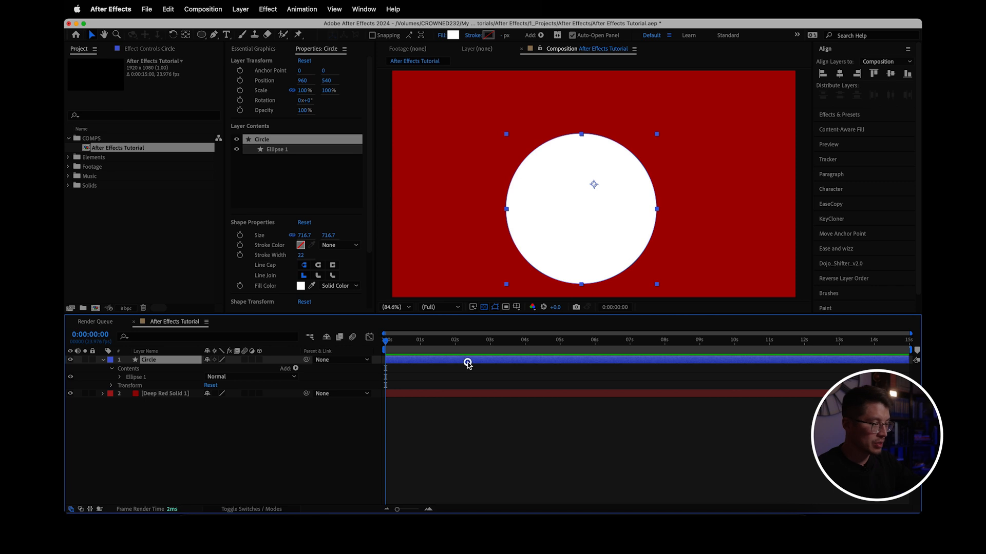
left_click(422, 437)
left_click(431, 360)
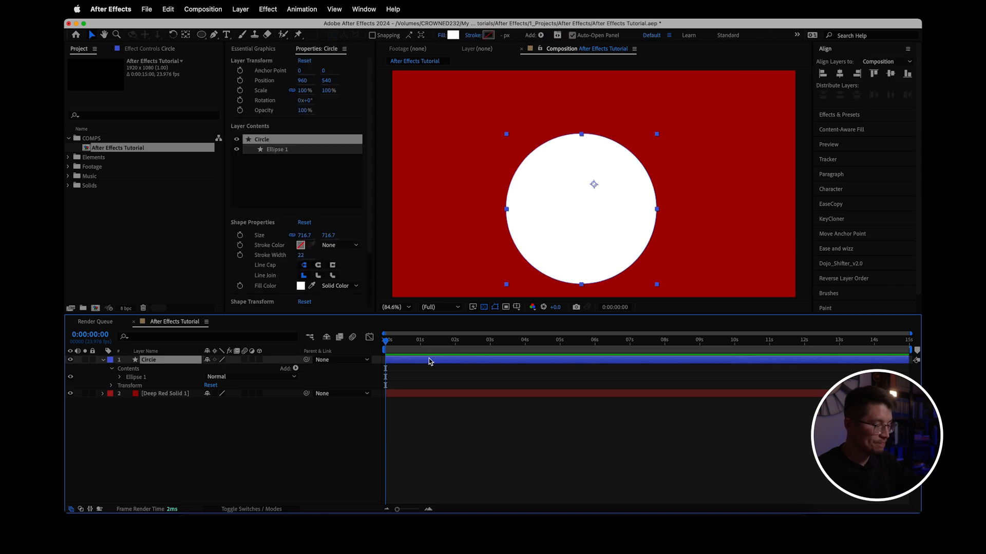
left_click(841, 53)
left_click(841, 53)
left_click(374, 11)
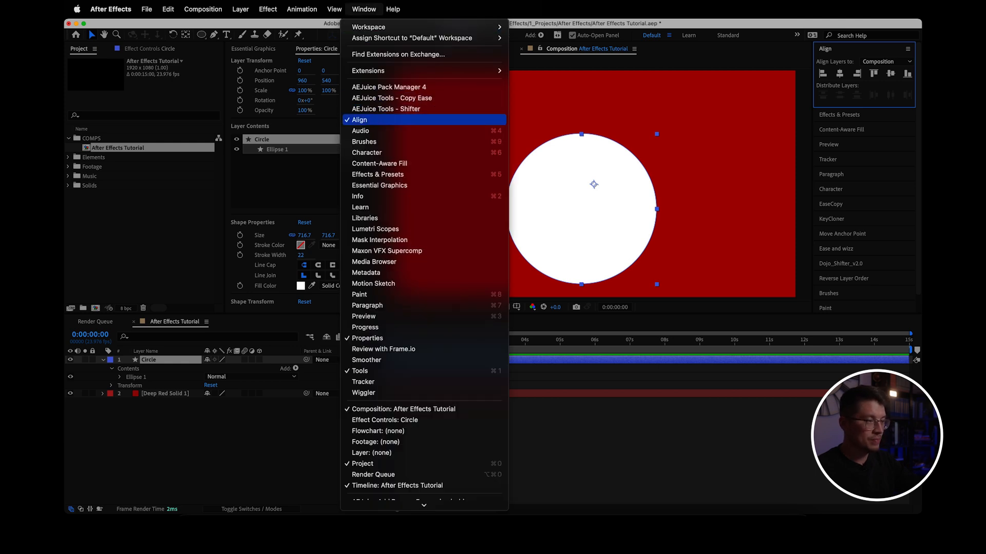
left_click(832, 53)
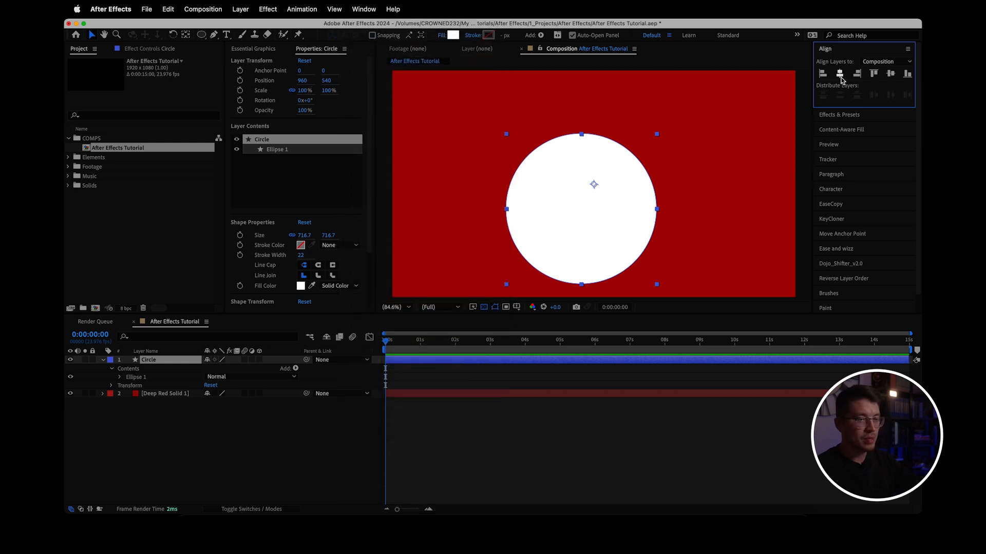
left_click(839, 74)
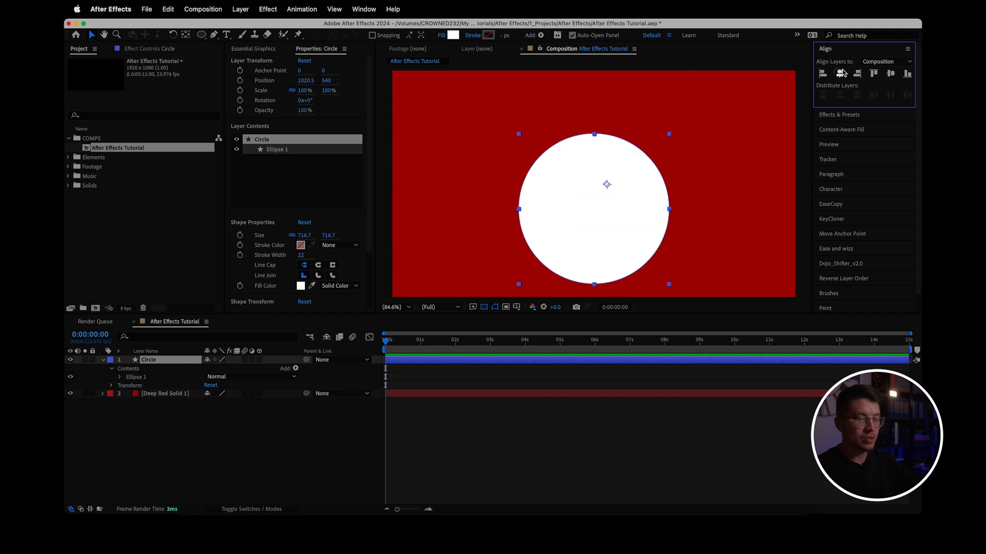
left_click(890, 74)
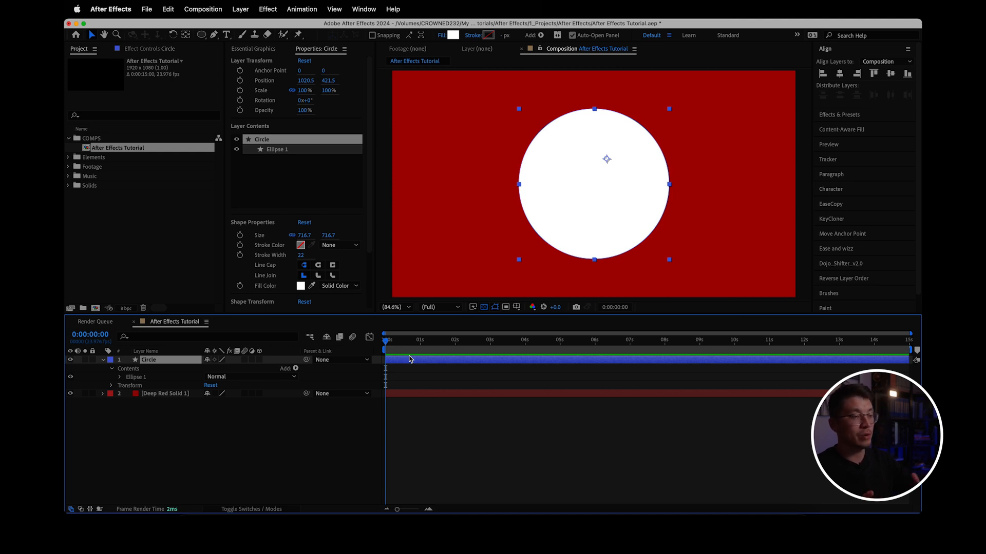
- Reveal the Circle layer's Scale property and set a 100% keyframe at 0:00:00:00
left_click(409, 356)
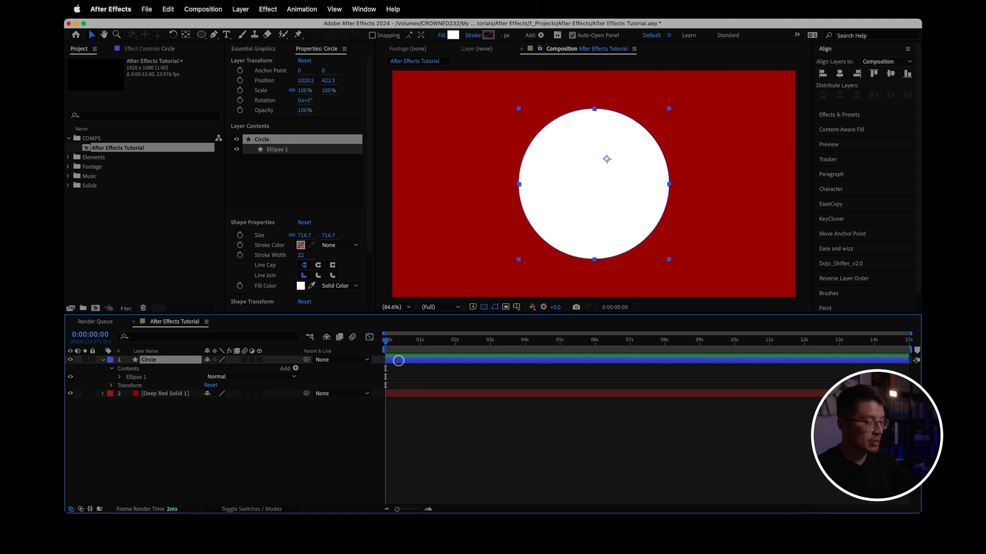
key("s")
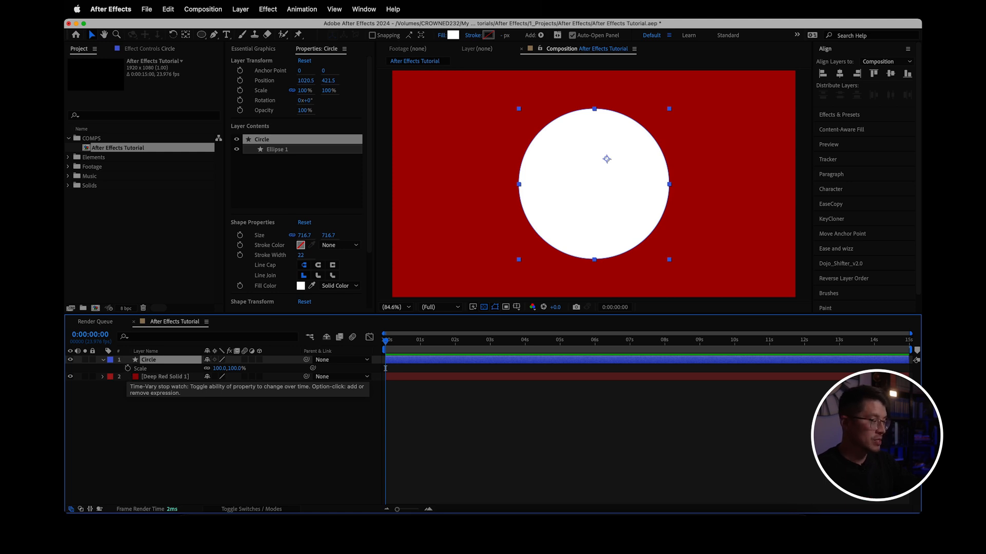
left_click(128, 368)
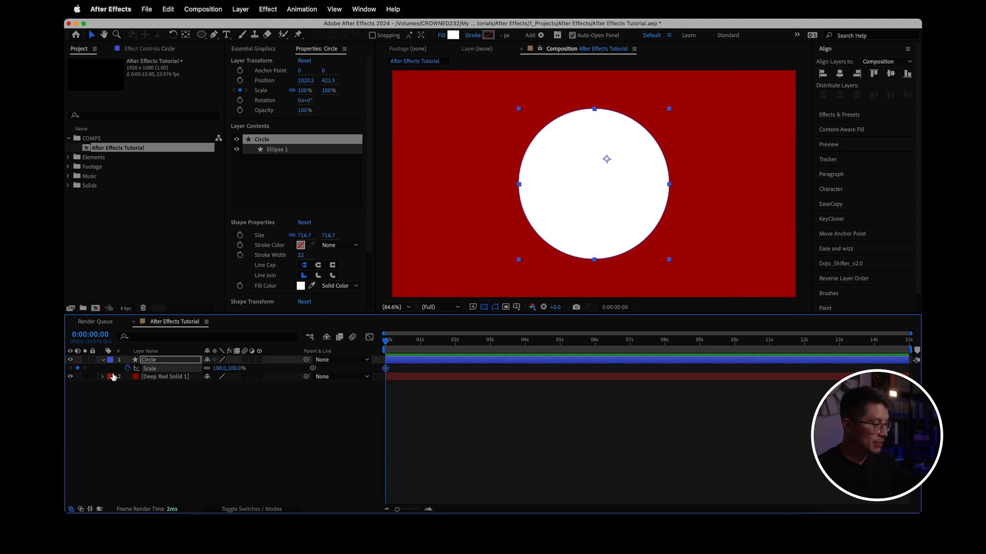
- Add a Scale keyframe of 0% to the Circle layer at 0:00:01:00
left_click_drag(401, 344, 420, 345)
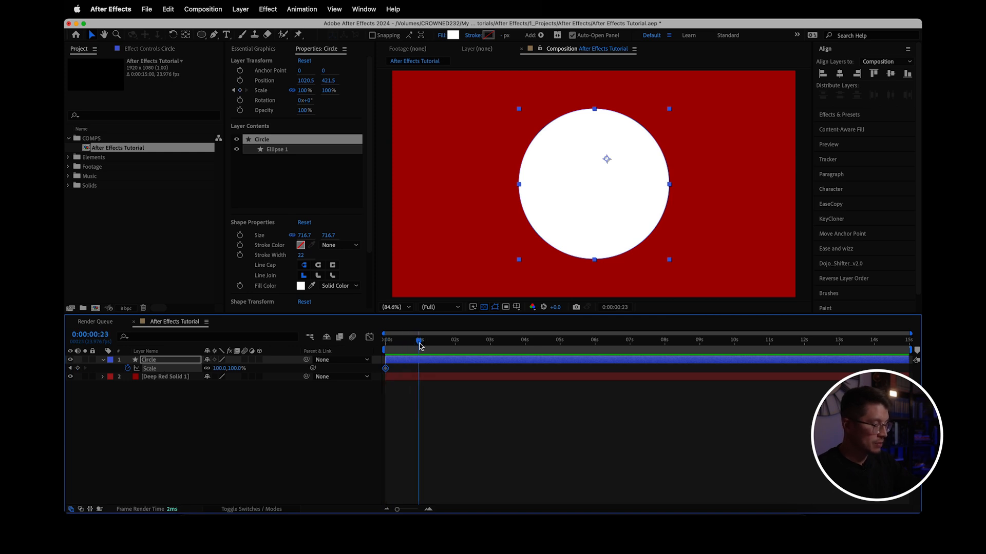
key("super+Right")
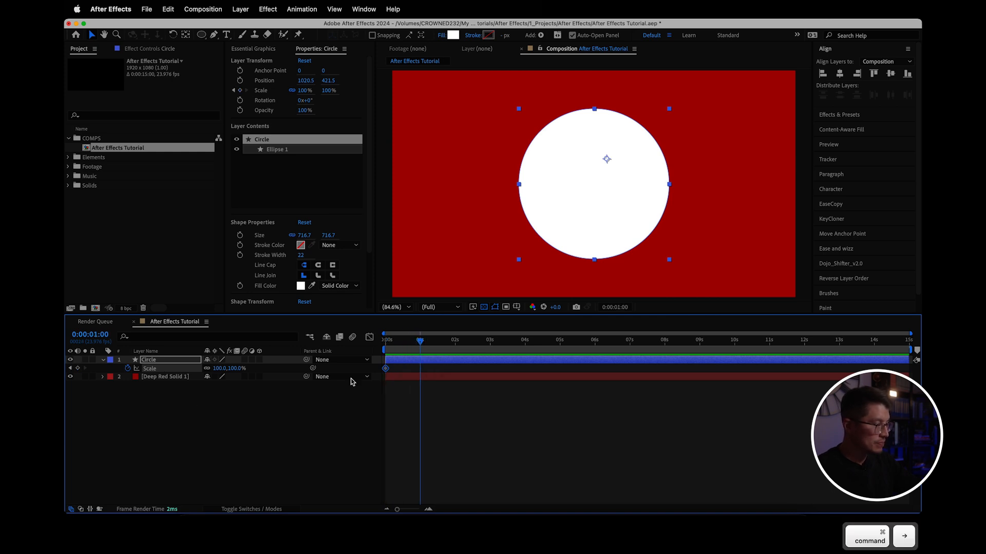
left_click_drag(219, 371, 179, 367)
left_click(219, 368)
type("0")
key("Return")
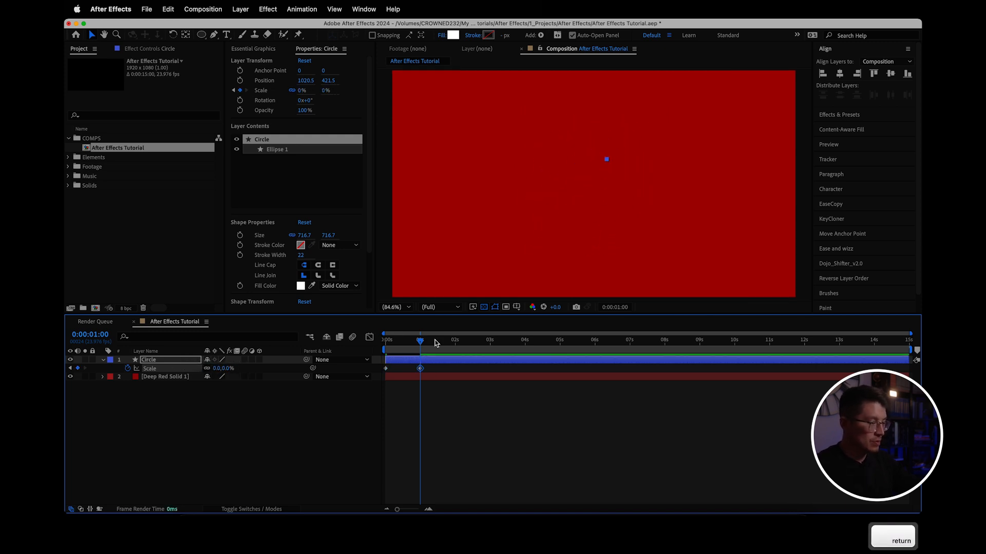
- Time-reverse the Circle layer's two Scale keyframes so it grows from 0% to 100% over the first second
mouse_move(419, 341)
left_mouse_down()
mouse_move(385, 340)
mouse_move(419, 342)
left_mouse_up()
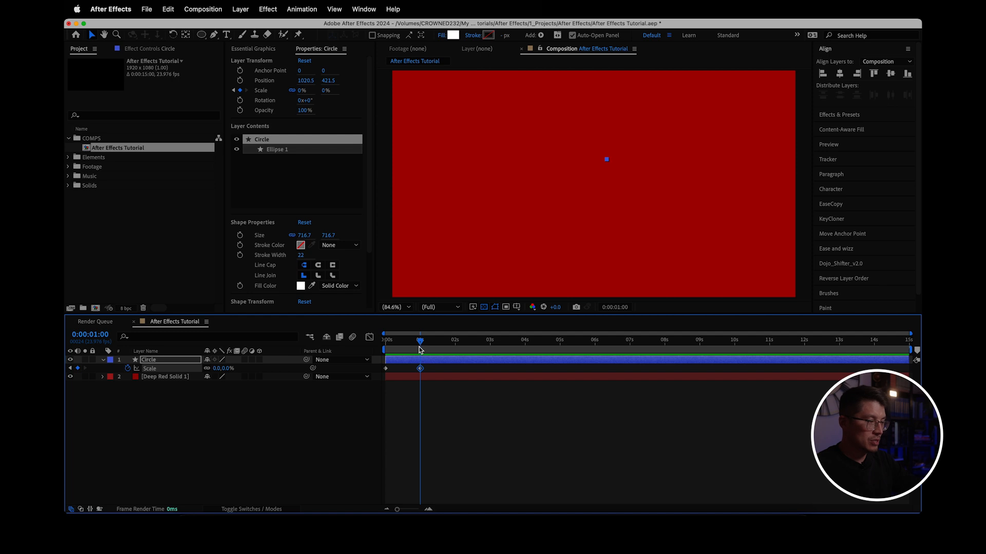
left_click_drag(420, 341, 385, 337)
left_click(415, 370)
left_click(386, 368)
right_click(386, 368)
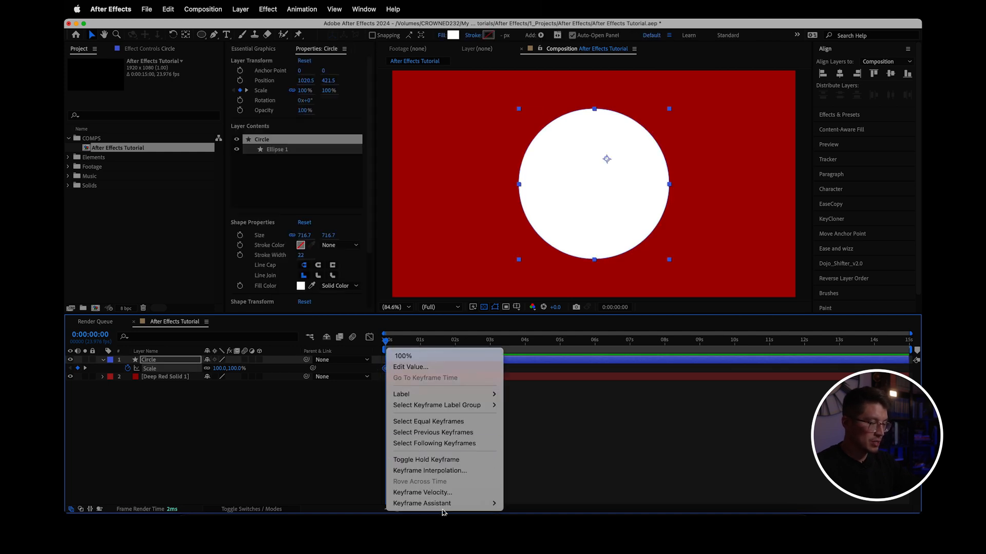
mouse_move(451, 504)
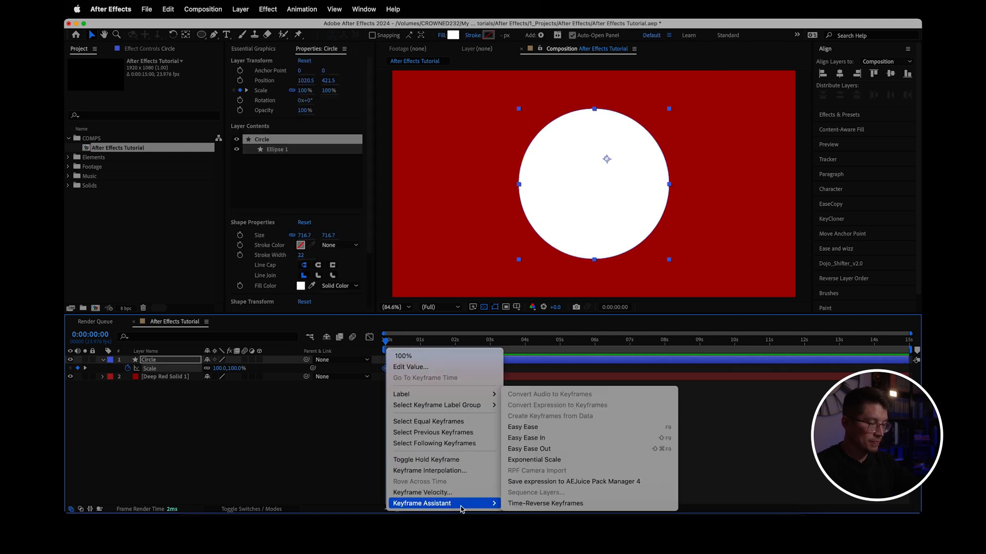
left_click(516, 504)
left_click(462, 442)
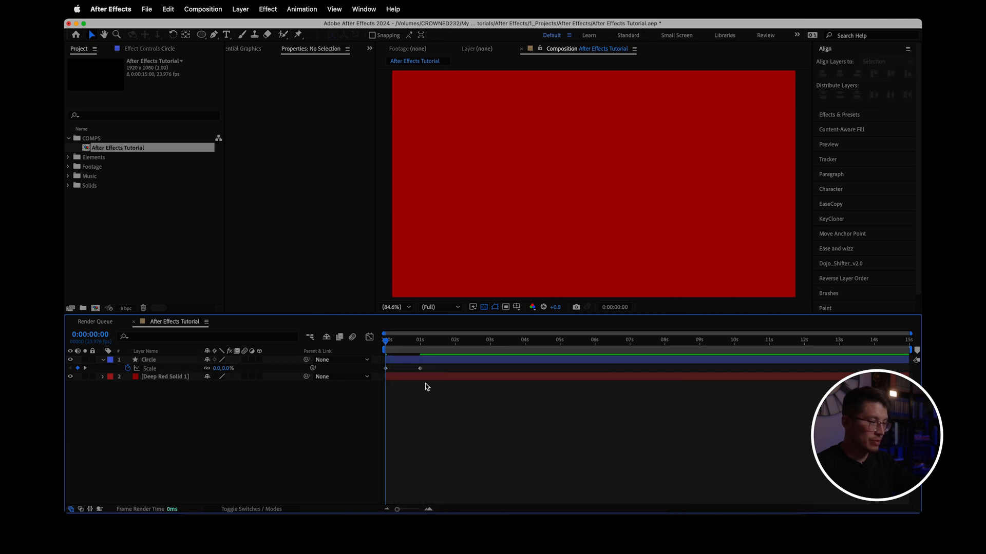
- Preview the reversed scale animation from the start of the composition
left_click_drag(387, 343, 396, 349)
key("space")
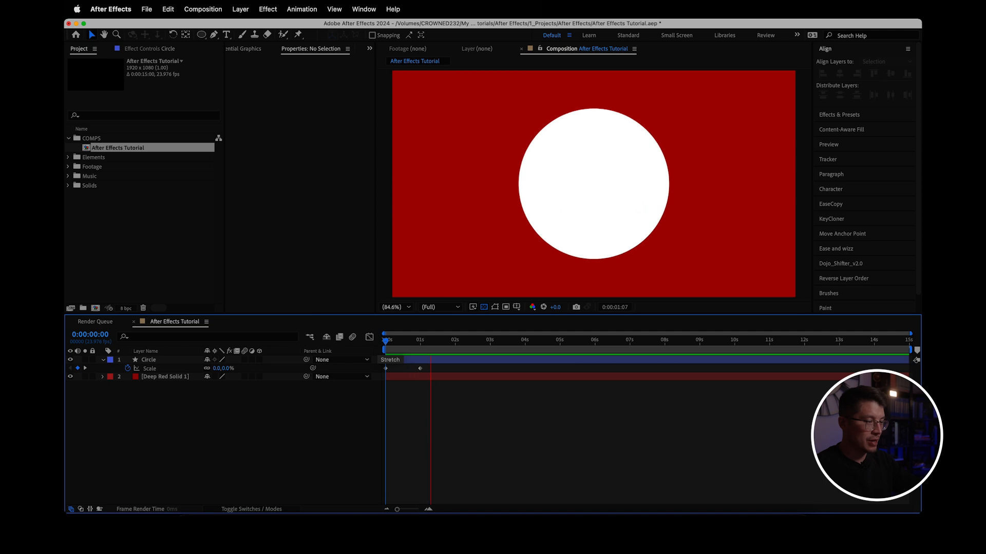
key("space")
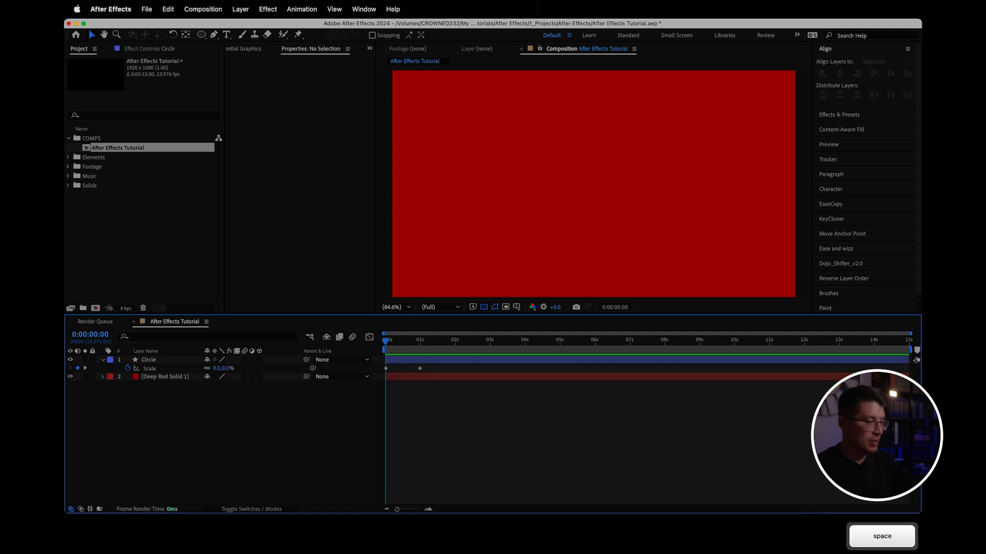
key("space")
key("space")
- Move the Circle layer's anchor point to the upper-left corner of its bounding box and preview the scaling
left_click(437, 359)
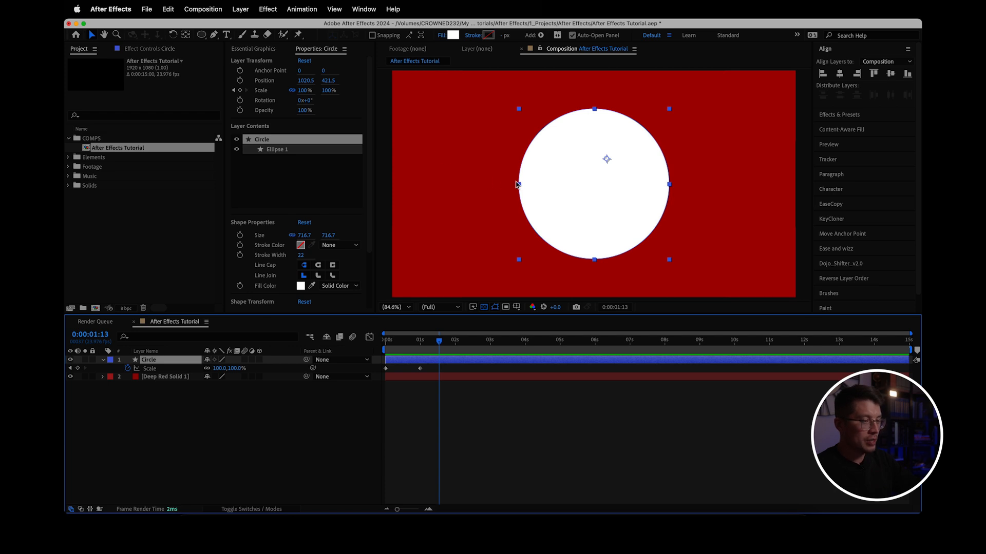
key("y")
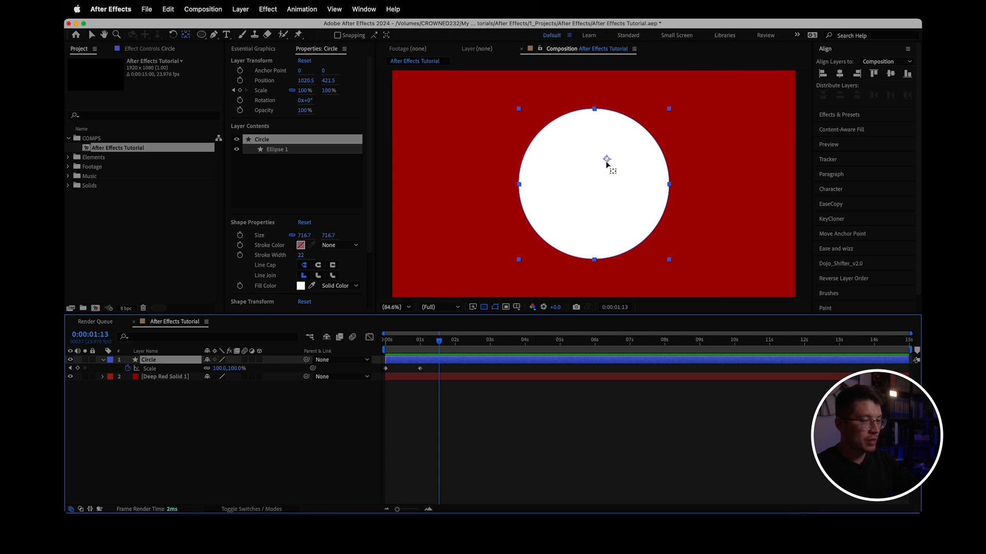
left_click(565, 176)
left_click_drag(607, 161, 519, 109)
left_click_drag(435, 348, 386, 343)
key("space")
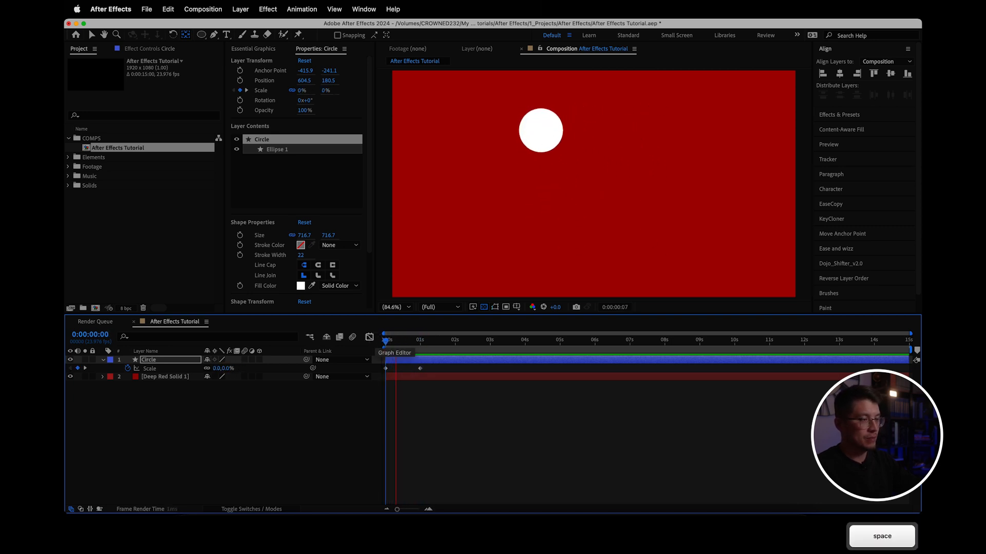
key("space")
key("space")
key("space")
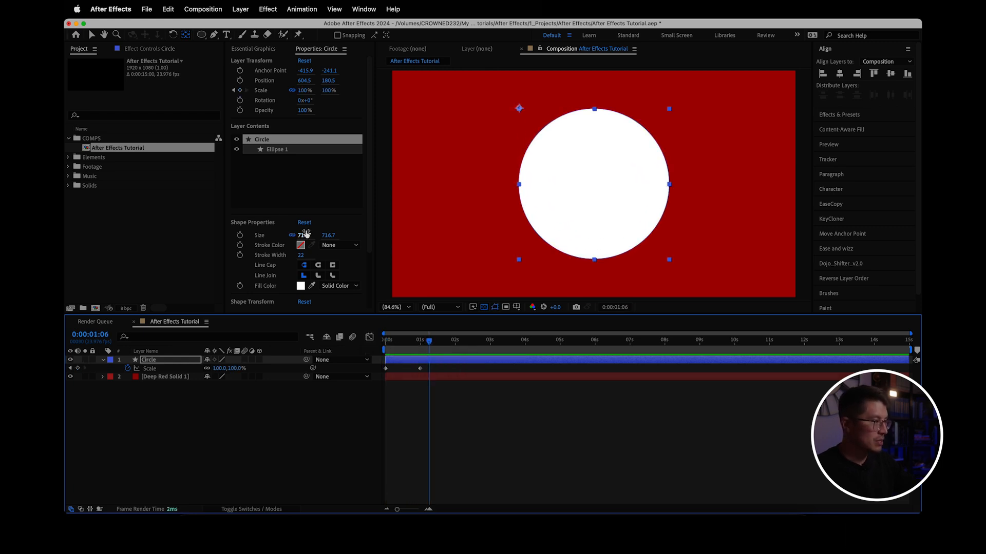
- Center the anchor point in the Circle layer's content and preview the scaling from the first frame
double_click(185, 37)
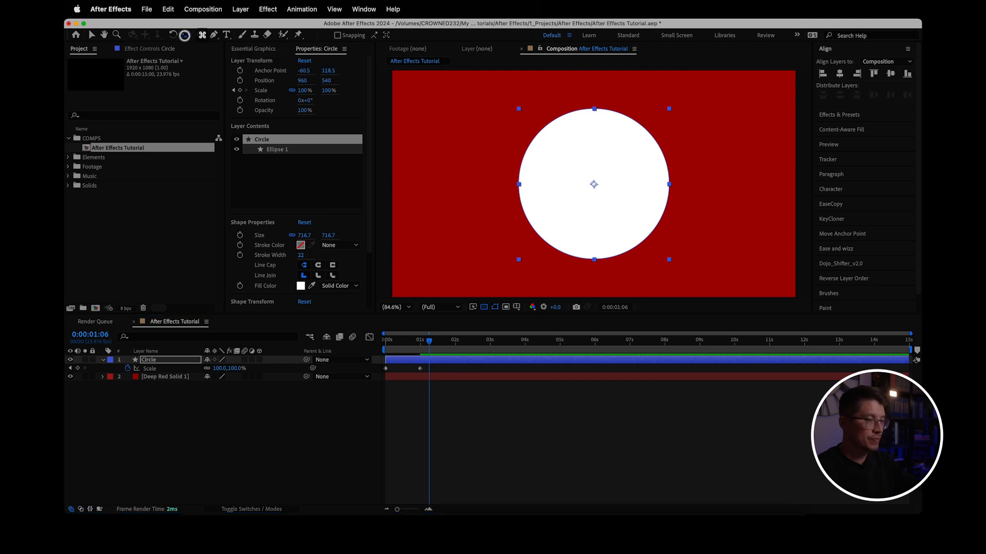
left_click_drag(429, 346, 364, 343)
key("space")
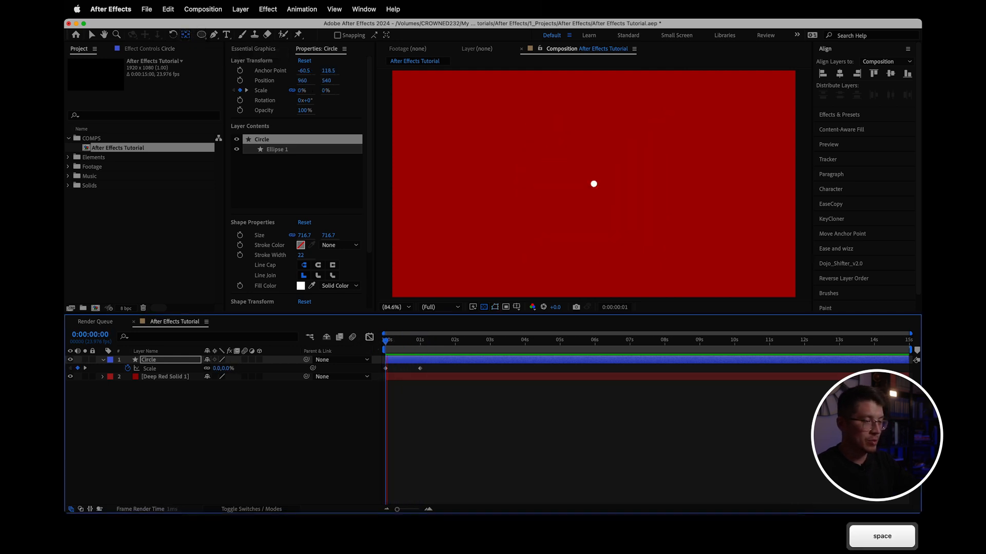
key("space")
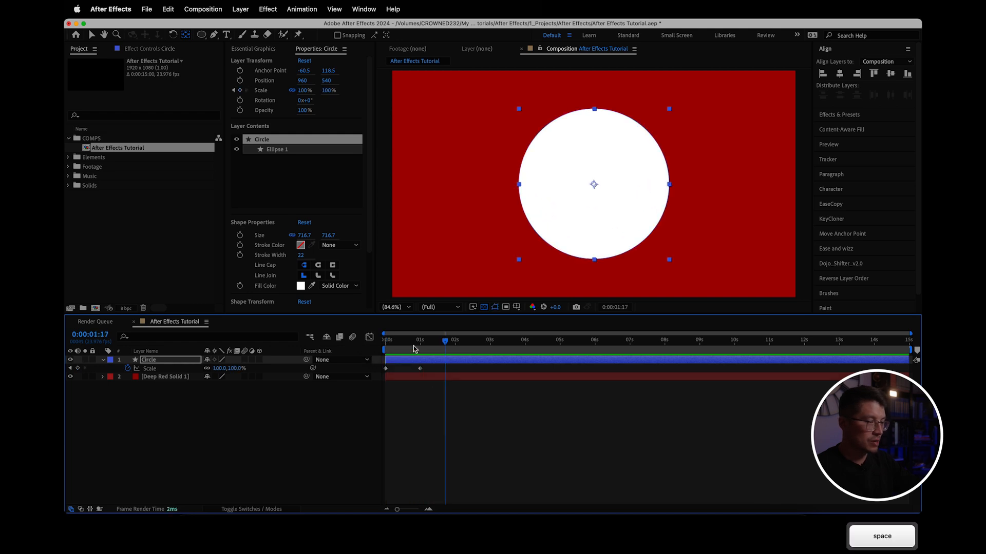
- Replay the circle's linear scale-up several times to examine its motion, then return to 0:00:00:00
key("space")
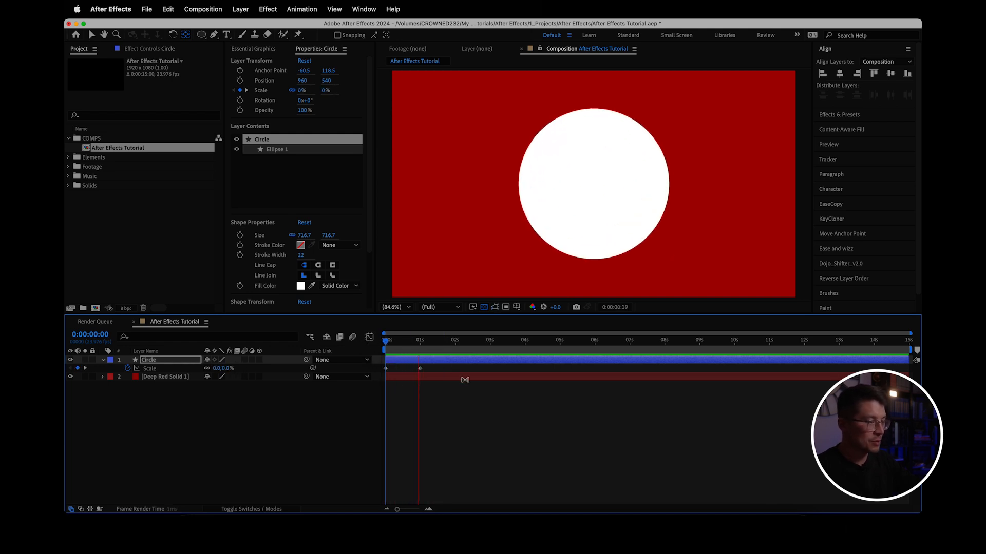
key("space")
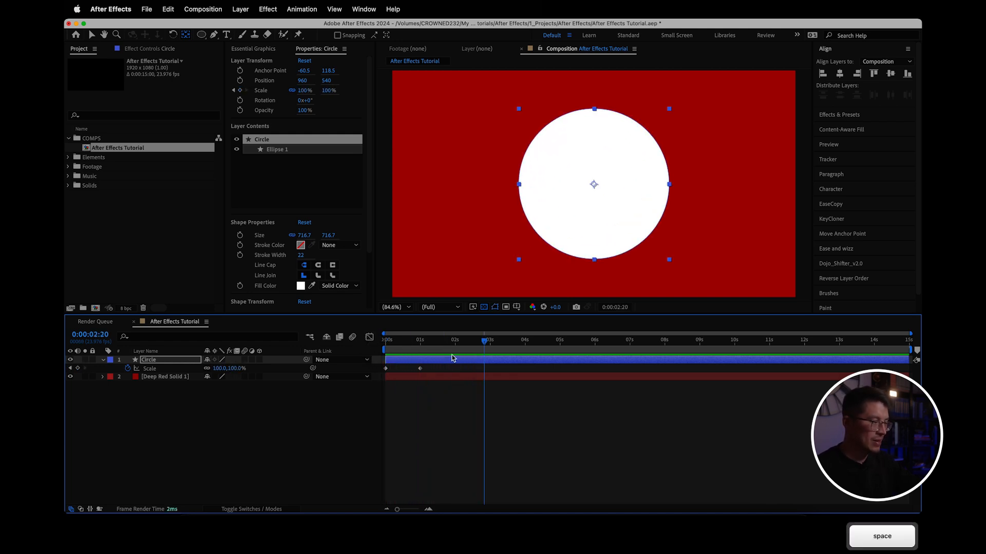
key("space")
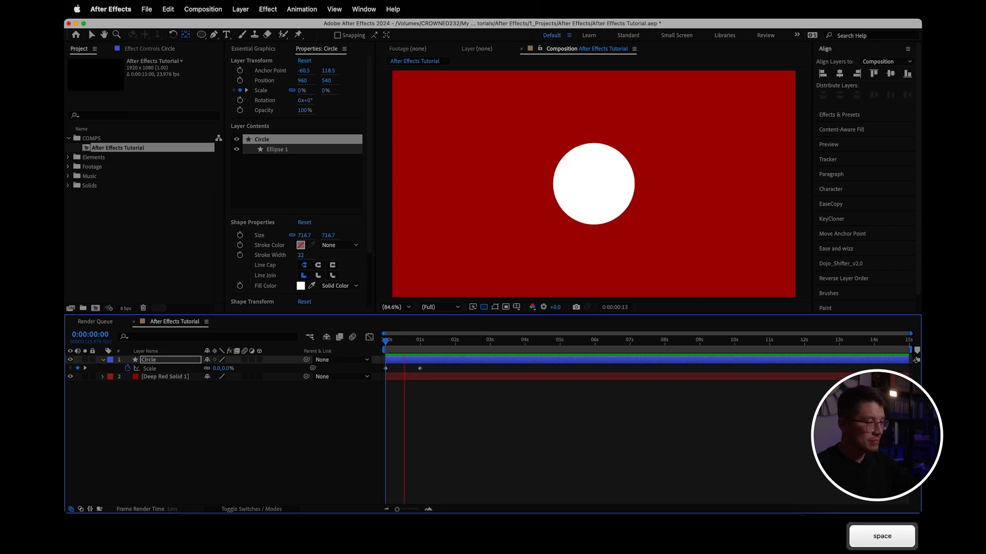
key("space")
left_click_drag(430, 345, 386, 341)
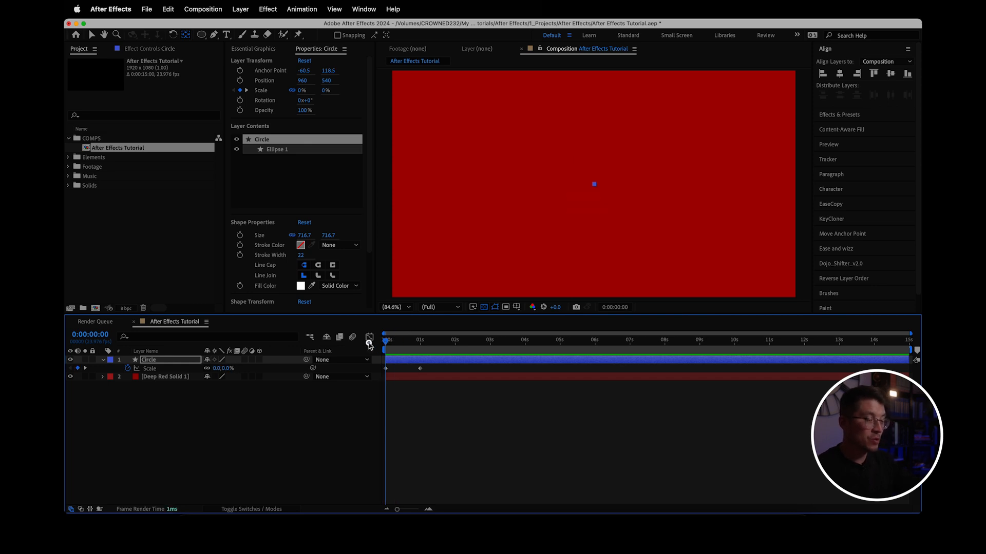
key("space")
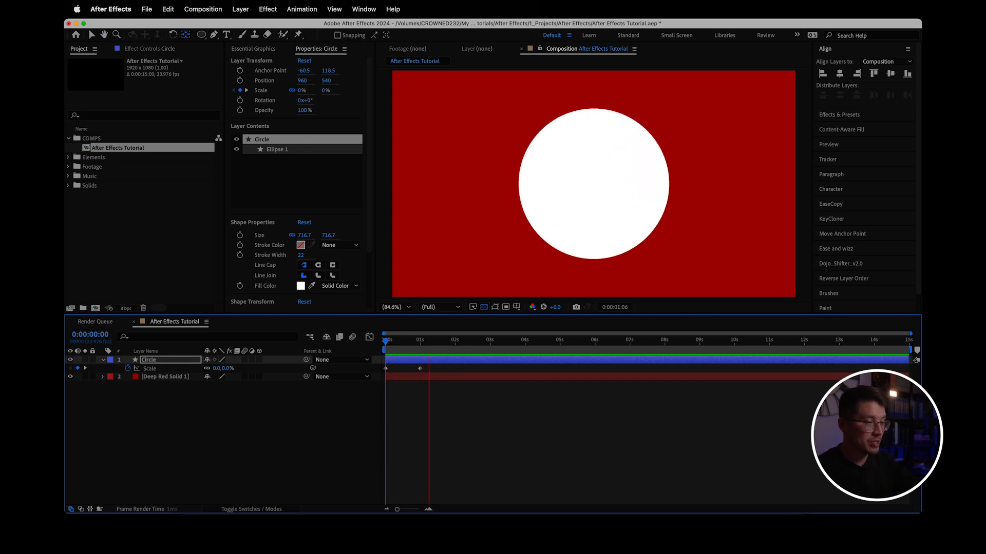
key("space")
left_click(432, 342)
left_click_drag(432, 345, 370, 341)
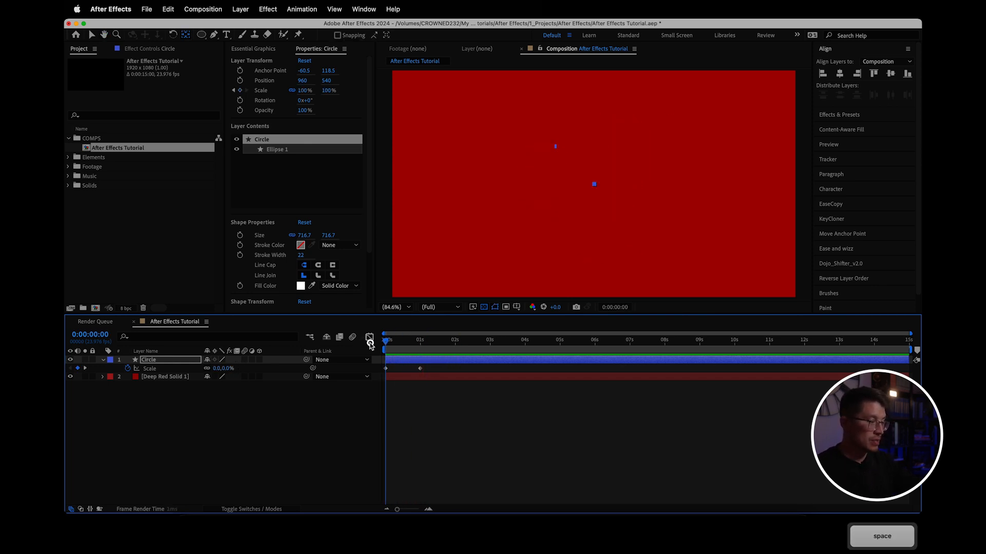
- Apply Easy Ease to both Scale keyframes of the Circle layer
left_click_drag(438, 370, 383, 366)
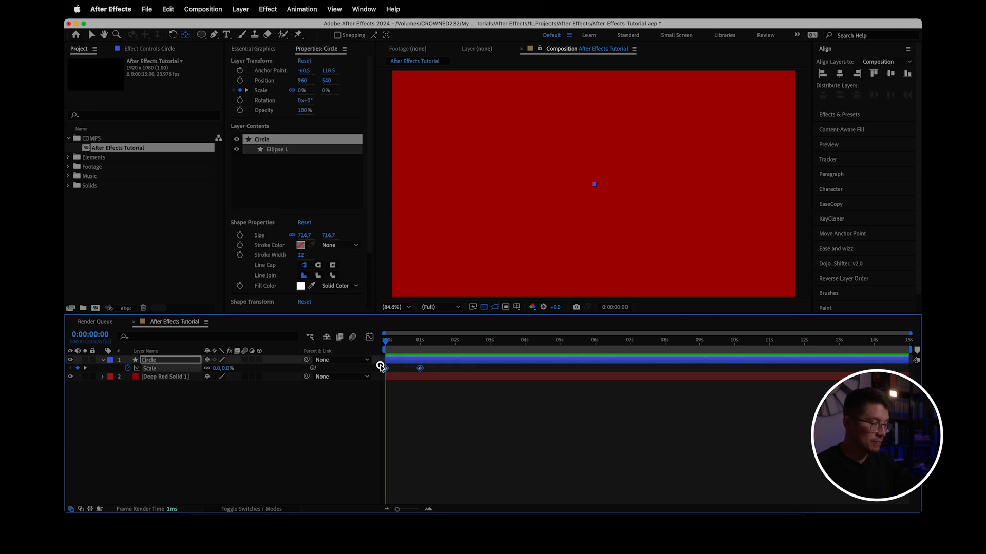
right_click(419, 370)
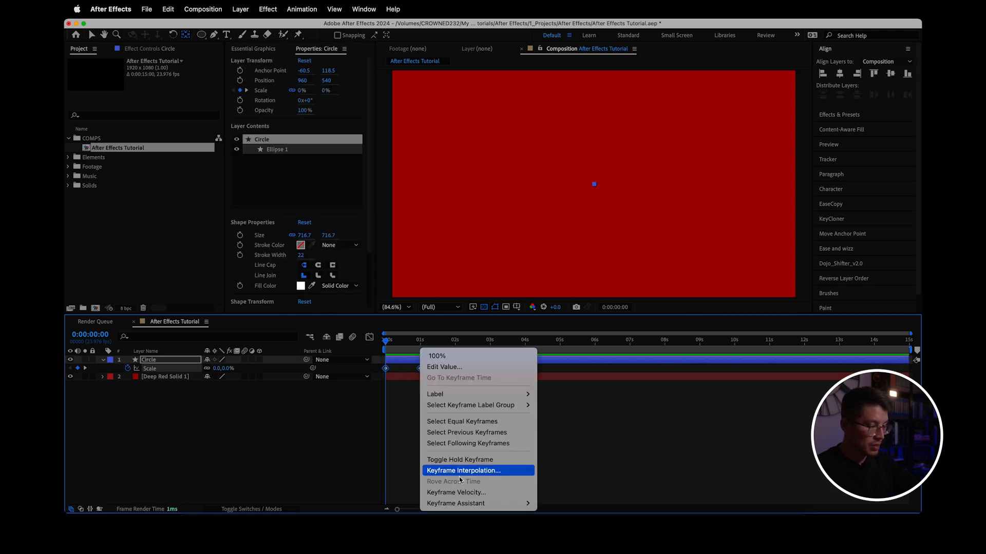
mouse_move(466, 503)
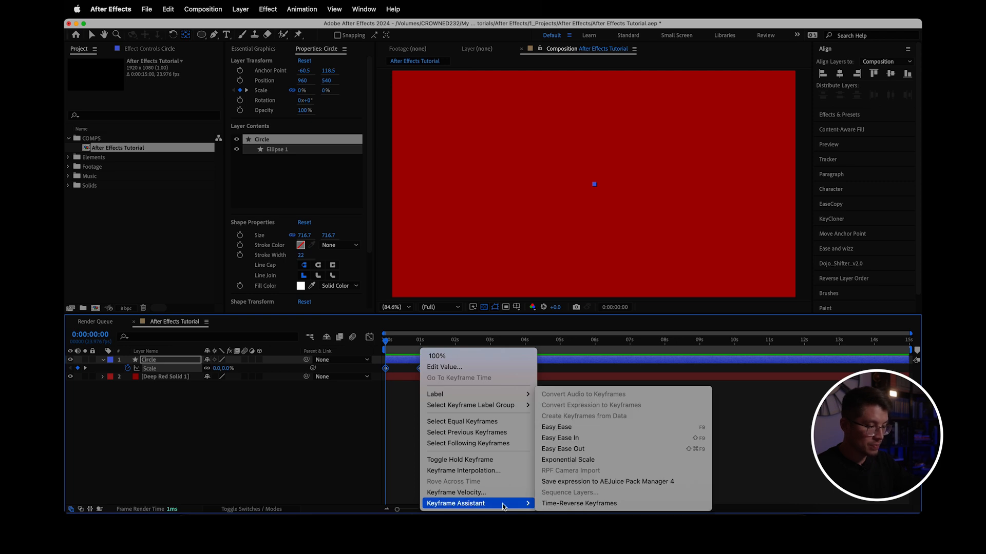
left_click(575, 430)
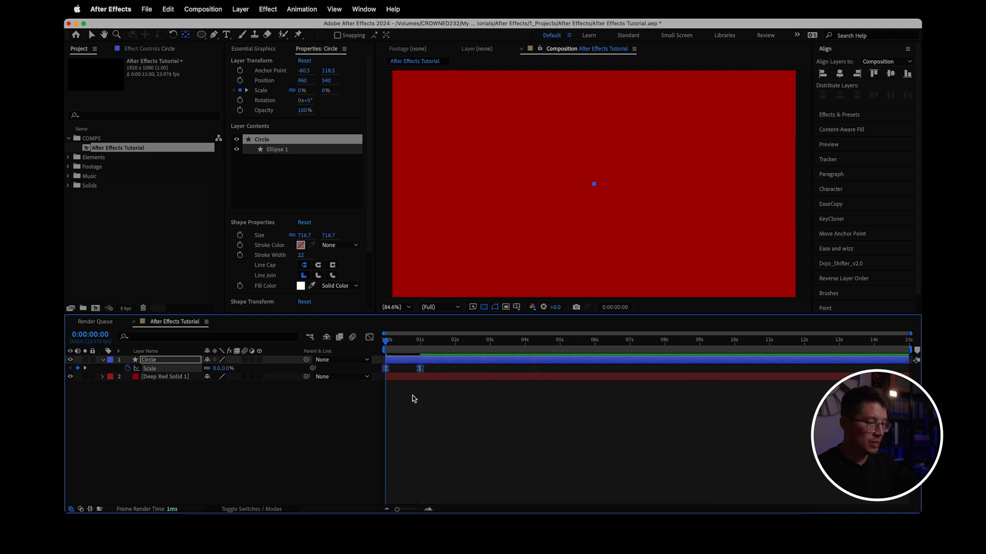
- Preview the eased scale animation repeatedly to examine how the circle's motion accelerates and slows
key("space")
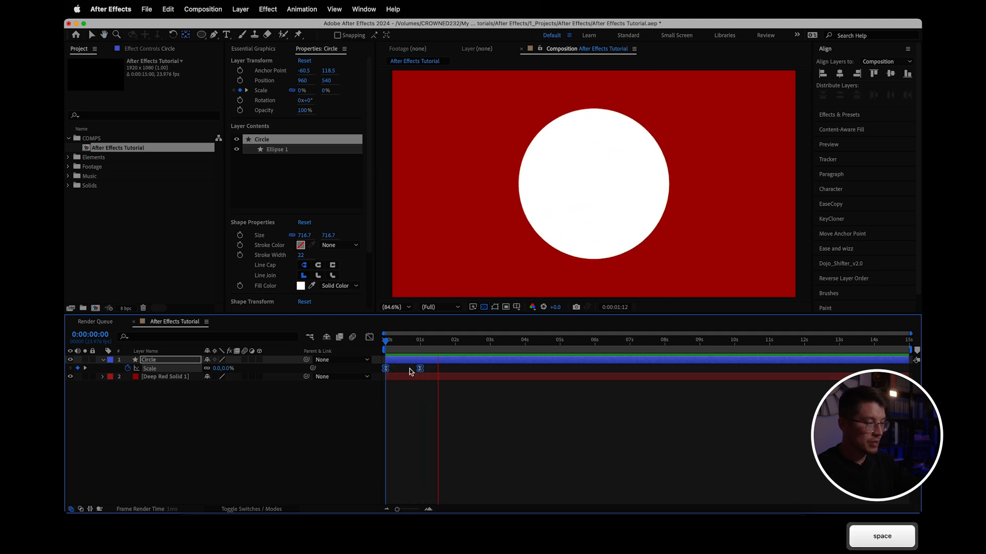
key("space")
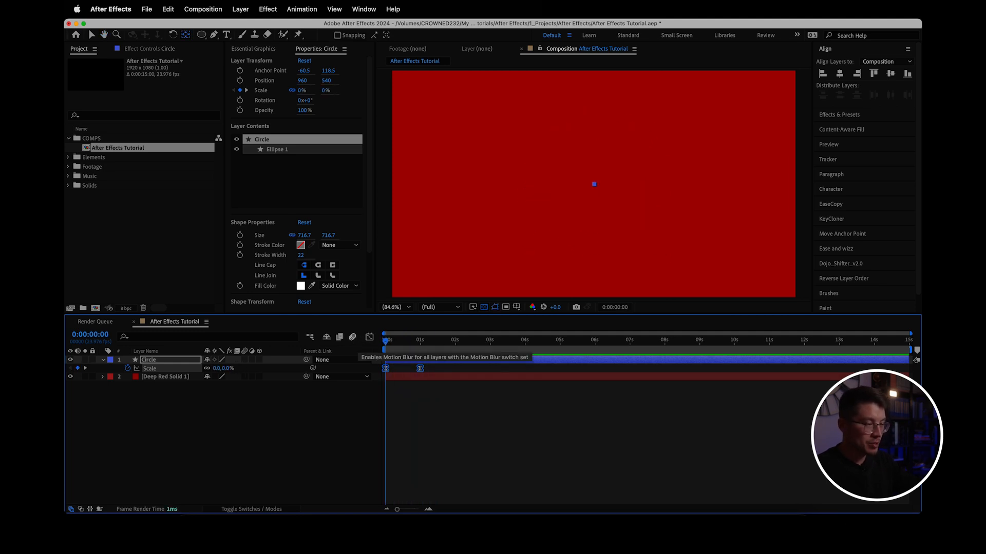
key("space")
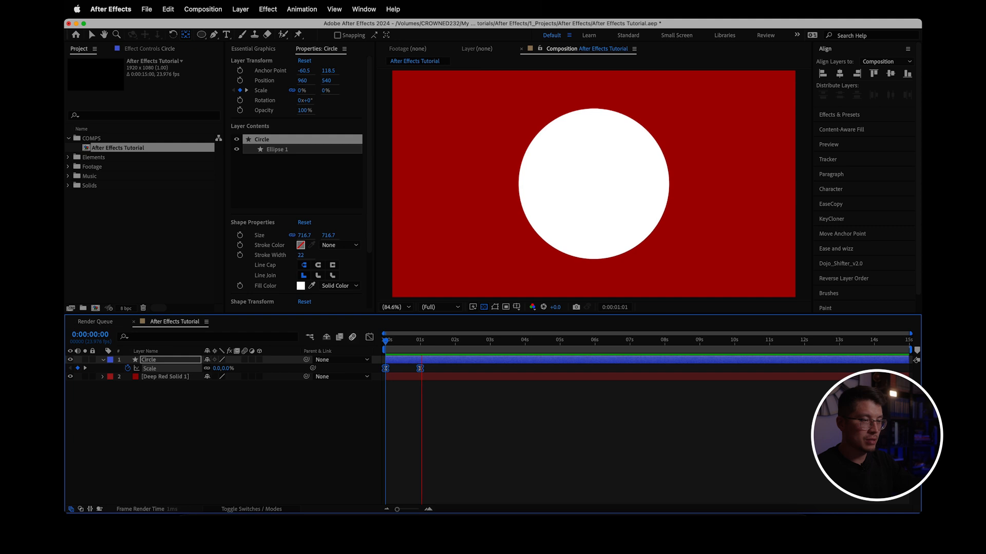
key("space")
key("space")
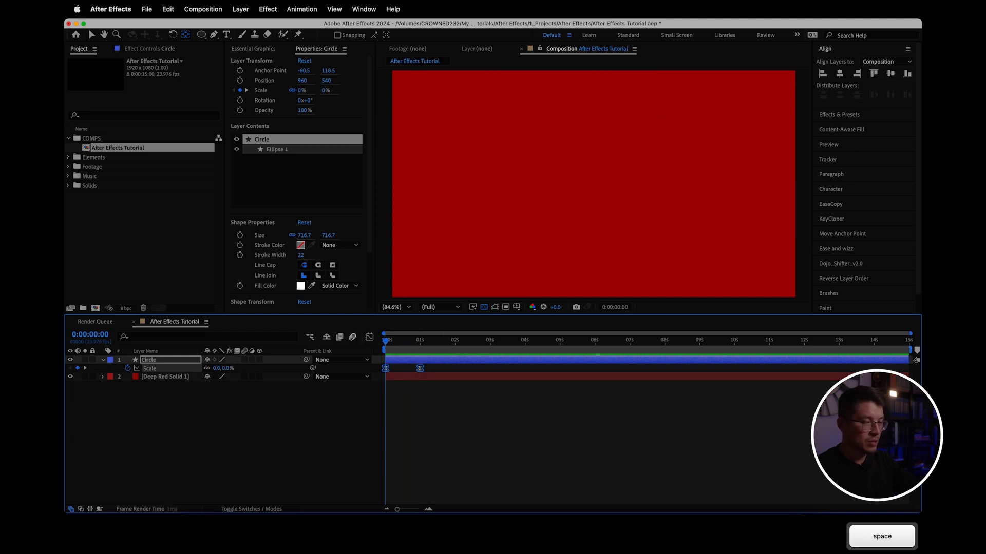
key("space")
key("space")
key("space")
key("space")
- Set the Circle layer's Scale keyframe at 0:00:01:00 to 50%
left_click_drag(427, 343, 419, 342)
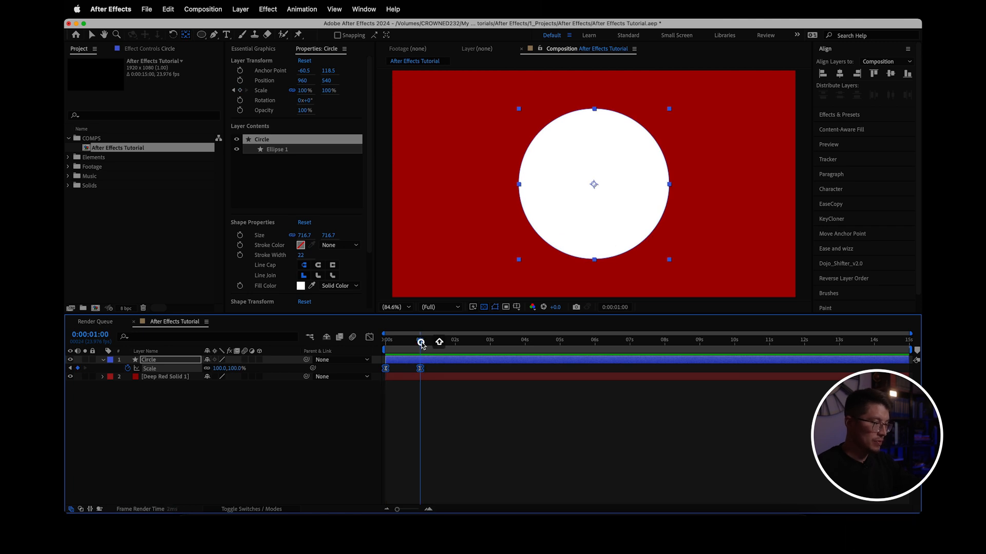
left_click(238, 368)
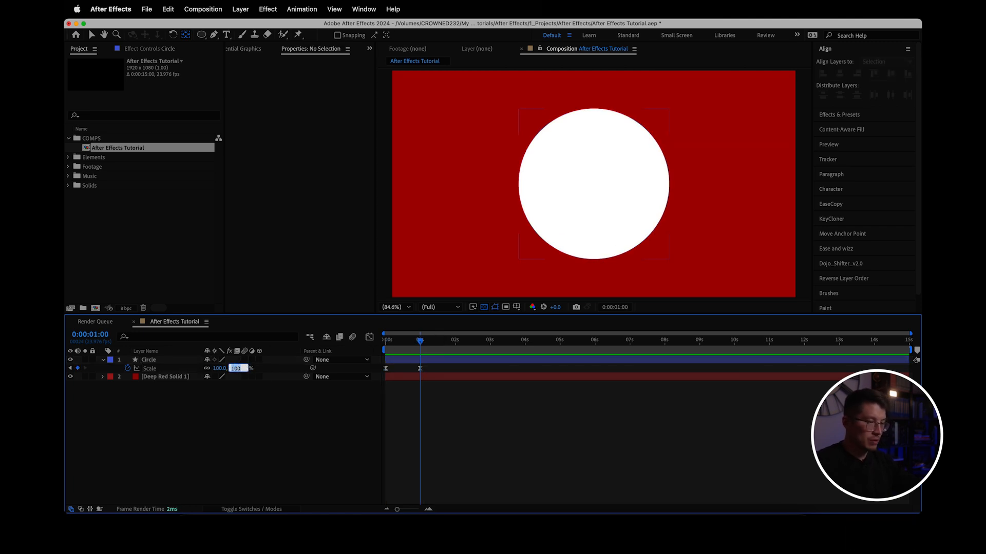
type("50")
key("Return")
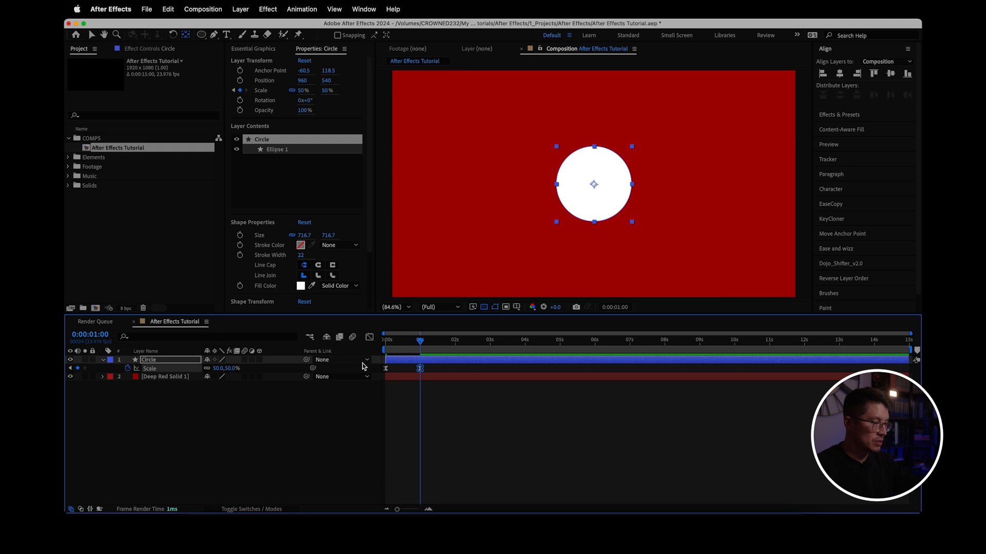
- Rename the Circle layer as Circle Easy Ease
key("Return")
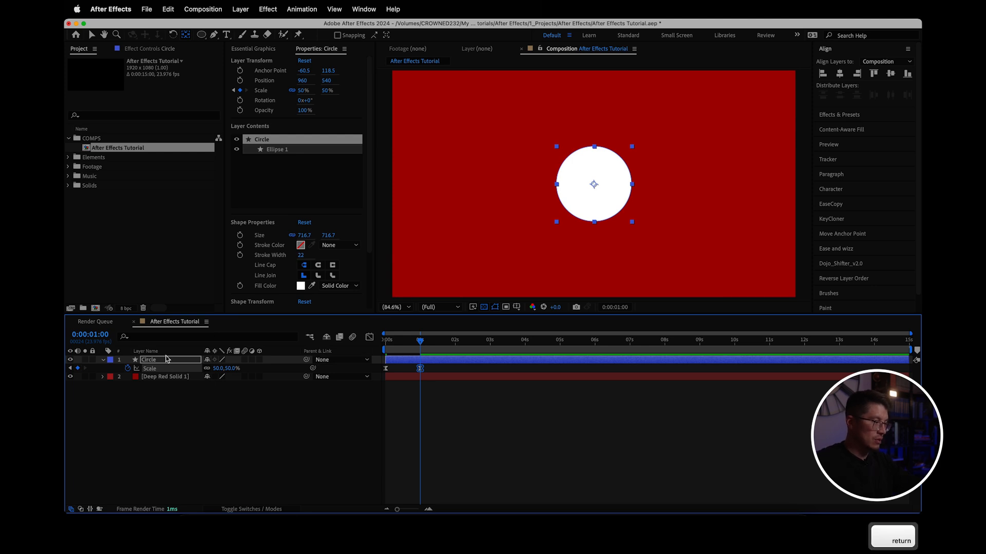
type("Easy Ease")
key("Return")
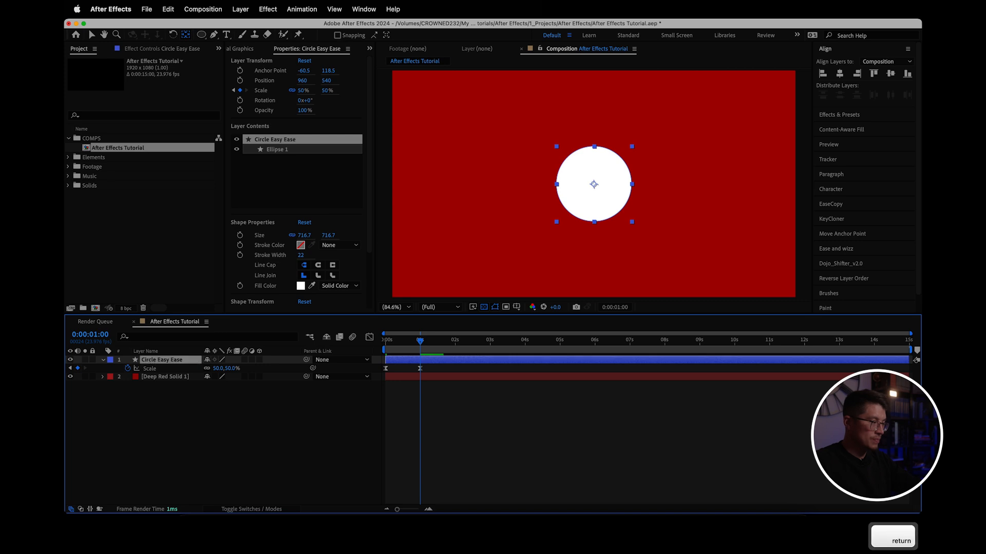
- Duplicate the Circle Easy Ease layer and rename the copy Circle No Easy Ease
left_click(395, 362)
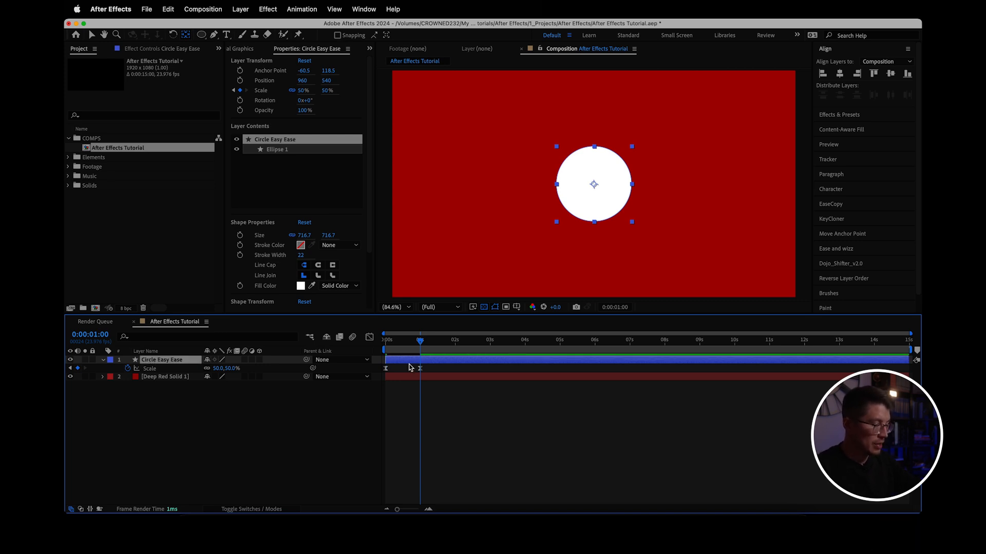
key("super+d")
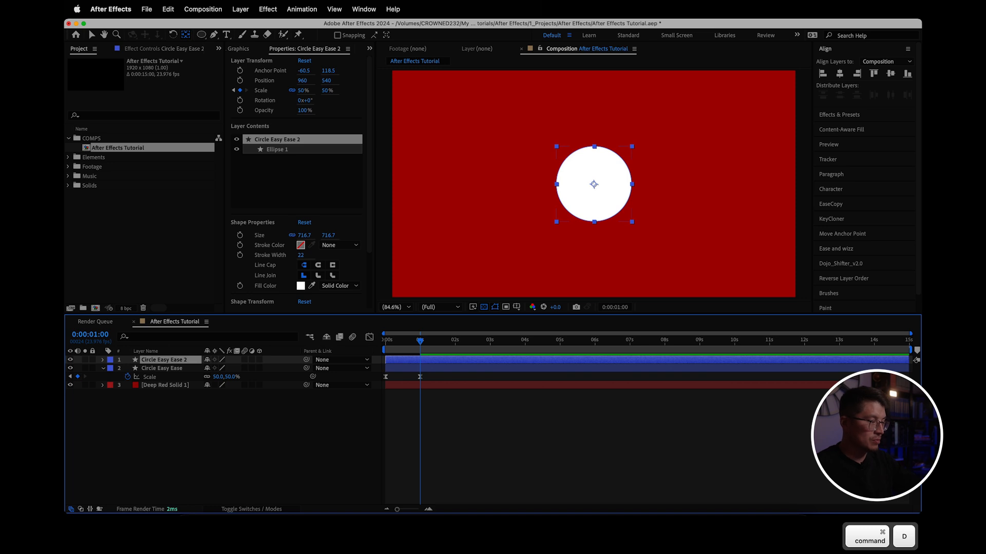
key("Return")
key("BackSpace")
key("BackSpace")
key("BackSpace")
key("BackSpace")
key("BackSpace")
key("BackSpace")
key("BackSpace")
key("BackSpace")
key("BackSpace")
key("BackSpace")
key("BackSpace")
type("No Easy Ease")
key("Return")
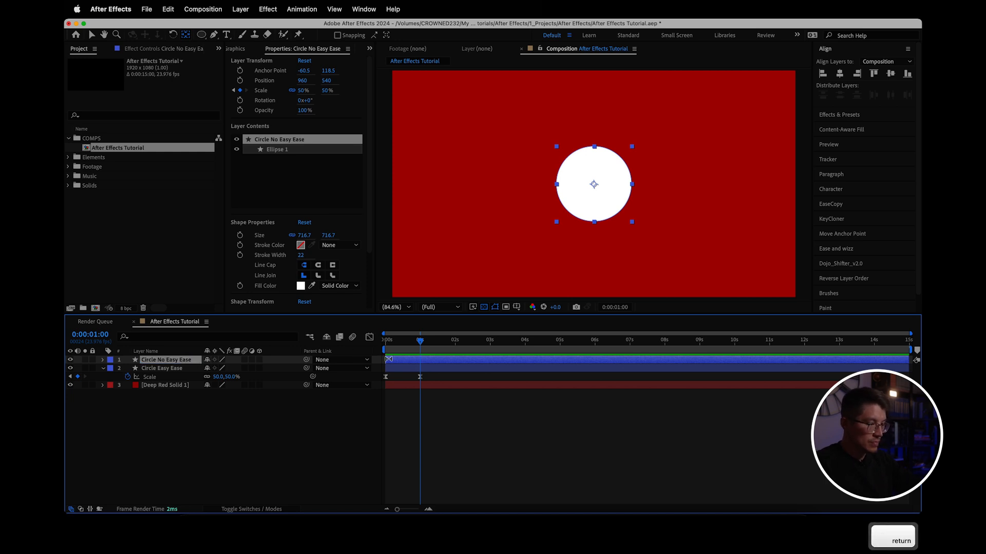
- Convert both Scale keyframes on the Circle No Easy Ease layer from Easy Ease to linear
key("u")
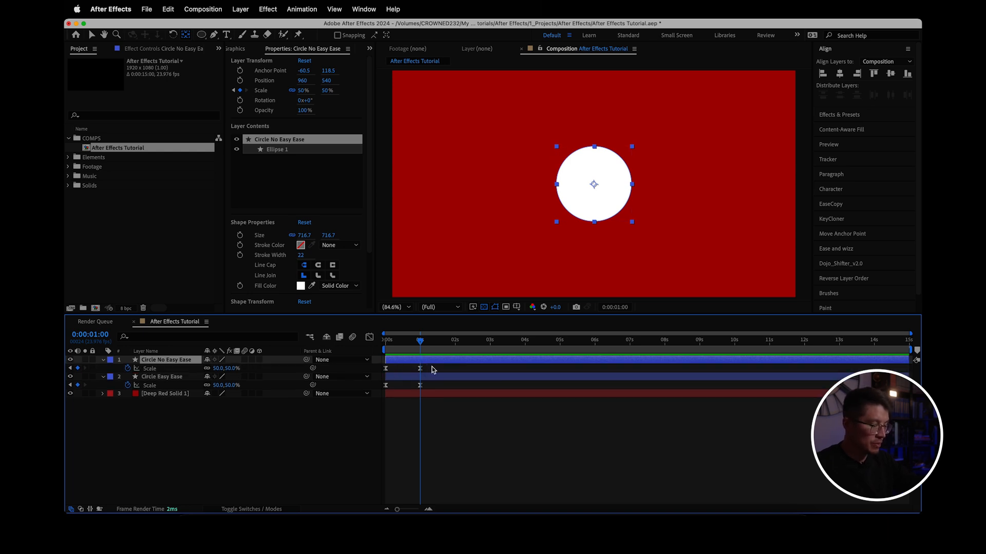
left_click_drag(431, 368, 374, 371)
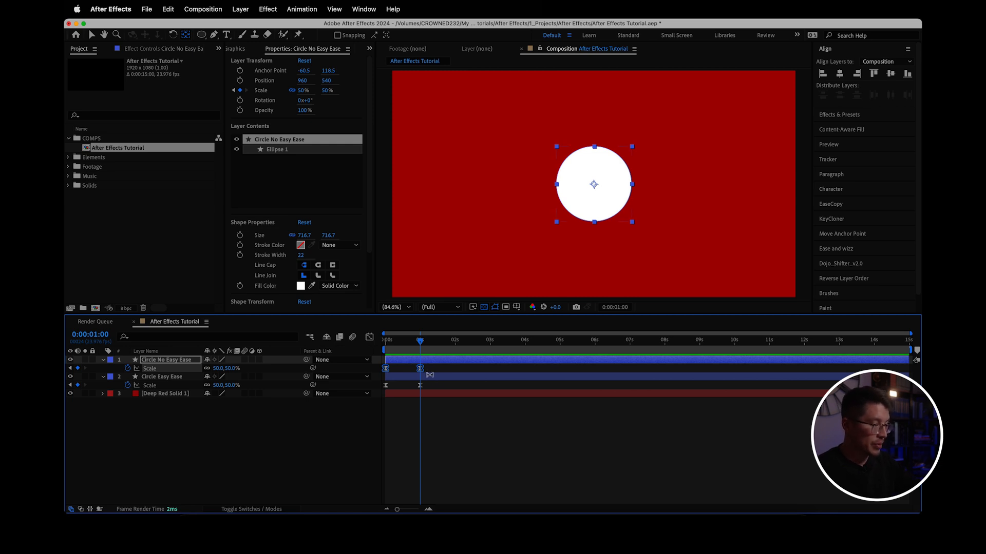
left_click(420, 369, "super")
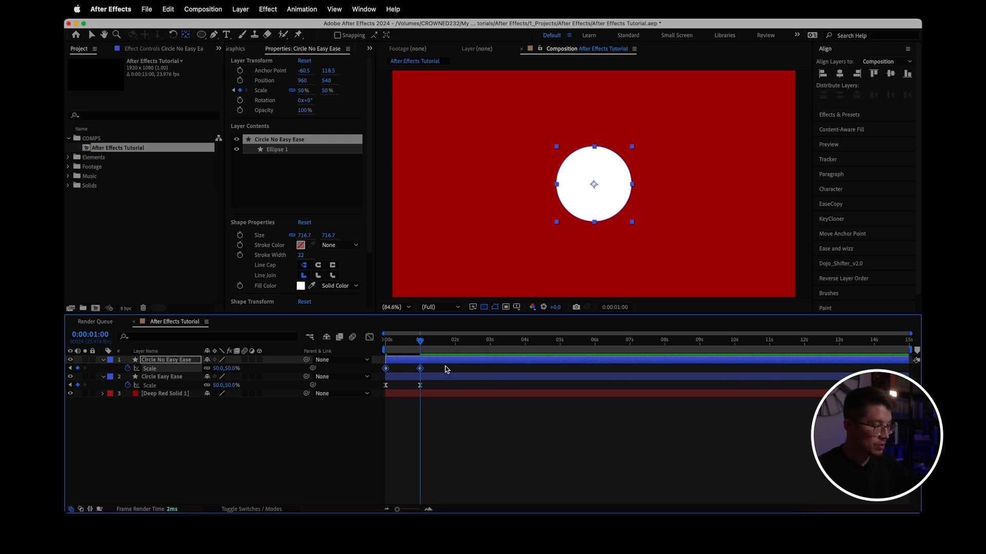
- Move the Circle No Easy Ease circle horizontally to about X 499, leaving it beside the other circle
key("v")
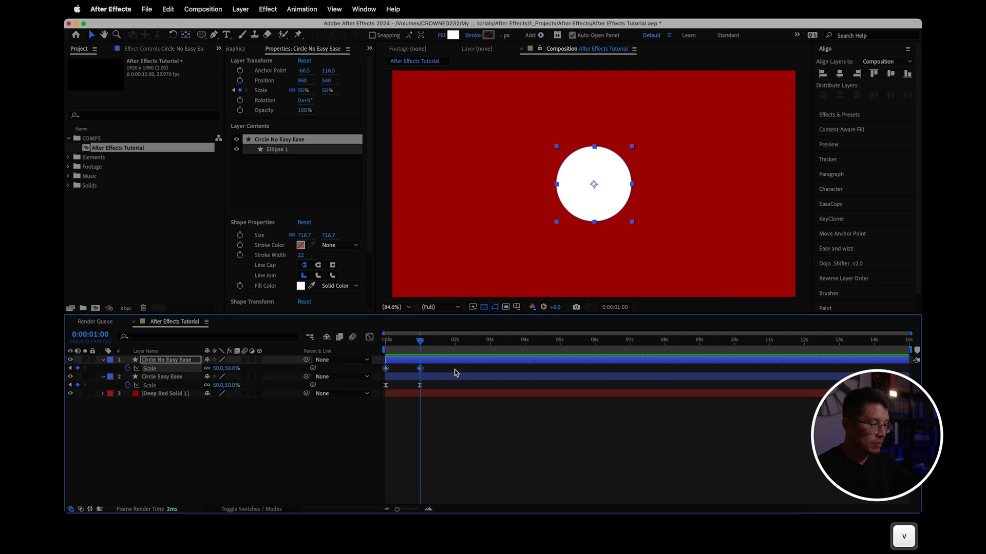
left_click(454, 362)
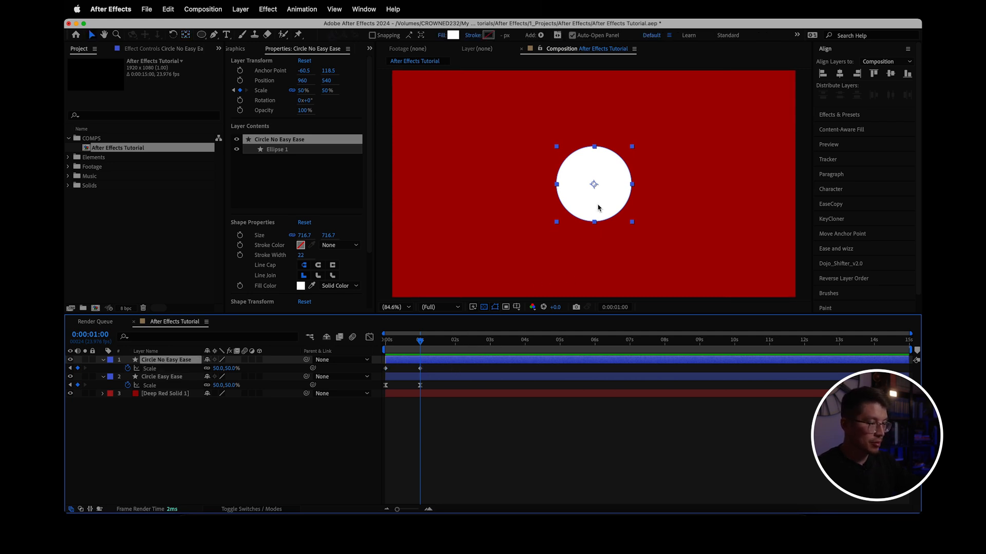
left_click_drag(598, 208, 501, 192)
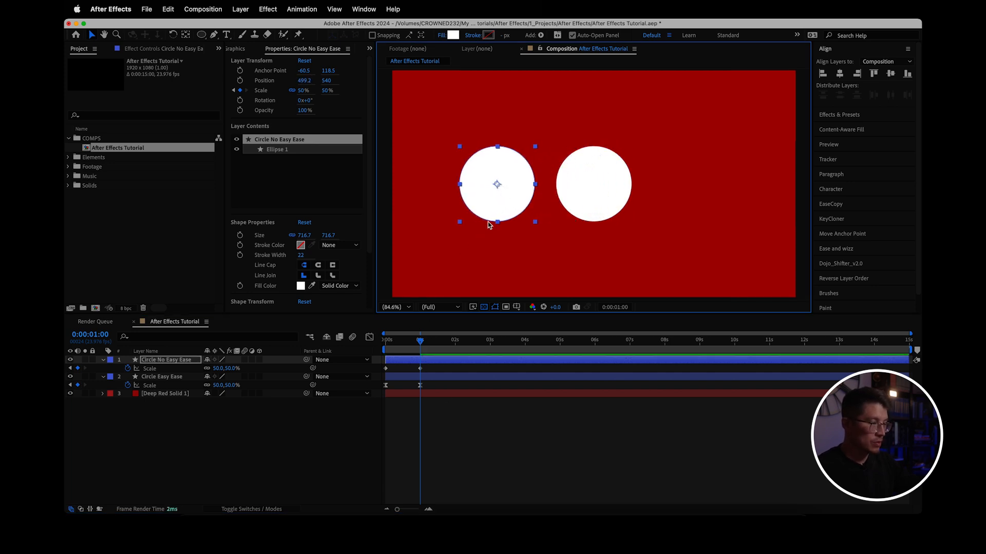
- Change the Circle No Easy Ease shape's fill colour to light blue 66E6FF
left_click(424, 367)
left_click(420, 361)
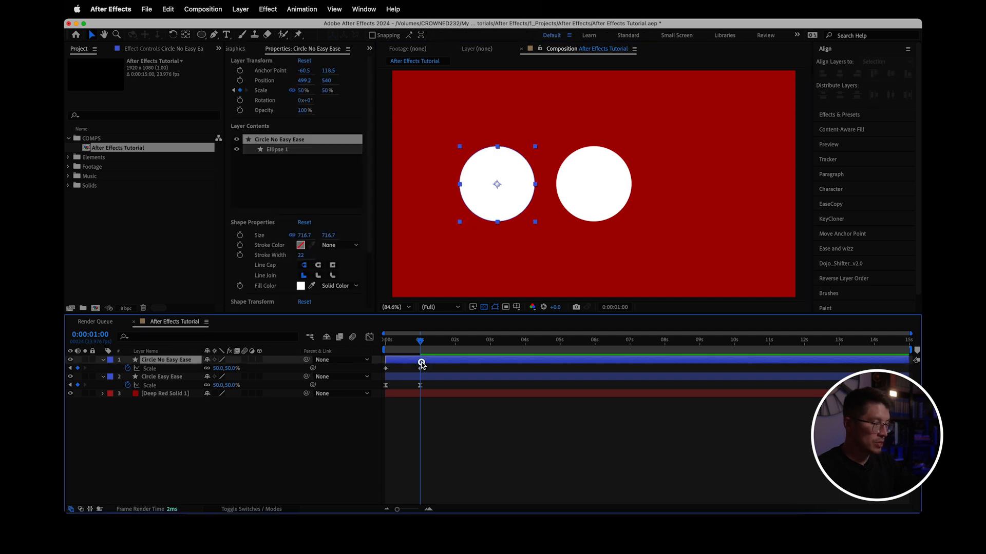
left_click(452, 35)
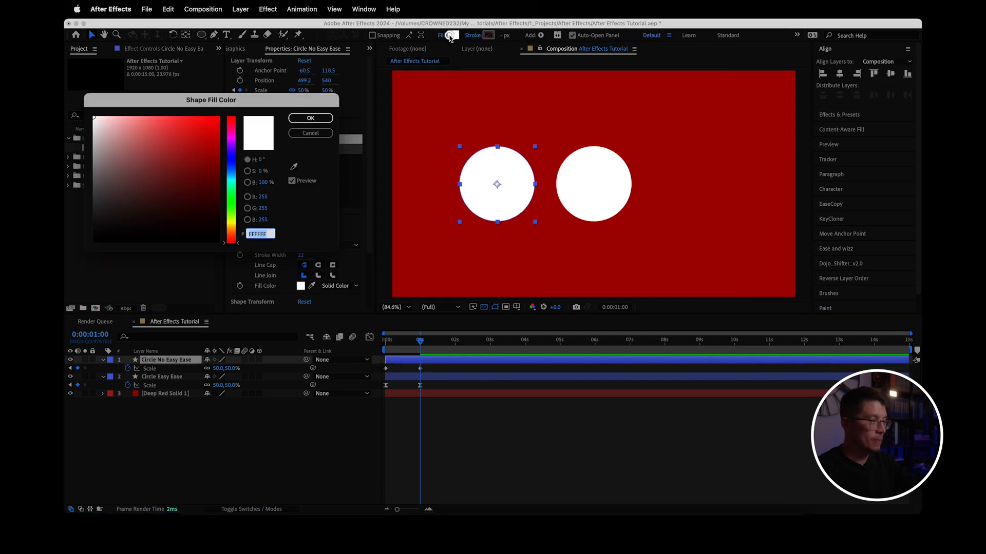
left_click_drag(126, 128, 66, 158)
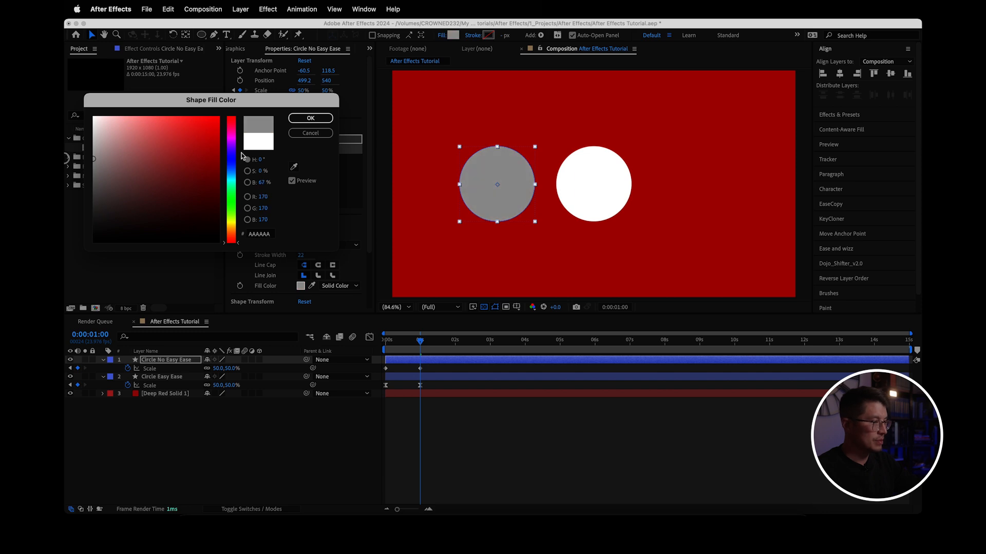
left_click(229, 188)
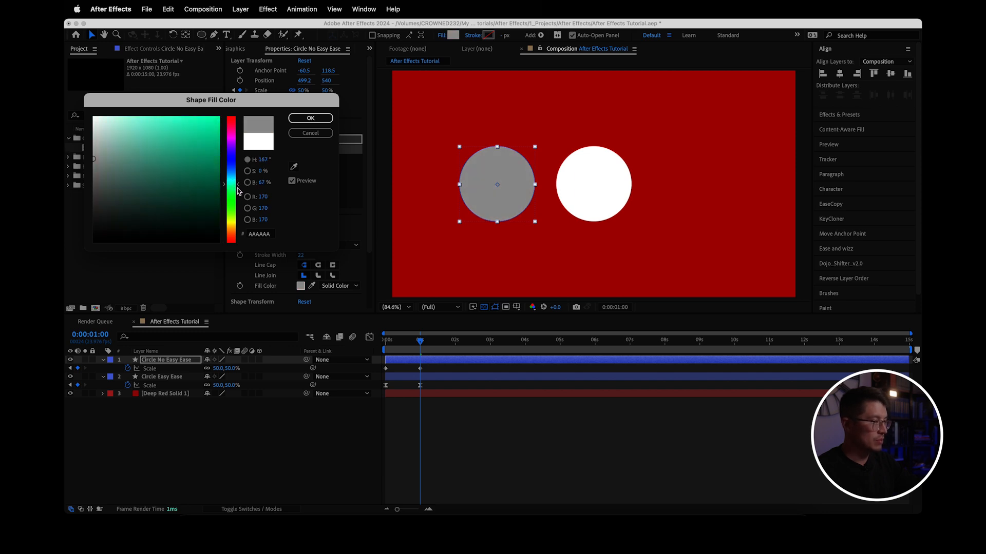
left_click_drag(236, 182, 237, 176)
left_click(170, 117)
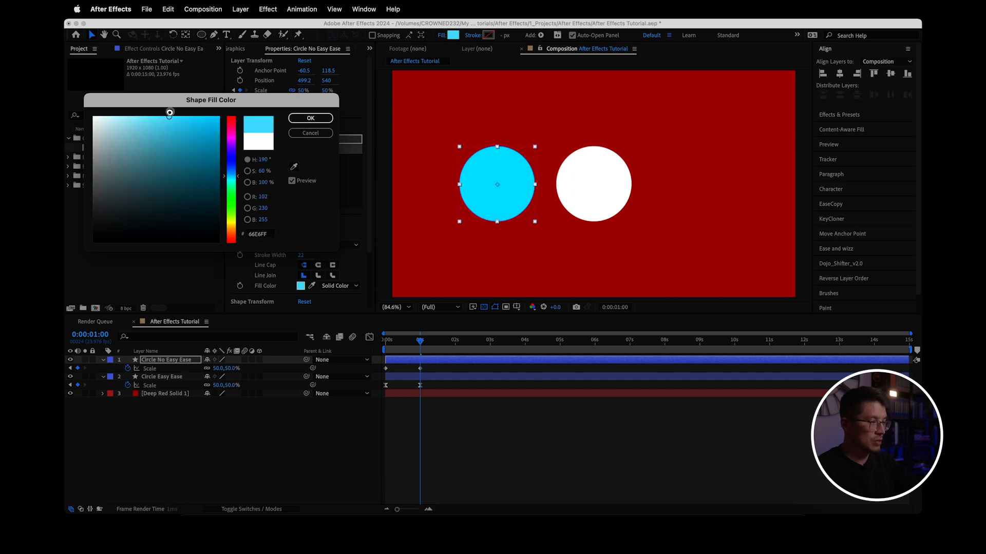
left_click(310, 118)
left_click(408, 431)
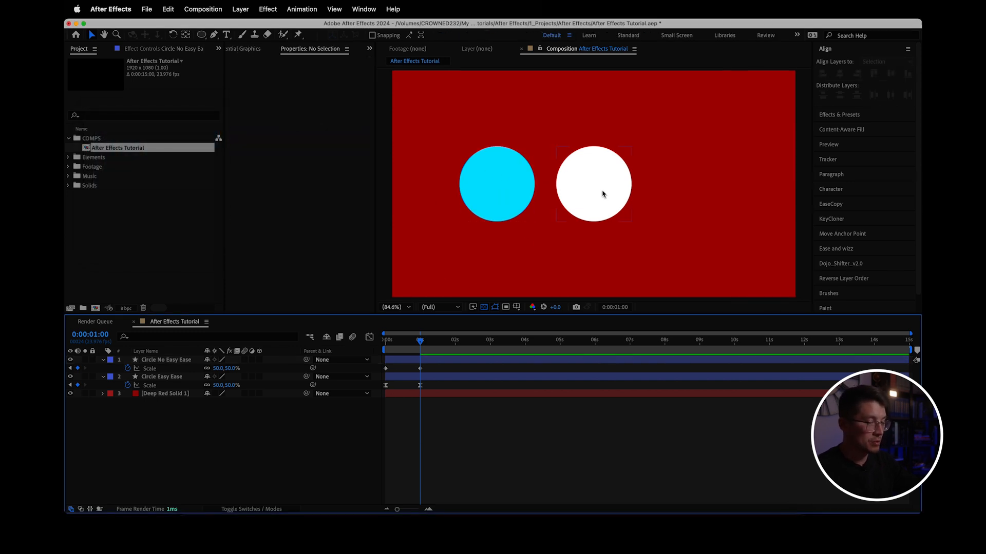
- Preview the composition from the start several times to compare the linear and eased circle motion
left_click_drag(423, 348, 370, 339)
key("space")
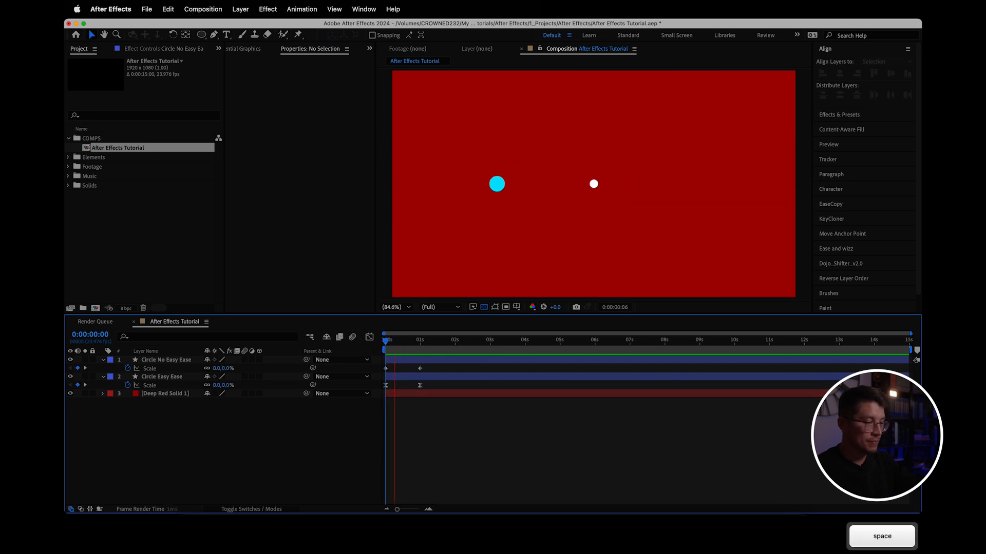
key("space")
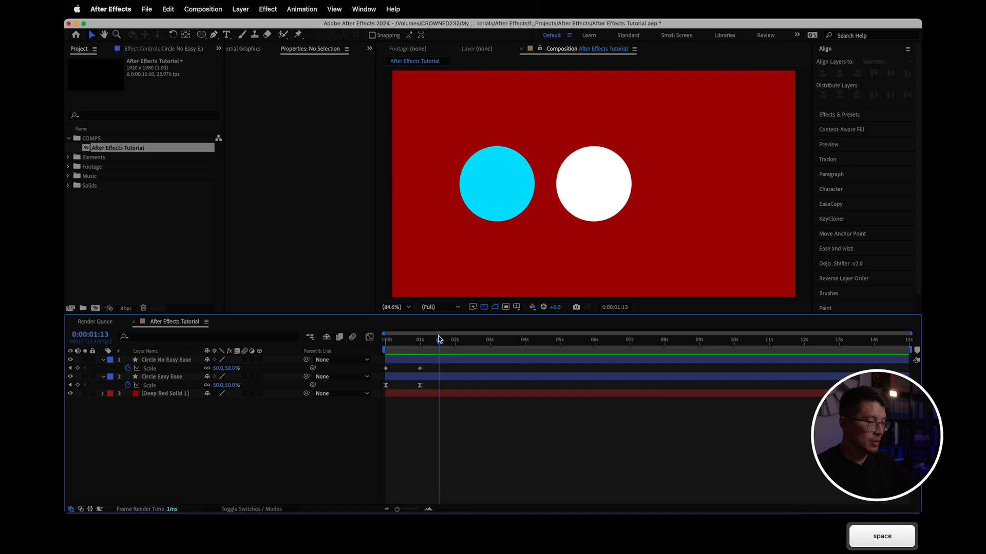
key("j")
key("j")
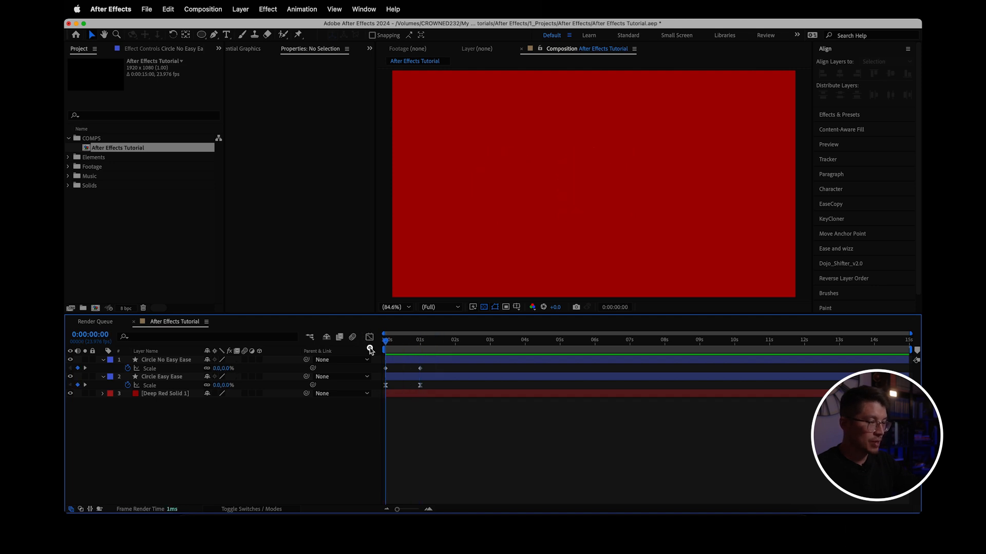
key("space")
key("space")
key("space")
key("space")
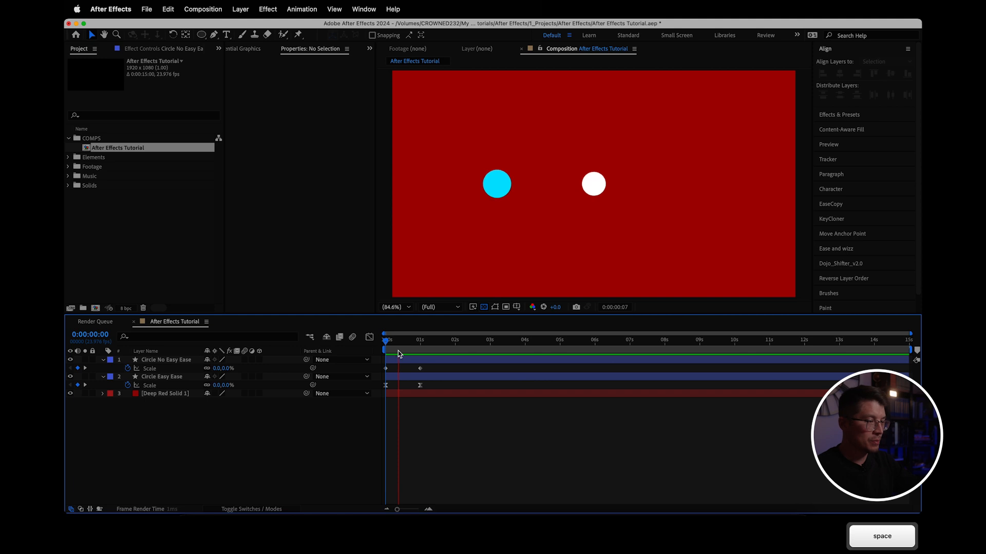
key("space")
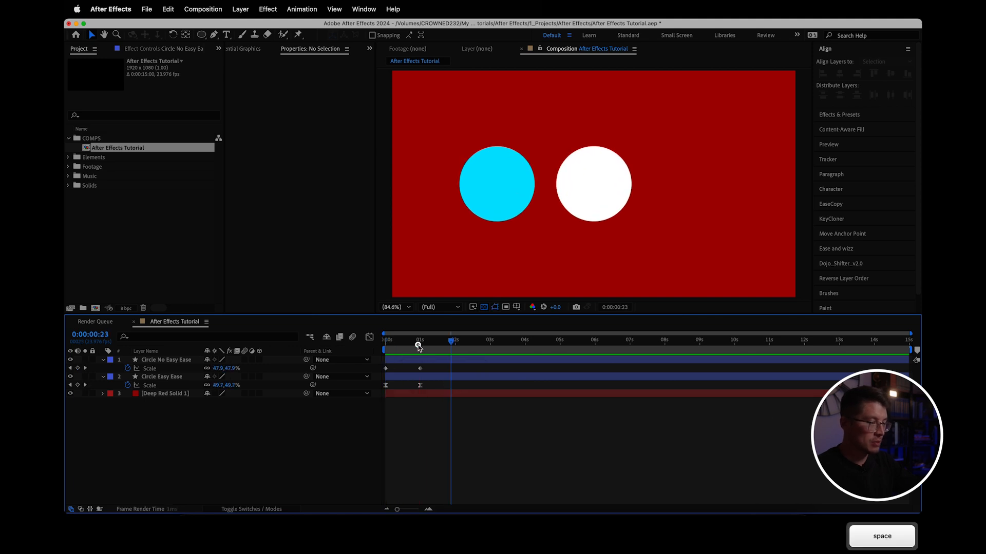
key("space")
key("space")
- Delete both circle layers, keeping only the deep red solid in the composition
left_click(427, 361)
key("Delete")
left_click(428, 361)
key("Delete")
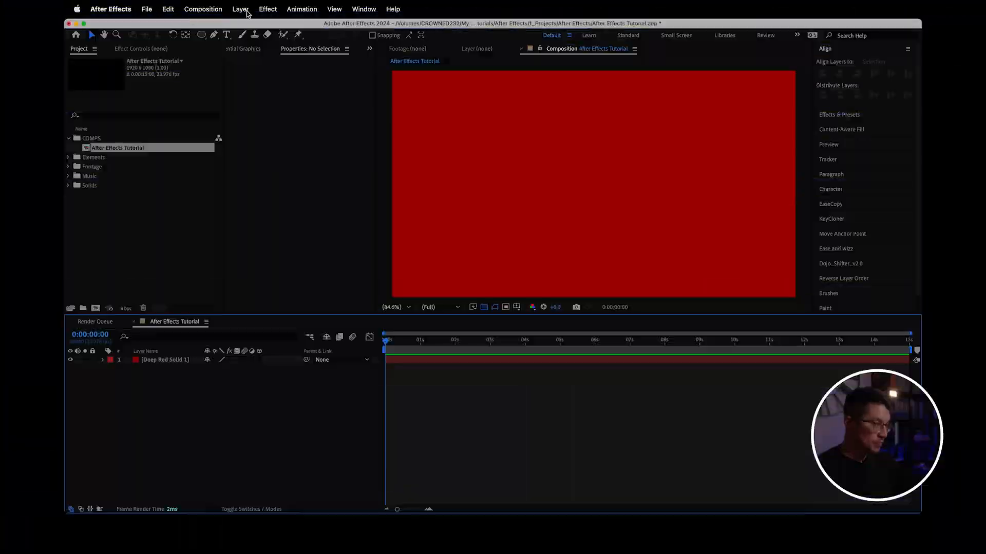
- Create a new text layer above the deep red solid
left_click(245, 10)
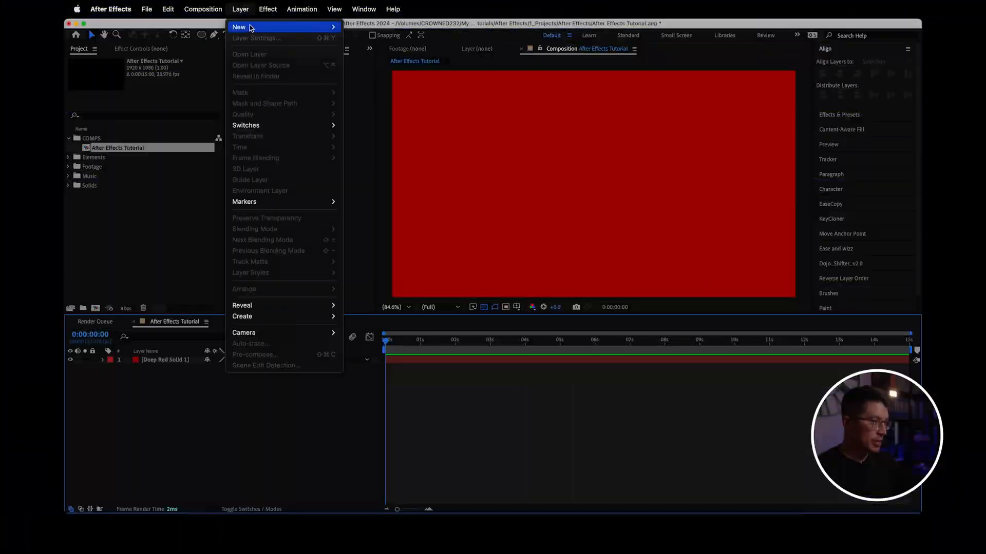
mouse_move(251, 28)
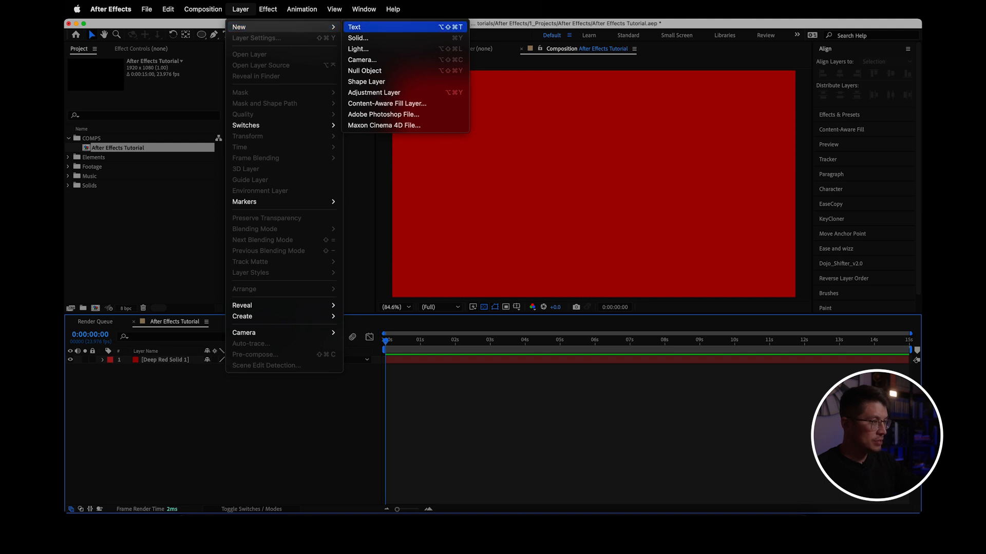
left_click(368, 27)
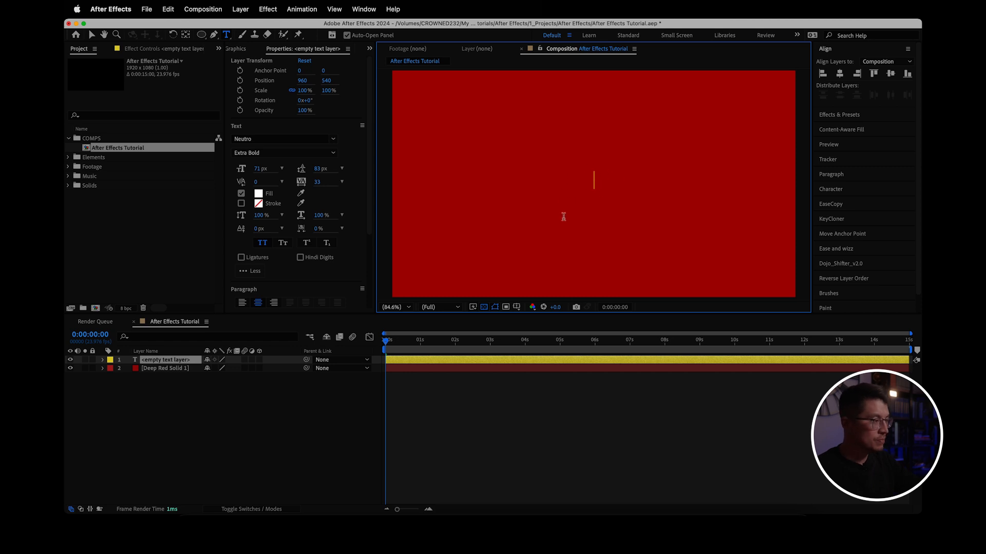
- Set the empty text layer's font to Helvetica Bold
left_click(332, 139)
scroll(300, 182, "down", 4)
scroll(300, 185, "up", 3)
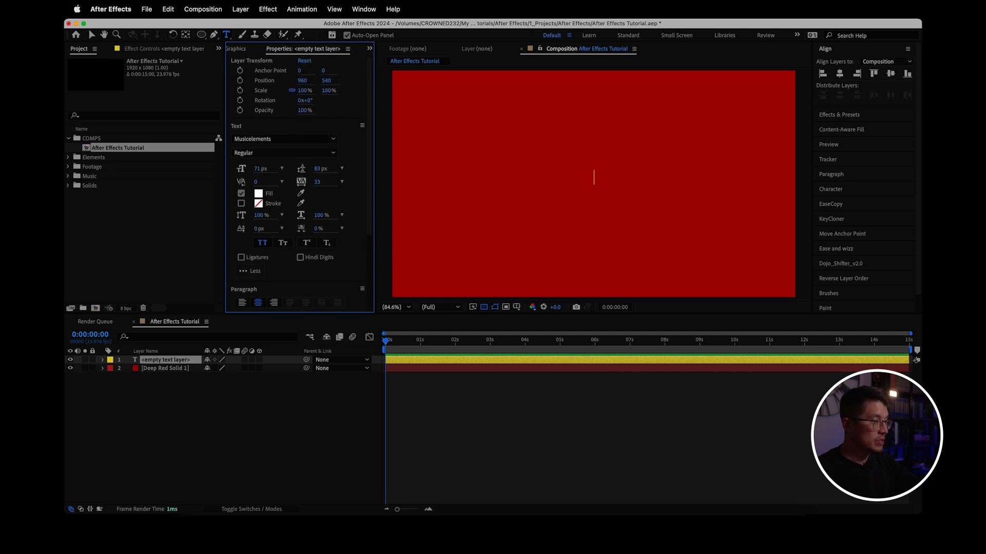
left_click(320, 139)
key("BackSpace")
key("BackSpace")
key("BackSpace")
key("BackSpace")
key("BackSpace")
key("BackSpace")
key("BackSpace")
key("BackSpace")
key("BackSpace")
key("BackSpace")
key("BackSpace")
key("BackSpace")
key("BackSpace")
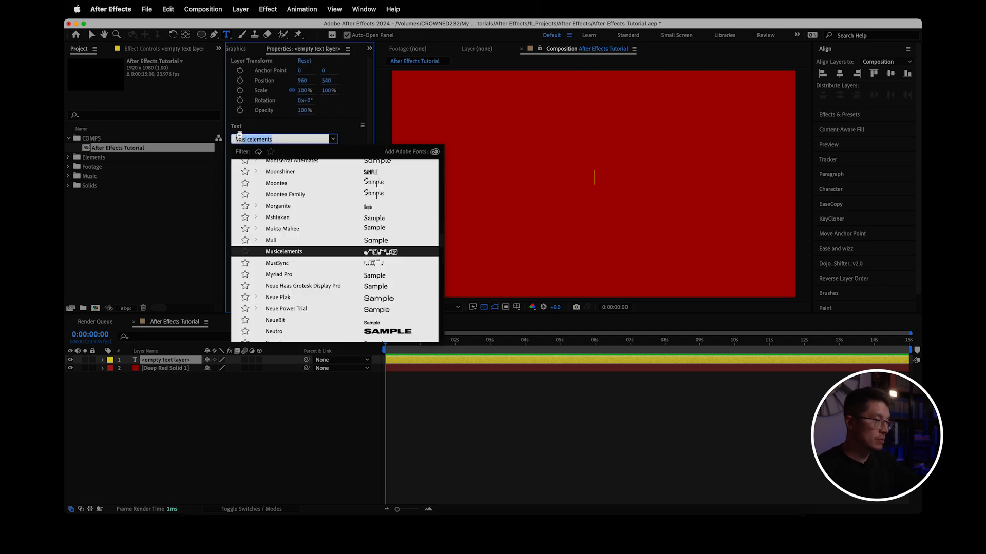
type("Helvetica")
left_click(275, 212)
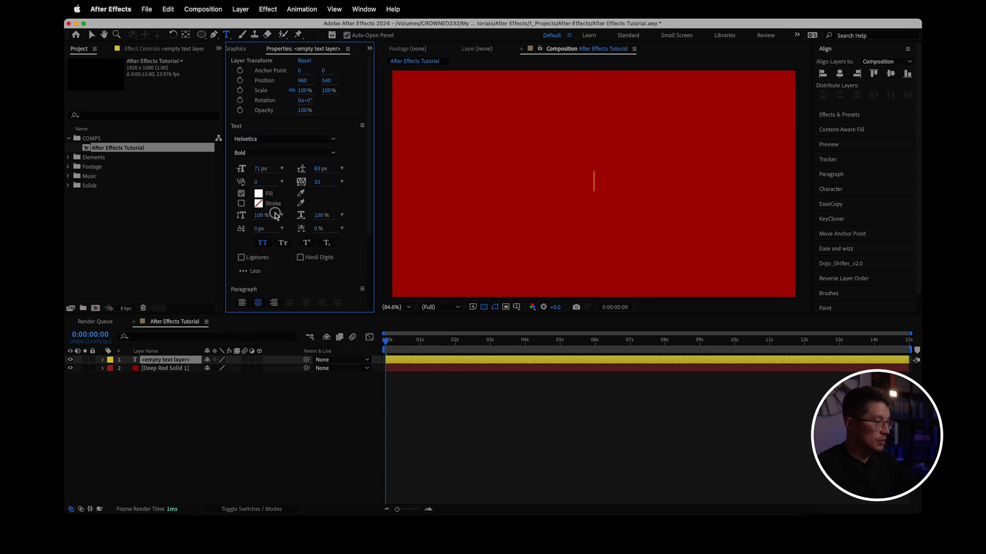
- Turn off All Caps for the text layer and enter the text MYCOM
left_click(420, 362)
type("My")
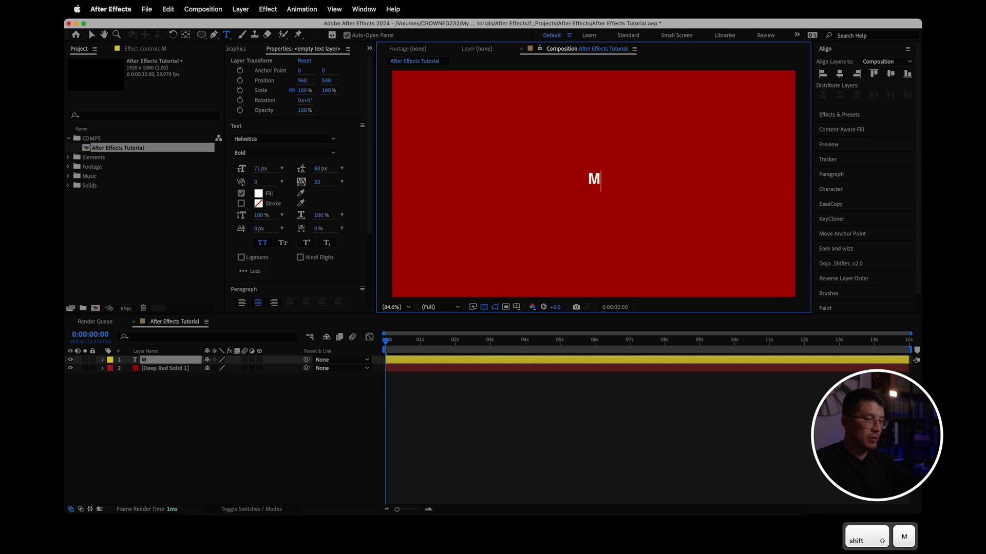
key("BackSpace")
key("BackSpace")
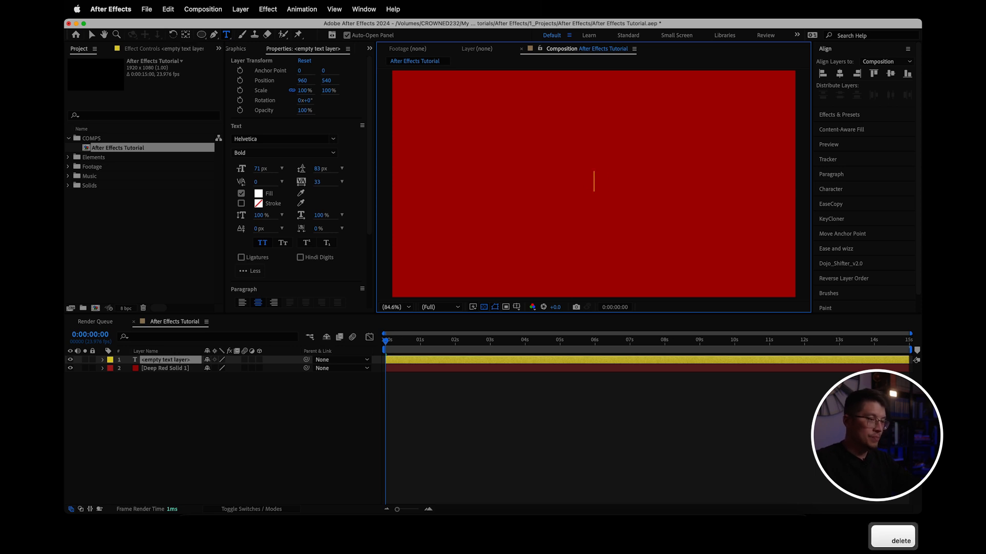
left_click(262, 243)
type("M")
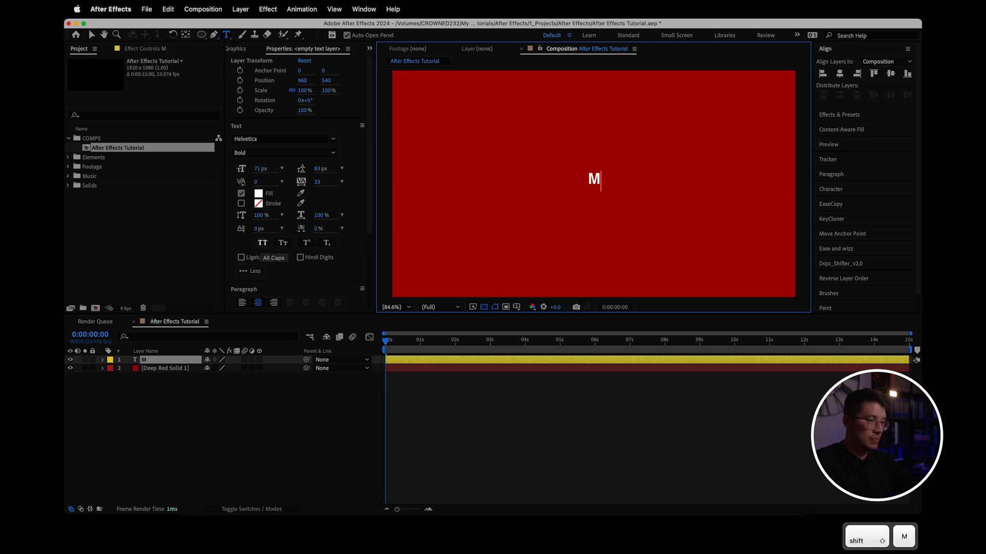
type("YCOM")
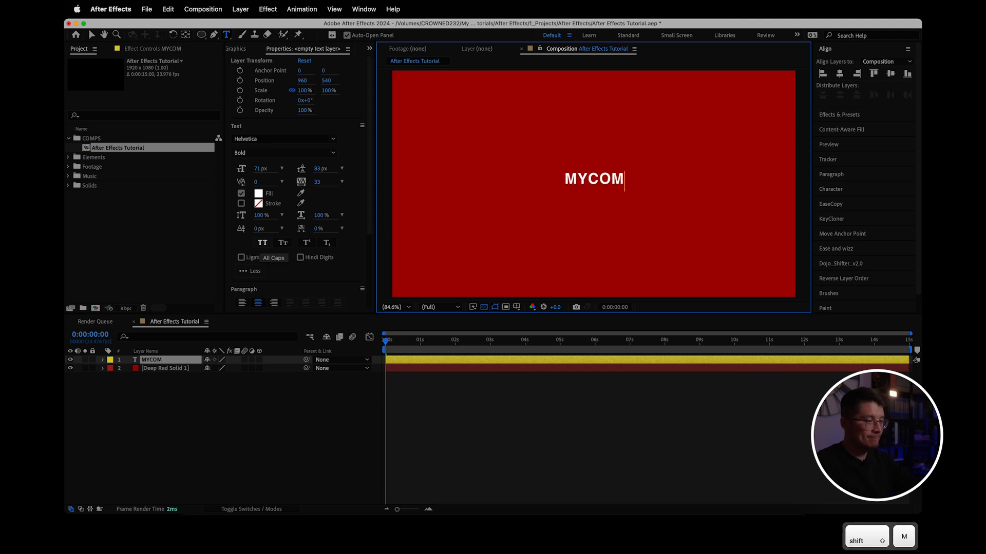
left_click(436, 373)
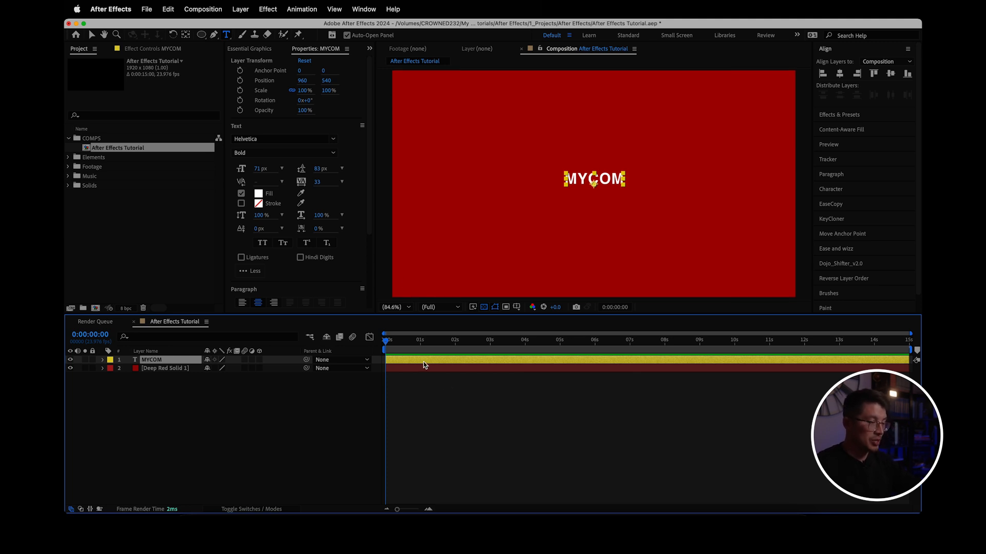
- Keyframe the MYCOM layer's Position from about -166, 540 at 0:00:00:00 to 960, 540 at 0:00:01:00
key("p")
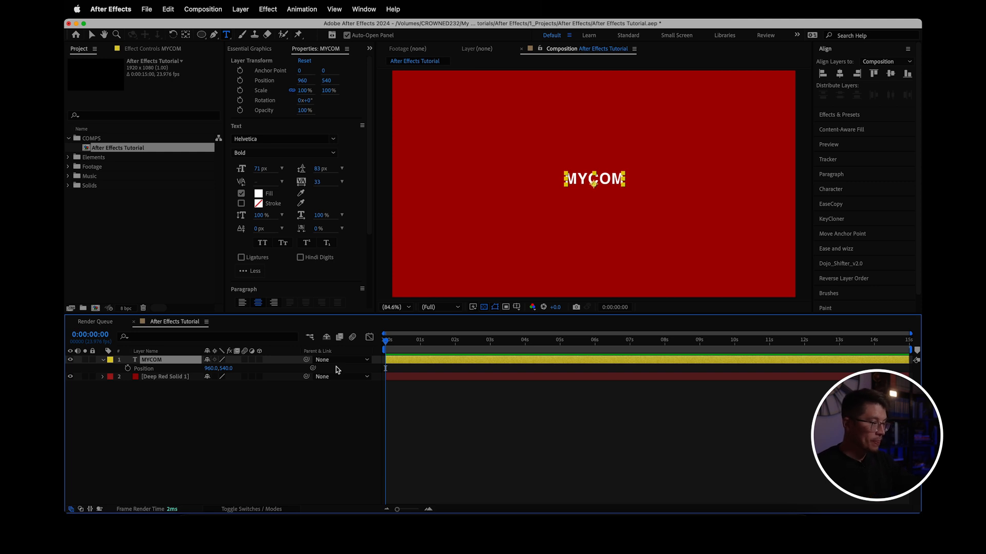
left_click(128, 369)
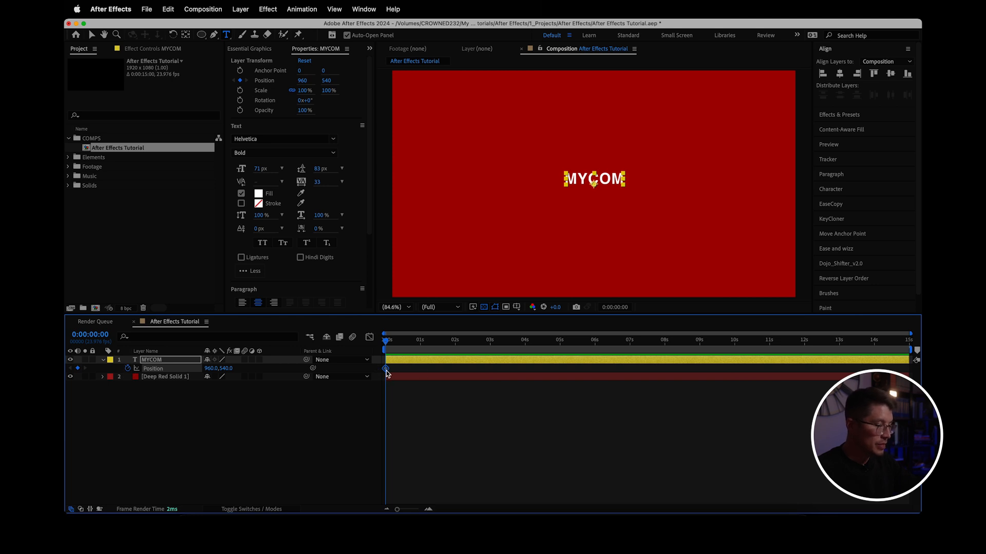
left_click_drag(388, 370, 423, 371)
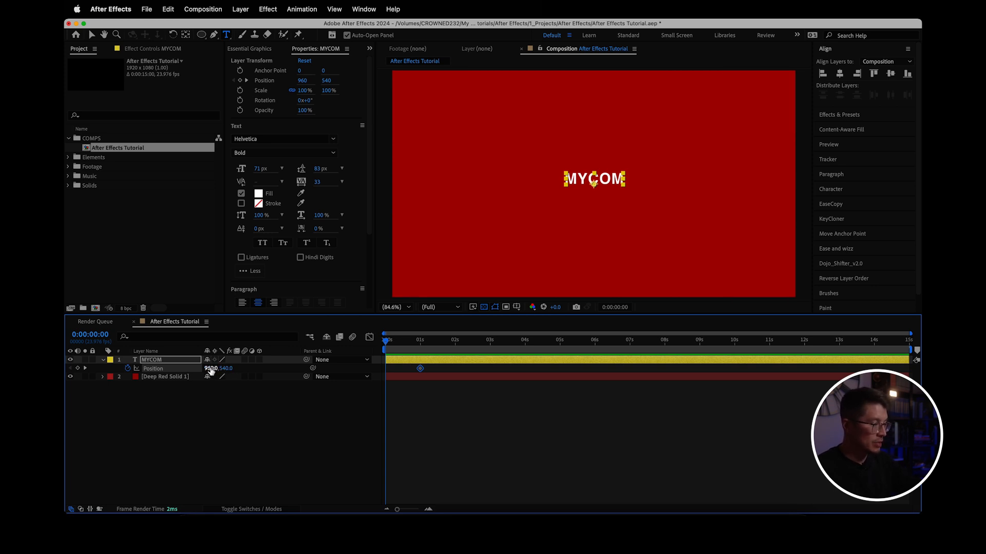
left_click_drag(210, 368, 154, 357)
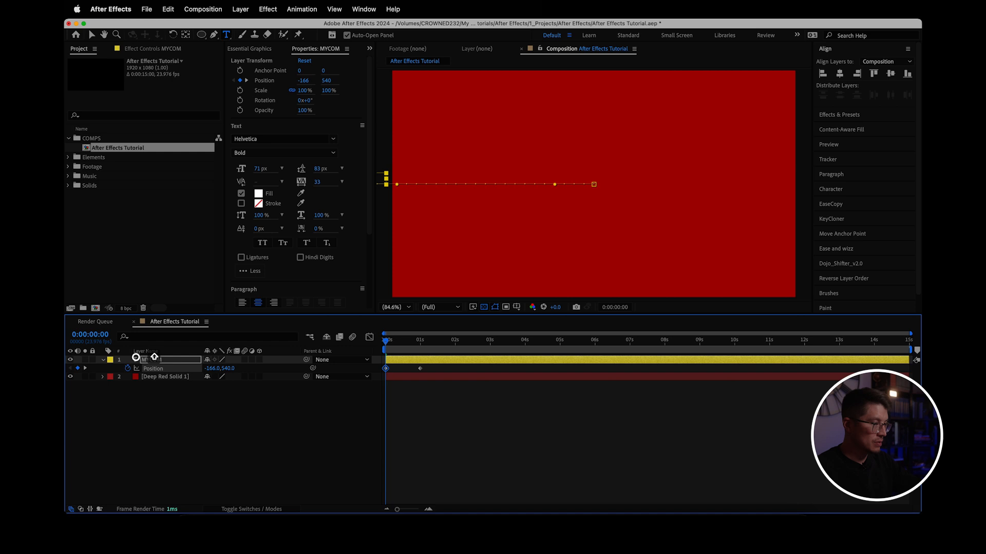
left_click(418, 441)
- Preview the MYCOM text's slide-in from the start of the composition twice
key("space")
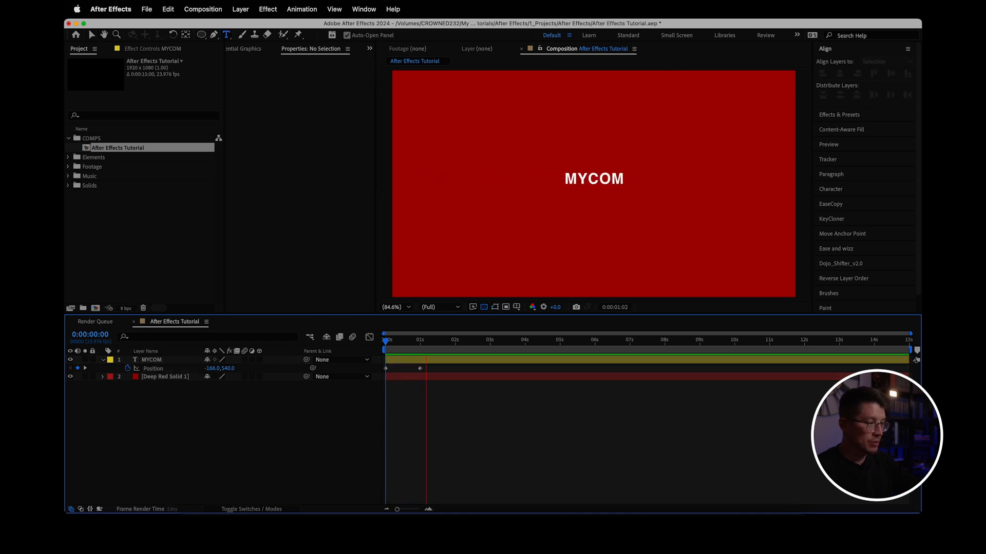
key("space")
left_click(362, 347)
key("space")
key("space")
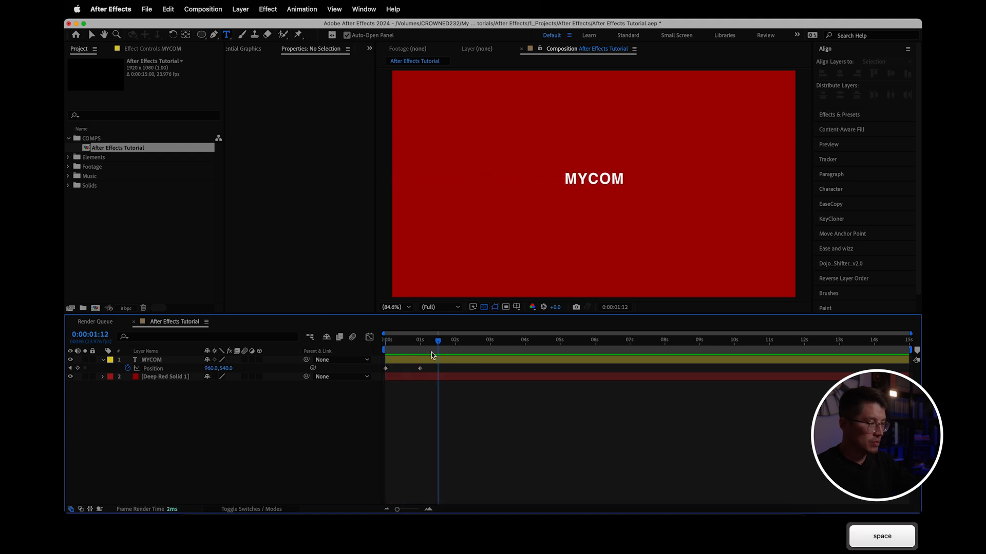
- Apply Easy Ease to both Position keyframes of the MYCOM layer
left_click(428, 340)
left_click_drag(432, 371, 380, 367)
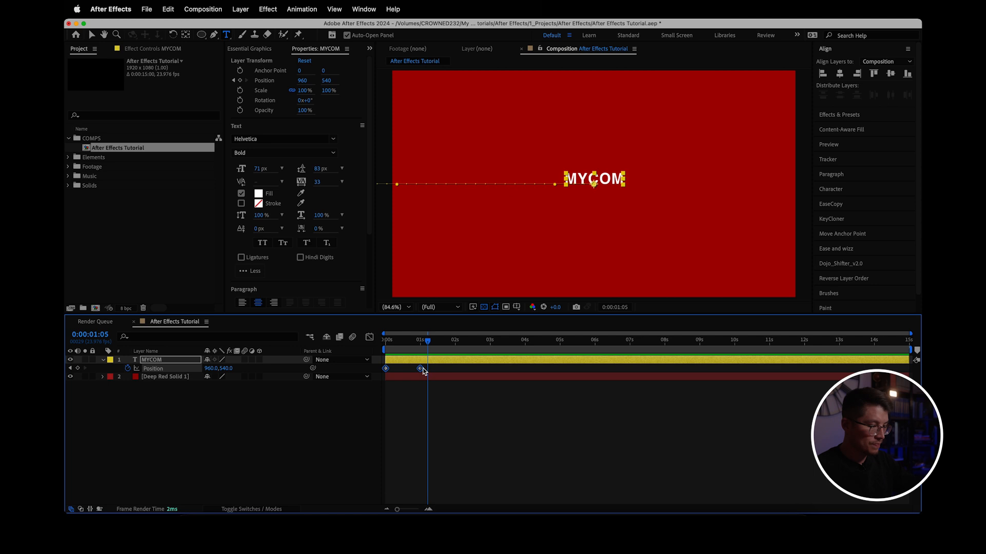
right_click(421, 369)
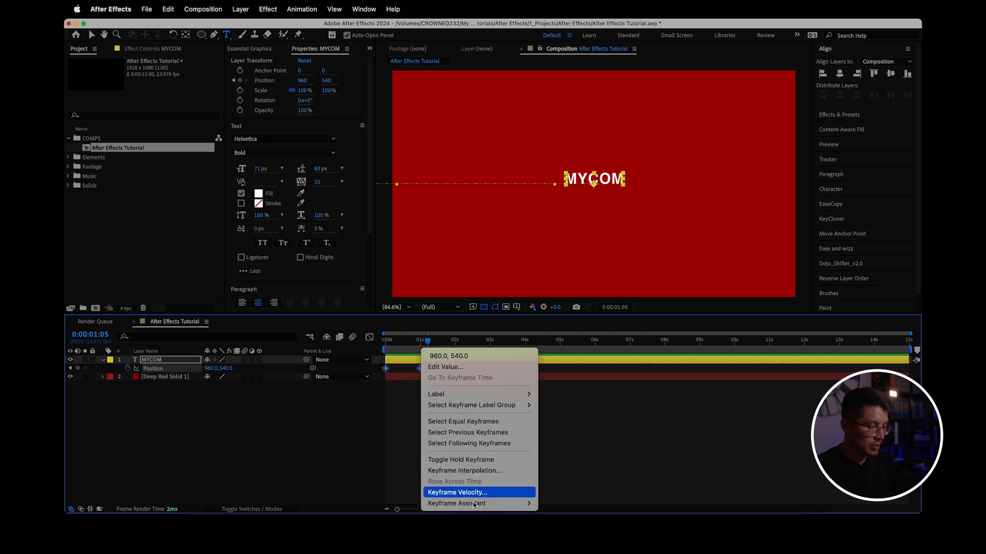
mouse_move(474, 503)
left_click(572, 429)
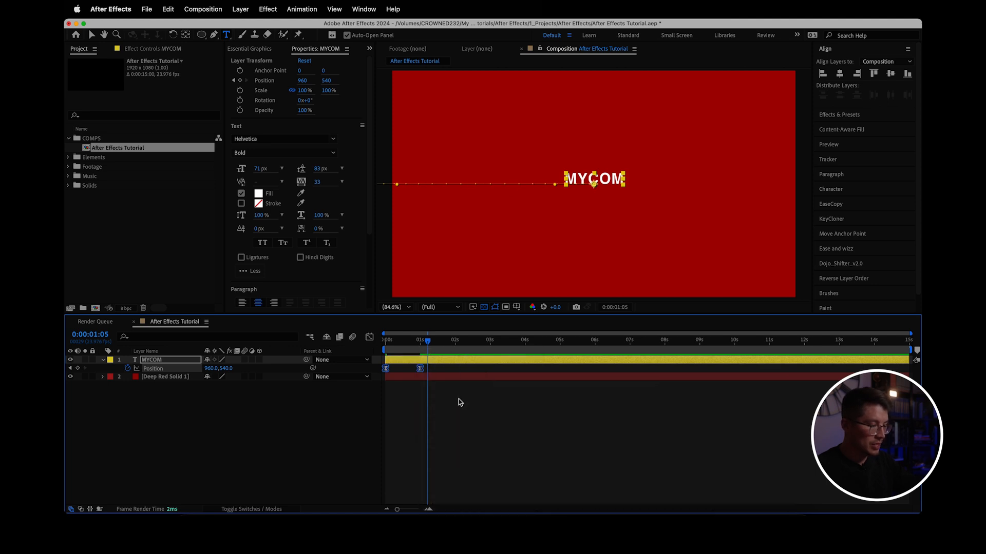
left_click(457, 403)
- Preview the MYCOM text's eased slide-in several times from the start of the composition
left_click_drag(427, 340, 374, 347)
key("space")
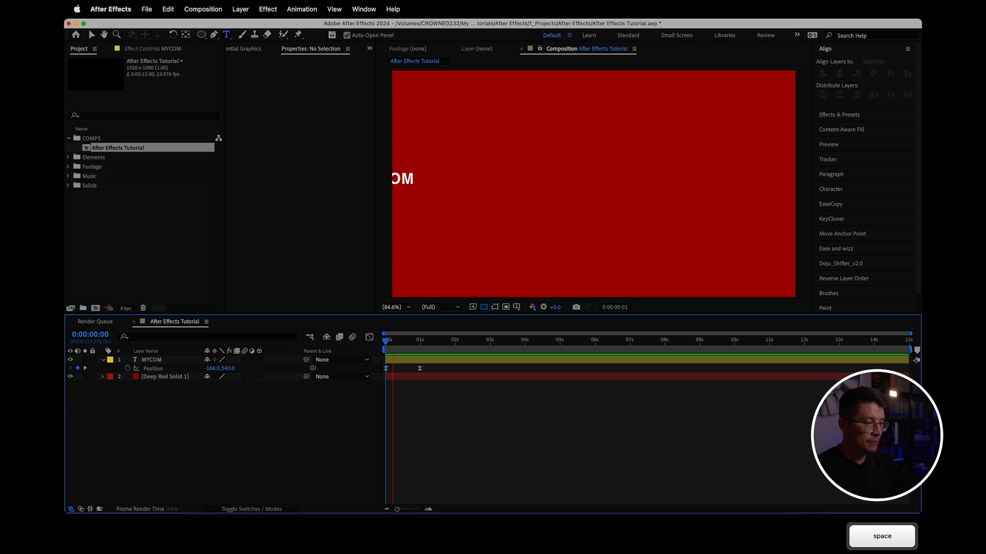
key("space")
left_click_drag(420, 345, 380, 344)
key("space")
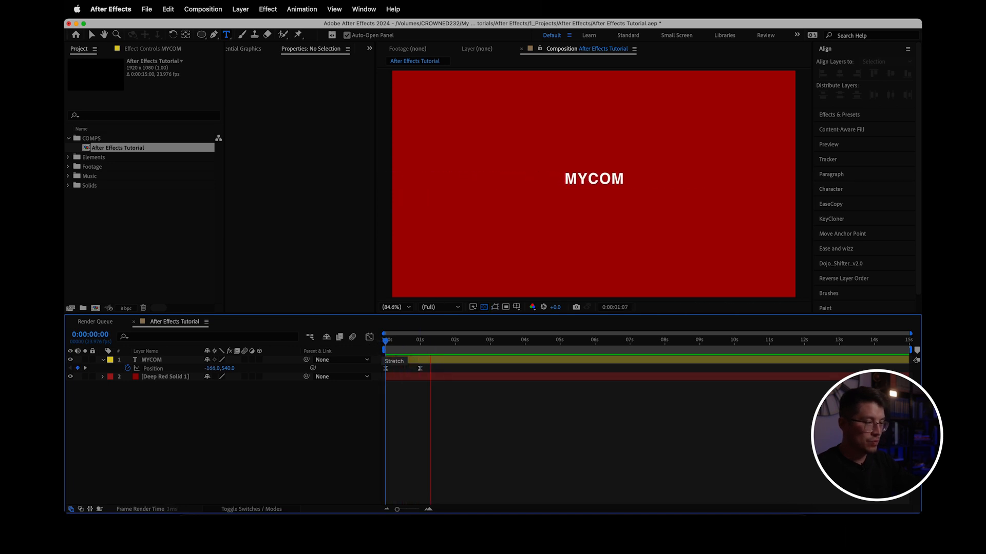
key("space")
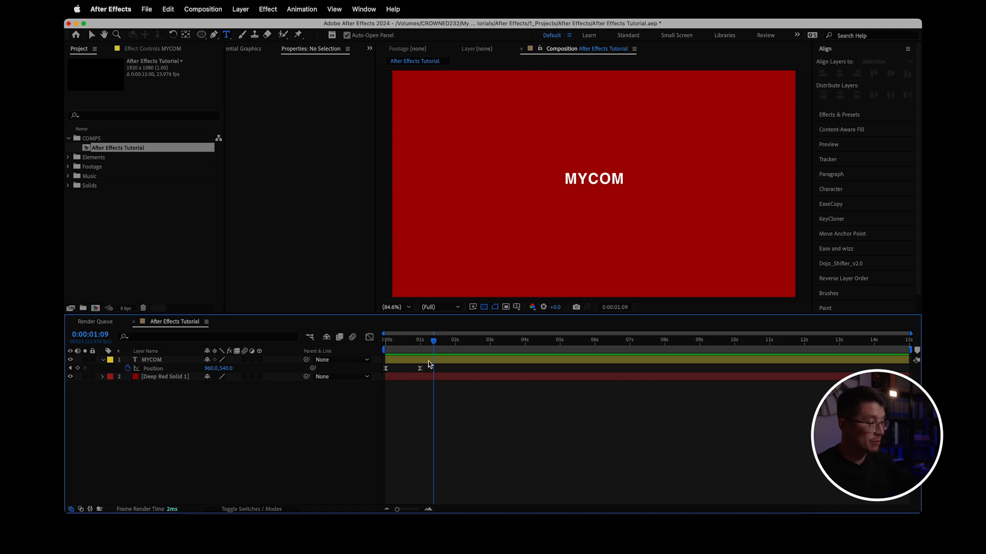
left_click_drag(433, 348, 385, 345)
key("space")
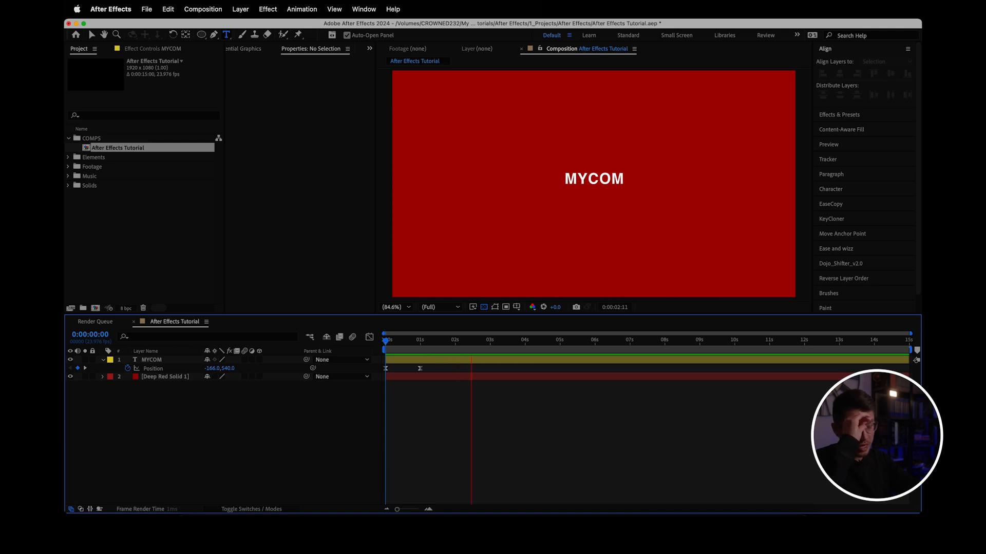
key("space")
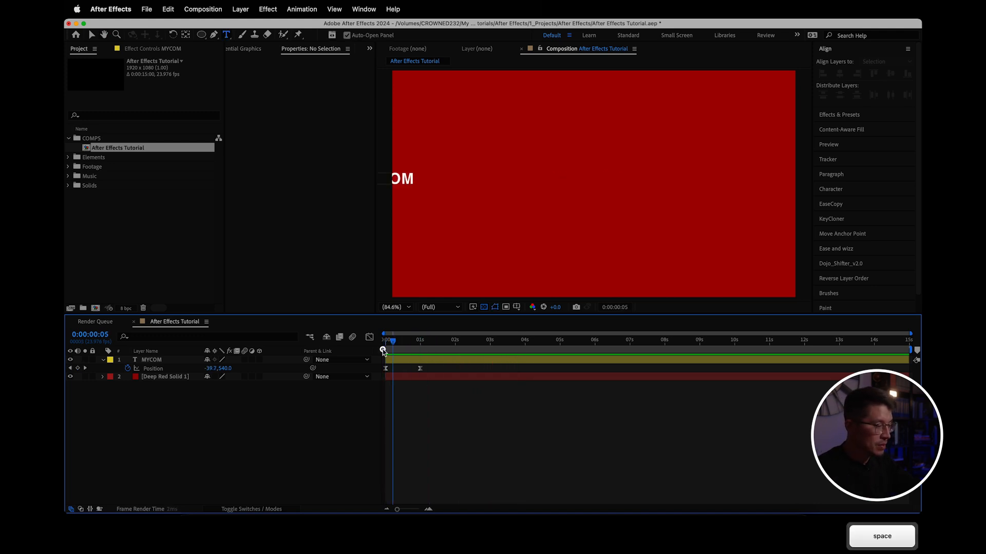
key("space")
key("space")
key("space")
key("v")
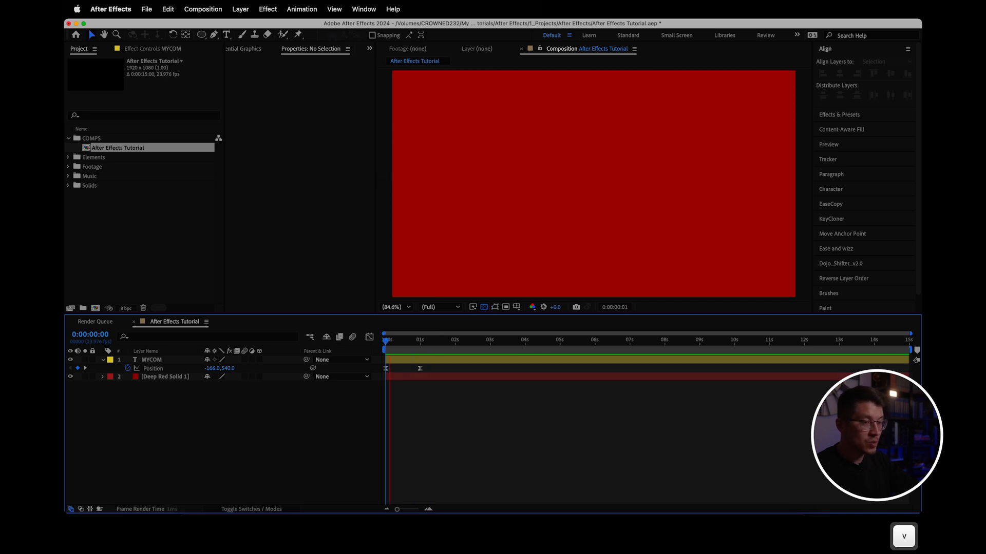
key("space")
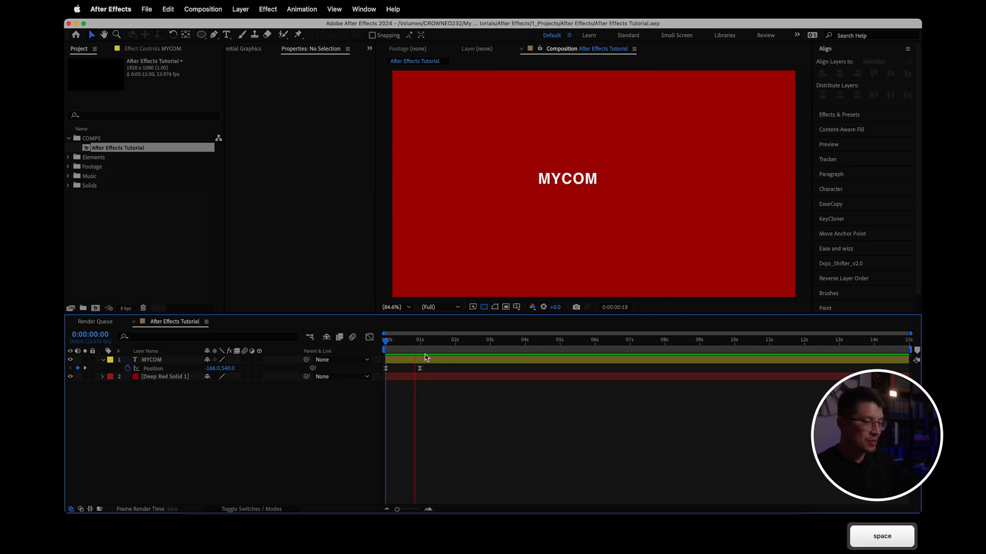
key("space")
key("space")
key("v")
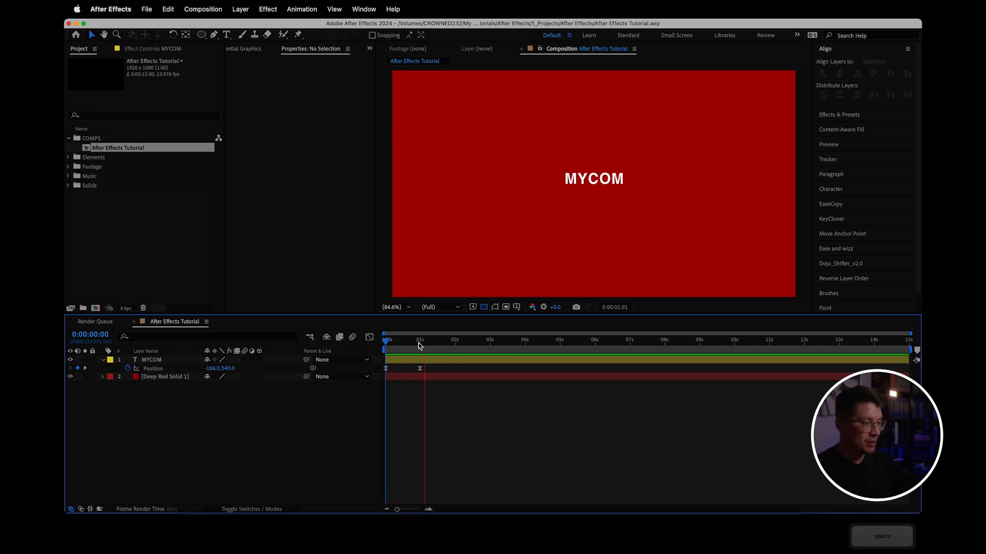
key("space")
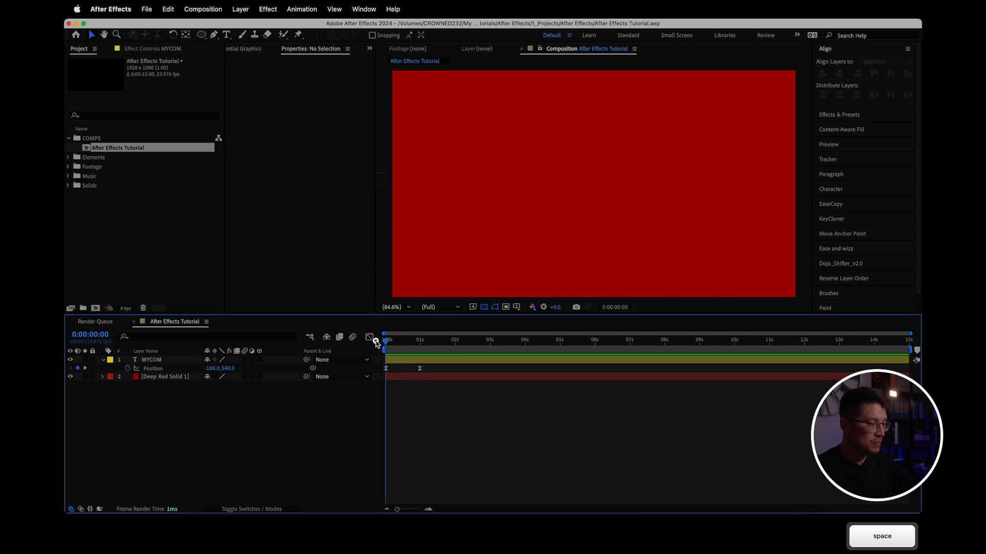
- Keyframe the MYCOM layer's Scale from 520% at 0:00:00:00 to 100% at 0:00:01:00
left_click(394, 358)
key("s")
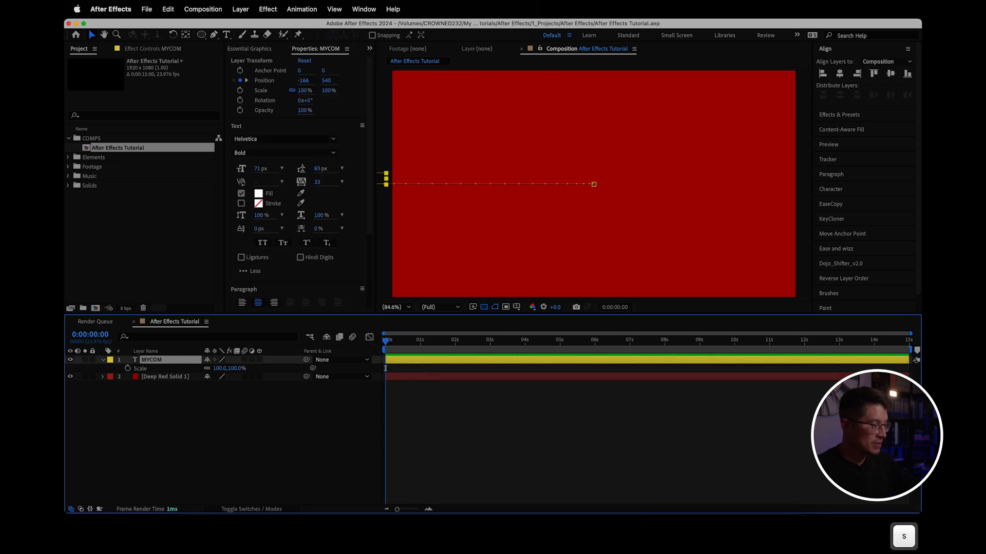
left_click(129, 368)
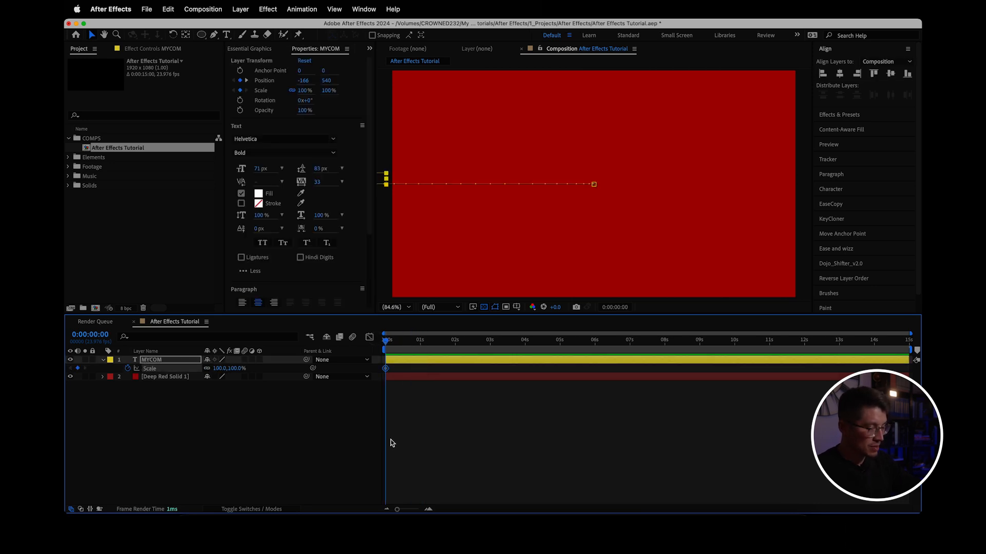
left_click_drag(388, 349, 420, 350)
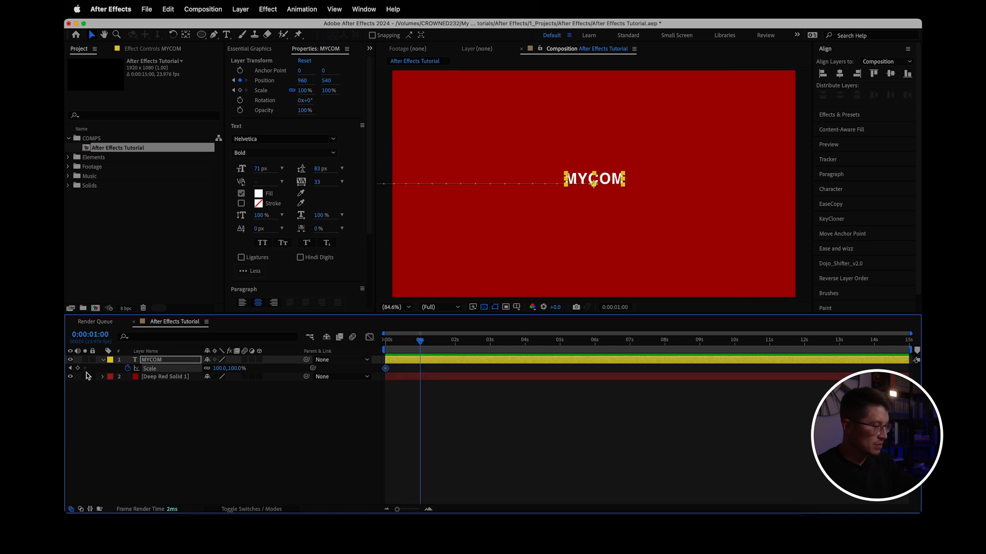
left_click(78, 368)
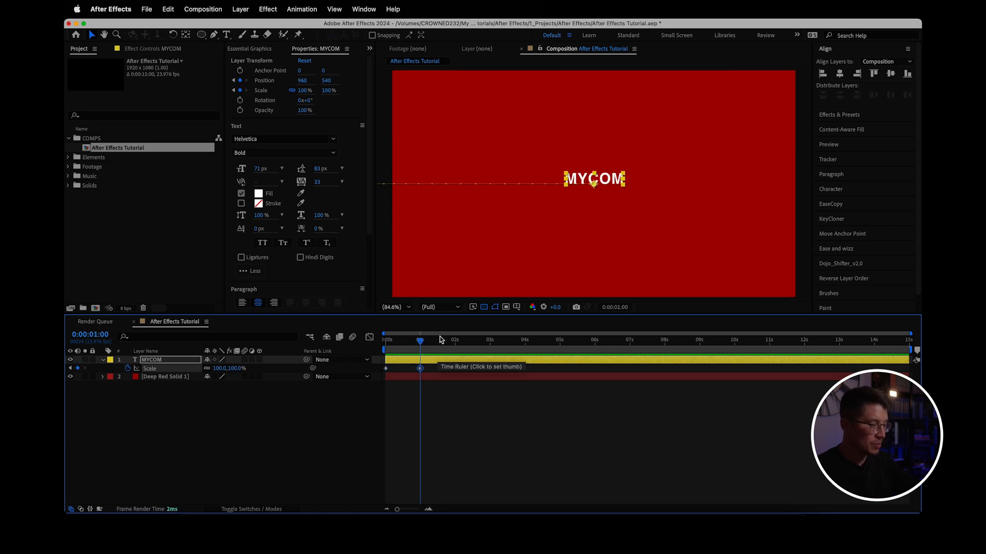
left_click_drag(421, 344, 377, 342)
left_click_drag(231, 368, 281, 368)
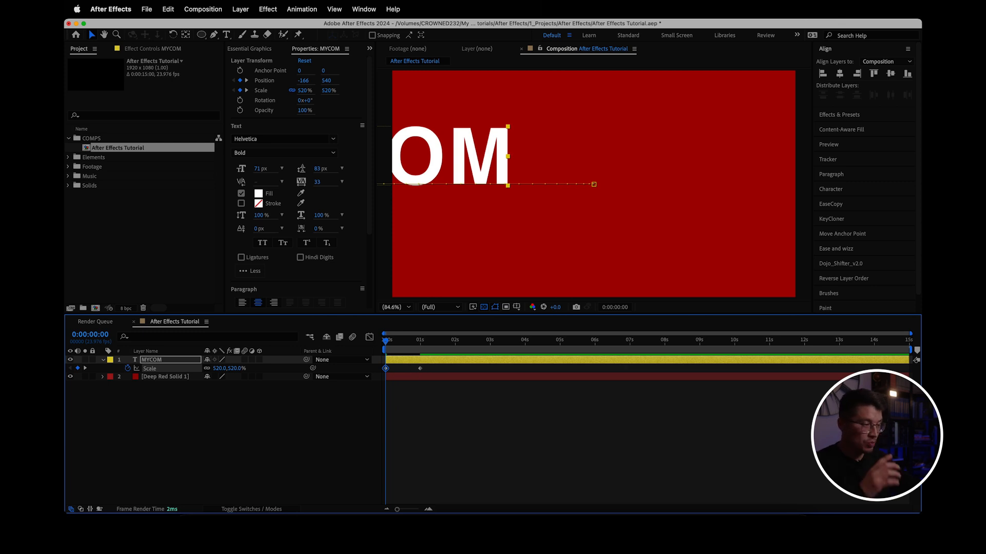
- Reveal all of MYCOM's keyframed properties and set its Position at 0:00:00:00 to about -756, 540, outside the frame
key("u")
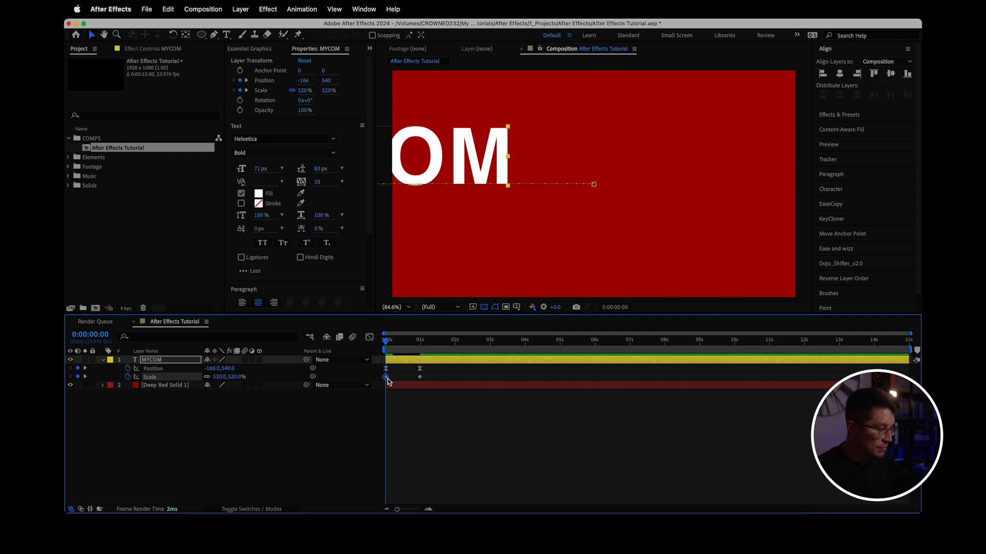
left_click(153, 368)
key("v")
left_click_drag(213, 367, 176, 357)
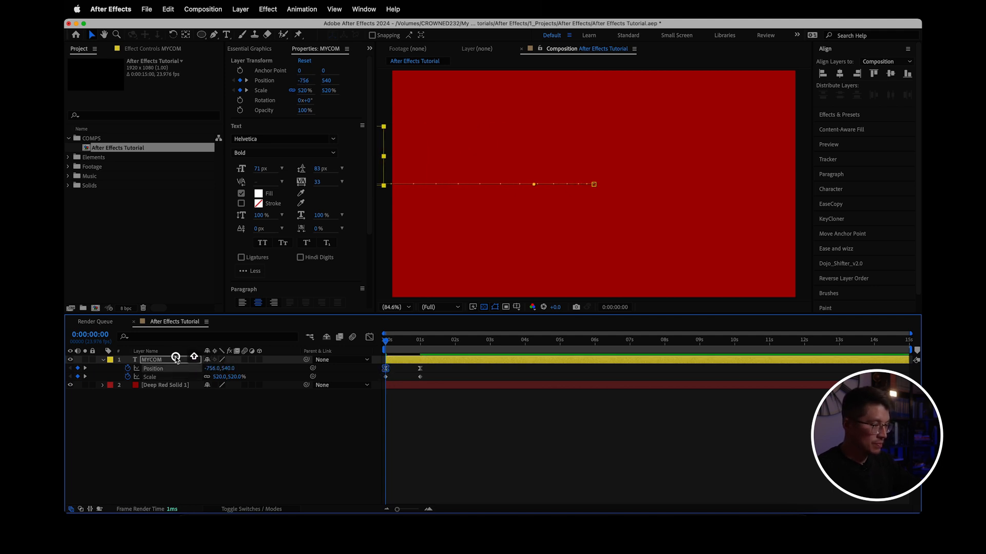
- Apply Easy Ease to both Scale keyframes of the MYCOM layer and clear the selection
left_click_drag(434, 384, 379, 376)
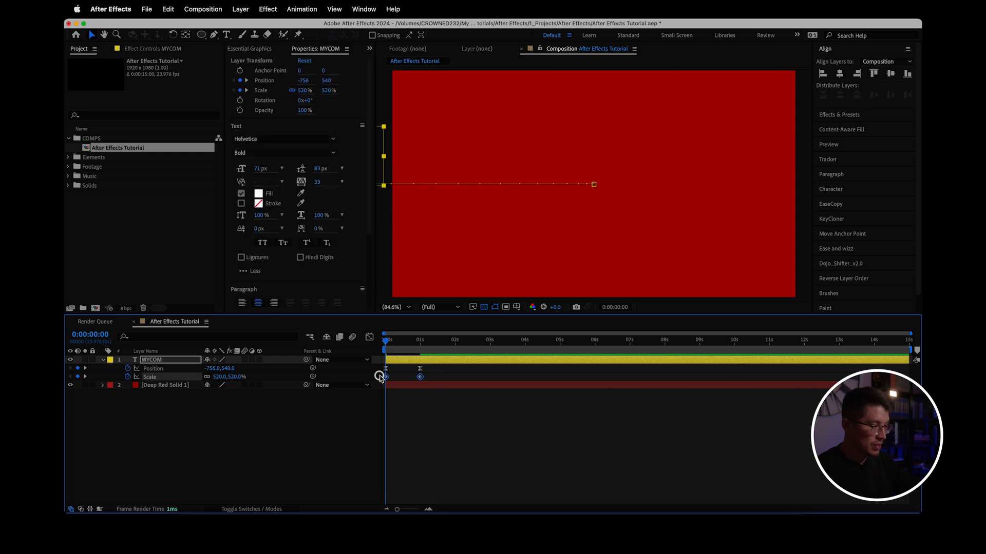
left_click(380, 379)
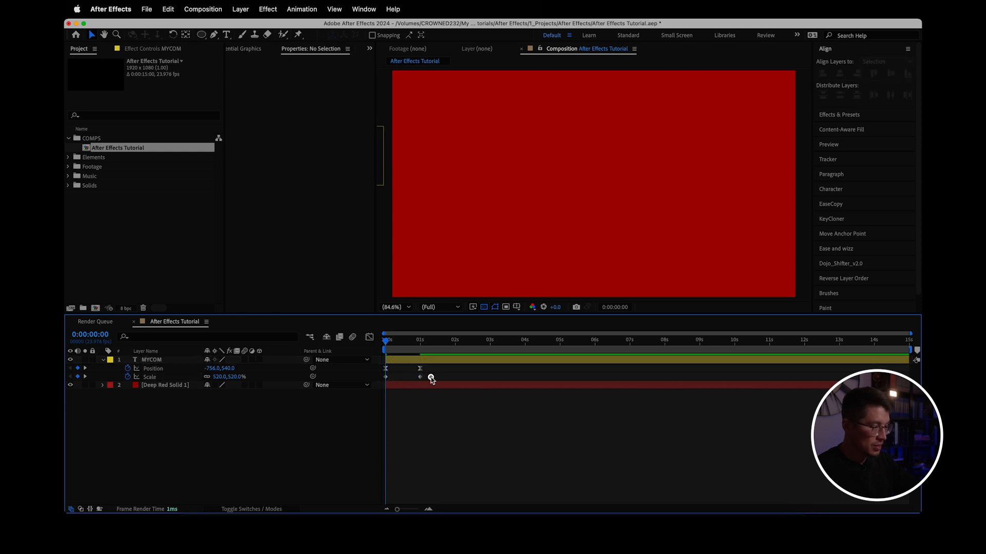
left_click(385, 376)
right_click(385, 377)
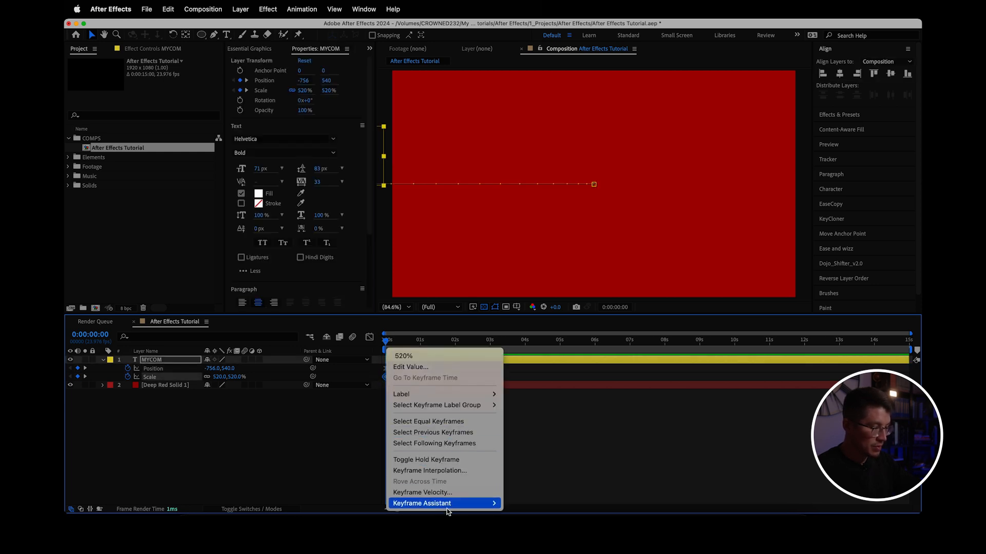
mouse_move(446, 503)
left_click(529, 427)
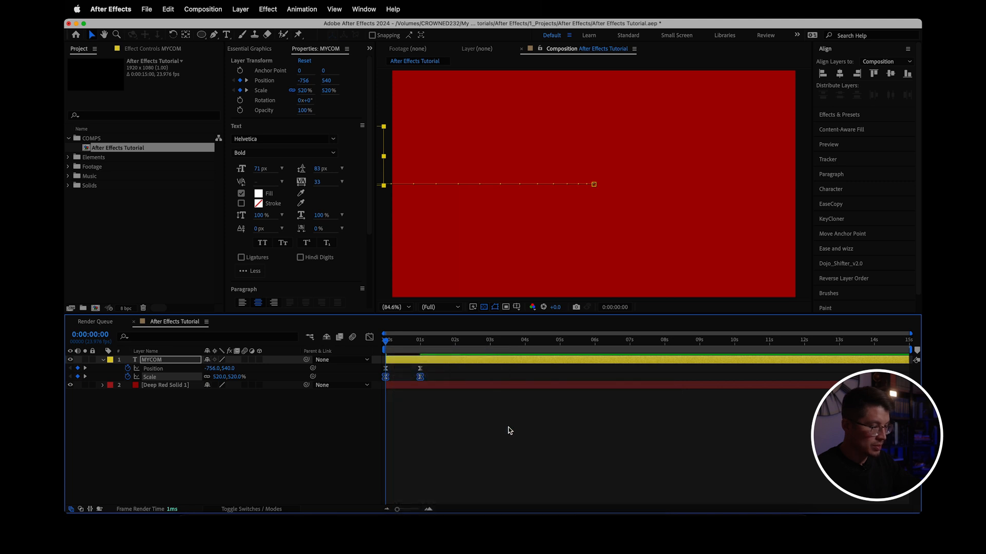
key("super+shift+a")
key("v")
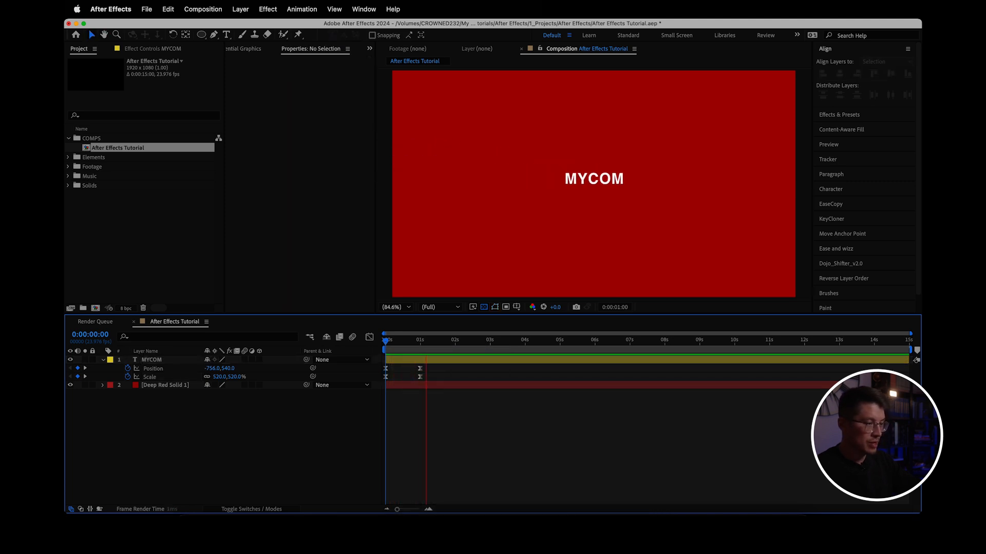
- Preview the combined Position and Scale animation of the MYCOM text repeatedly from the start
key("space")
left_click_drag(403, 340, 356, 344)
key("v")
key("space")
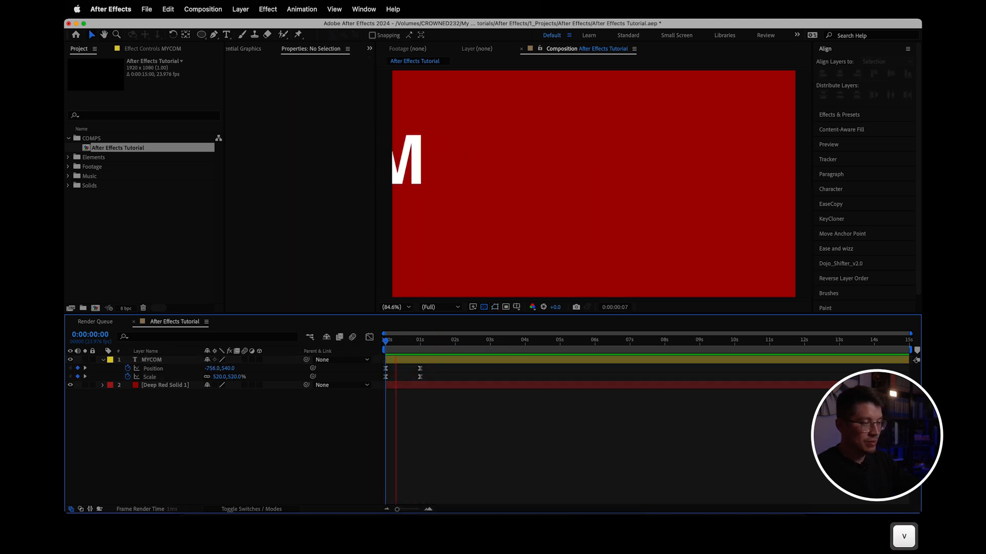
key("space")
left_click_drag(401, 350, 365, 352)
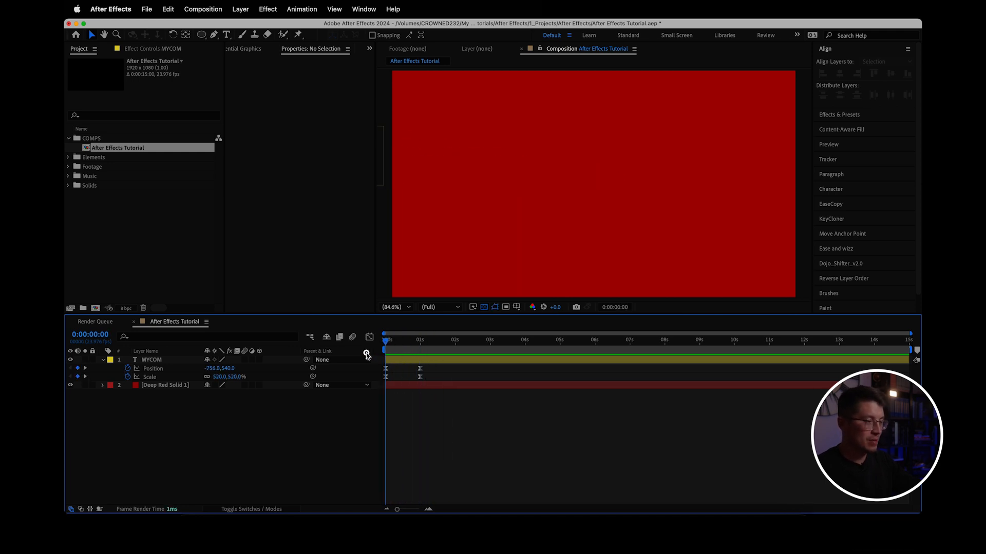
key("space")
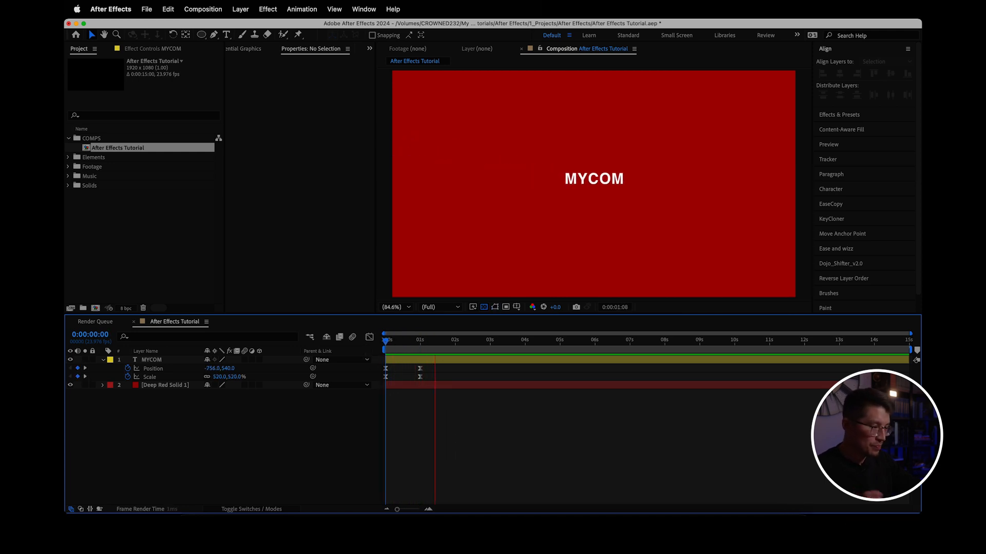
key("space")
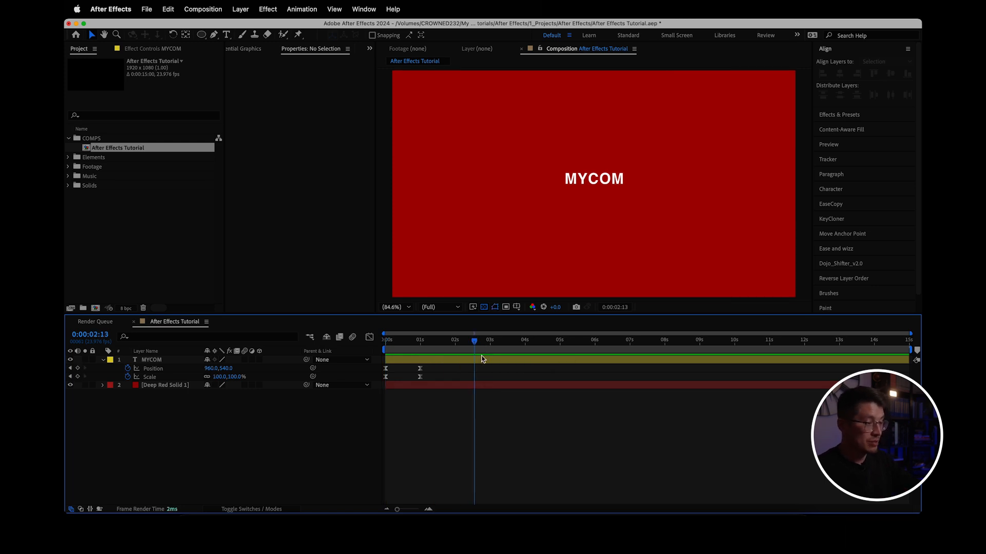
left_click(481, 359)
key("s")
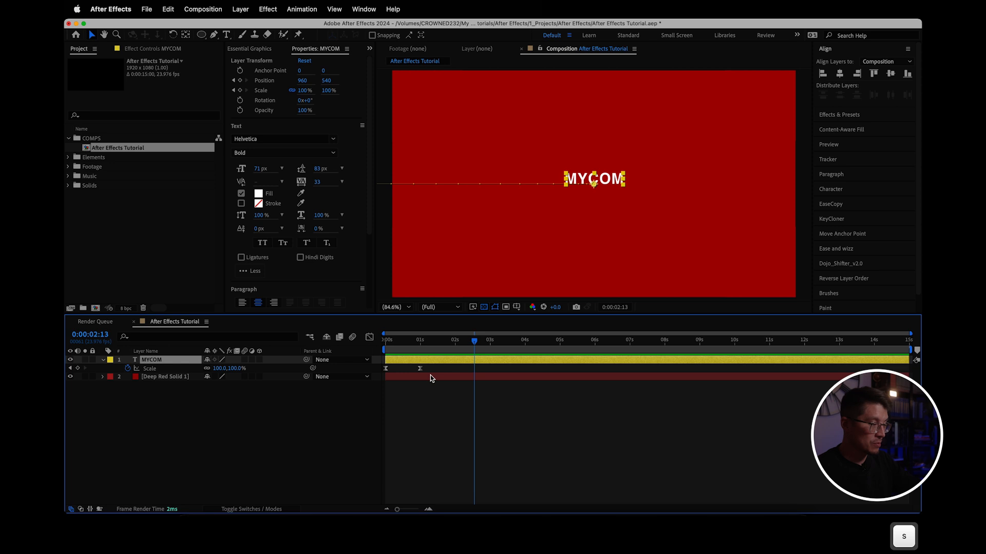
left_click(77, 368)
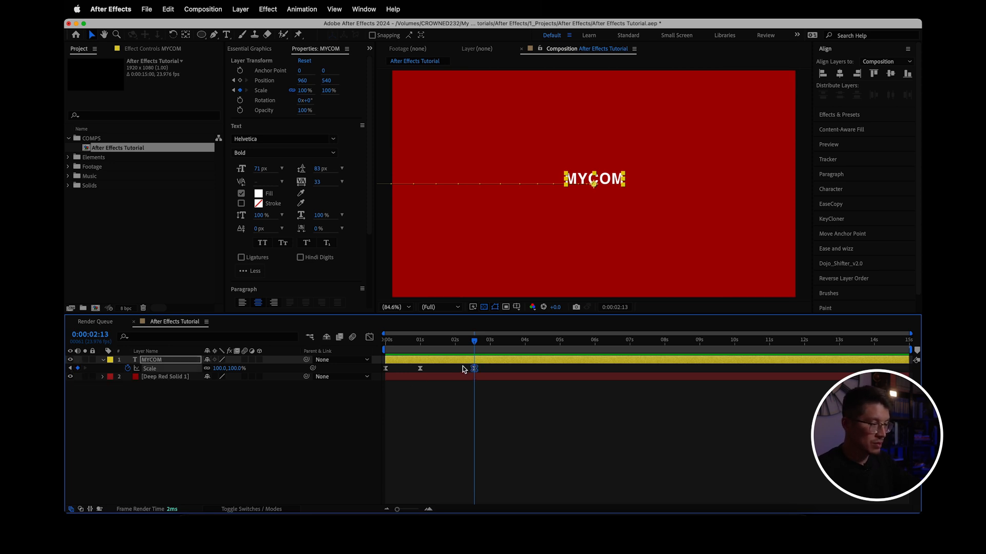
key("super+z")
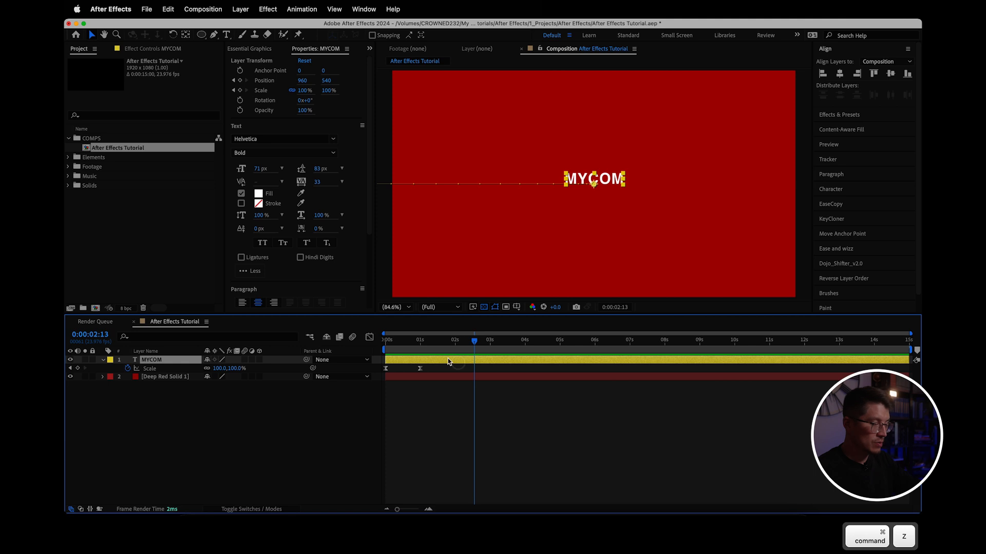
- Duplicate the MYCOM text layer and select the original copy
key("super+d")
left_click(436, 369)
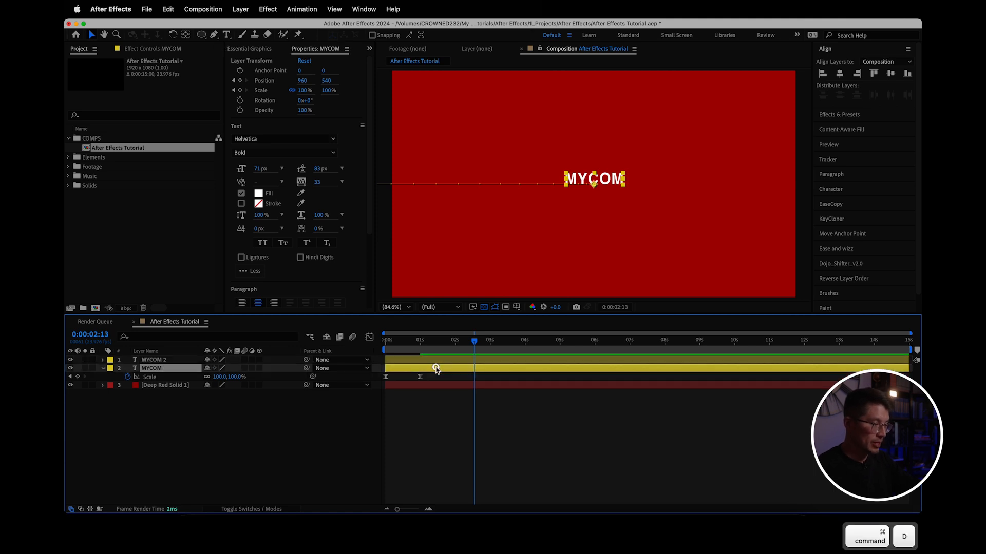
- Toggle the visibility of the two MYCOM text layers and the red solid to examine how each affects the composition
left_click(69, 368)
left_click(69, 368)
key("F2")
left_click(69, 368)
left_click(70, 361)
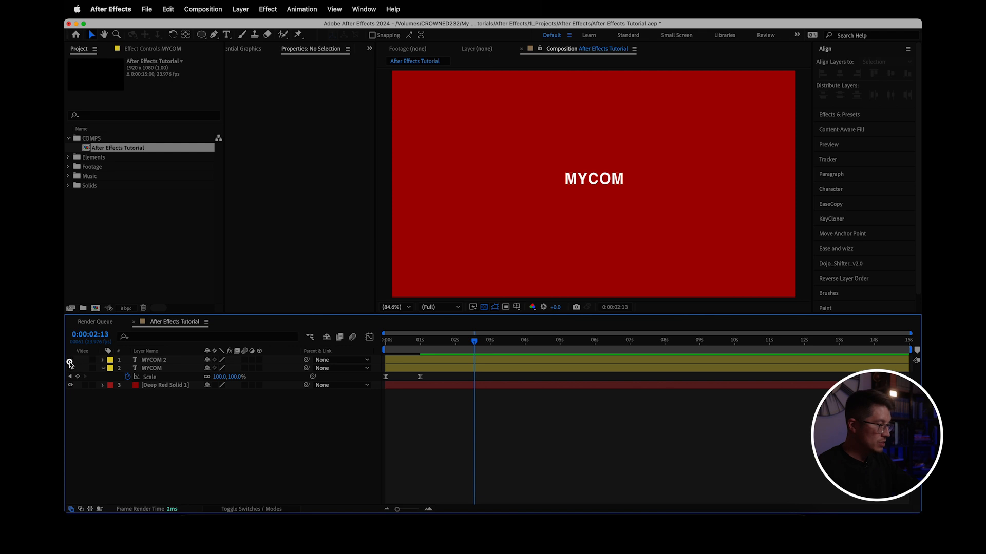
left_click(70, 368)
left_click(70, 361)
left_click(70, 359)
left_click(69, 385)
left_click(69, 385)
left_click(70, 369)
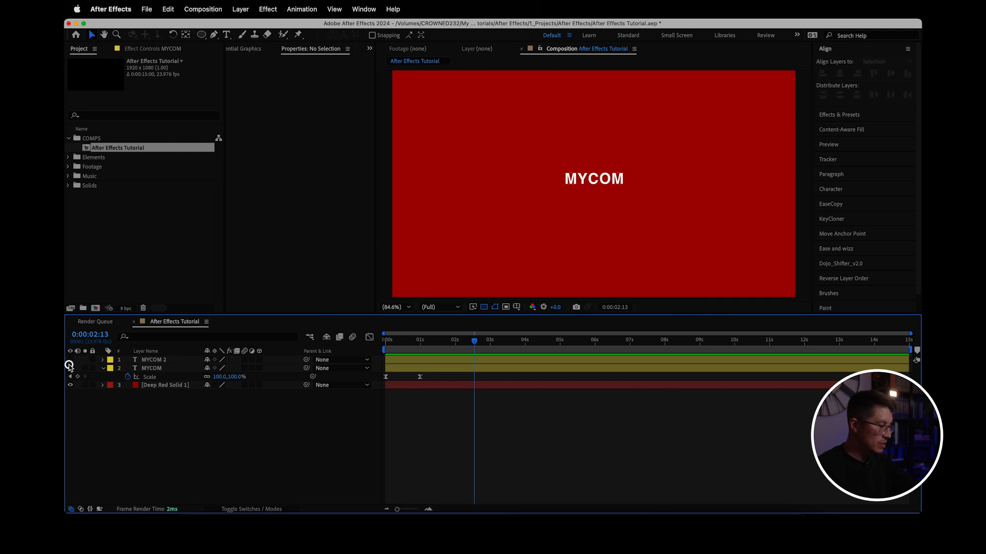
left_click(70, 360)
left_click(70, 370)
left_click(69, 370)
left_click(69, 368)
left_click(69, 368)
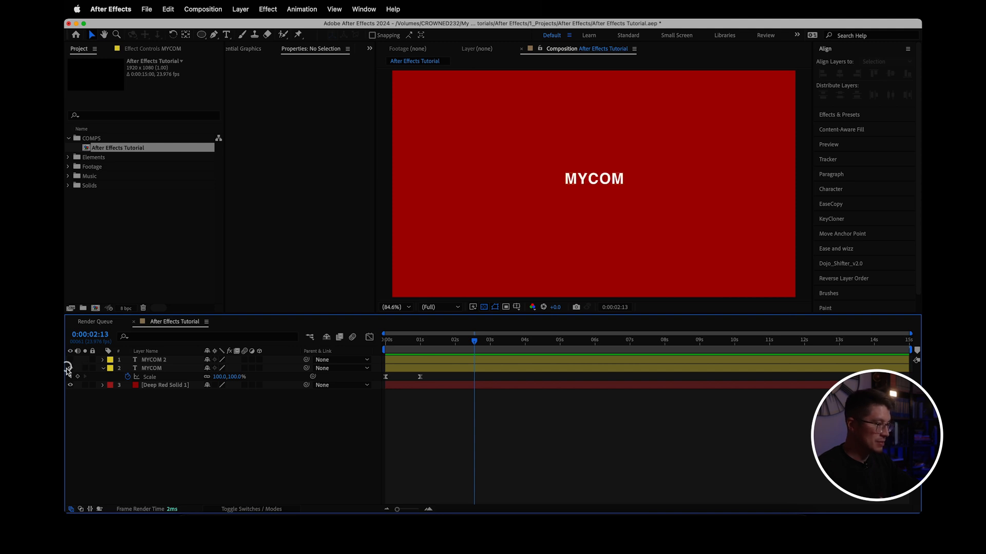
- Show the MYCOM 2 layer and toggle solo on the text layers and the red solid to examine how isolating layers works
left_click(70, 360)
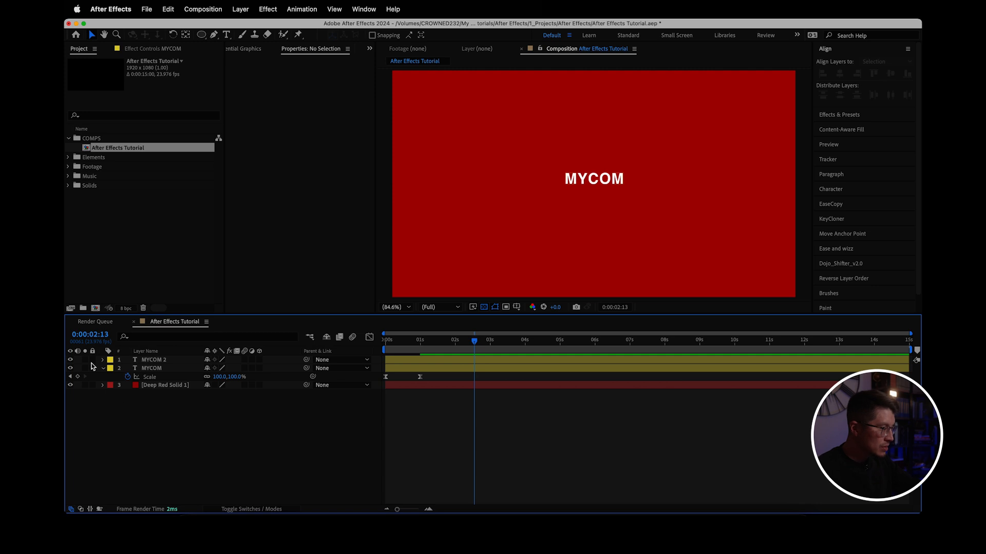
left_click(85, 360)
left_click(85, 368)
left_click(85, 385)
left_click(85, 385)
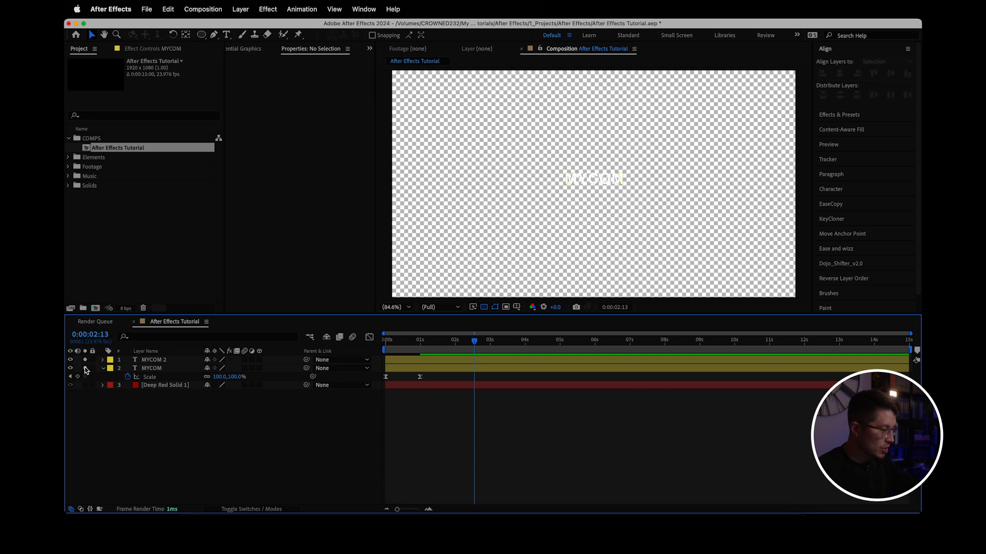
left_click_drag(85, 360, 85, 368)
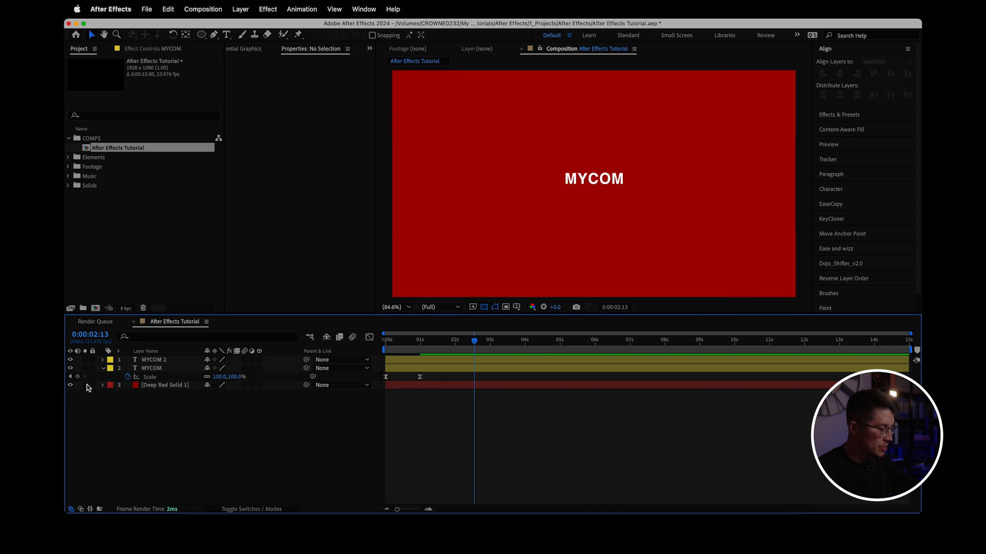
- Solo the MYCOM 2 text layer together with the Deep Red Solid 1 layer
left_click(86, 385)
left_click(86, 385)
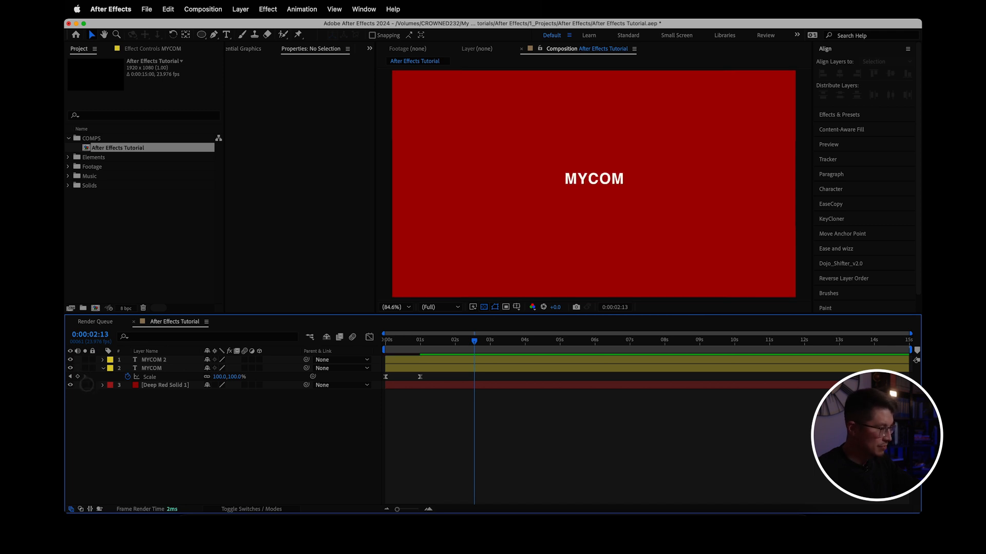
left_click(85, 360)
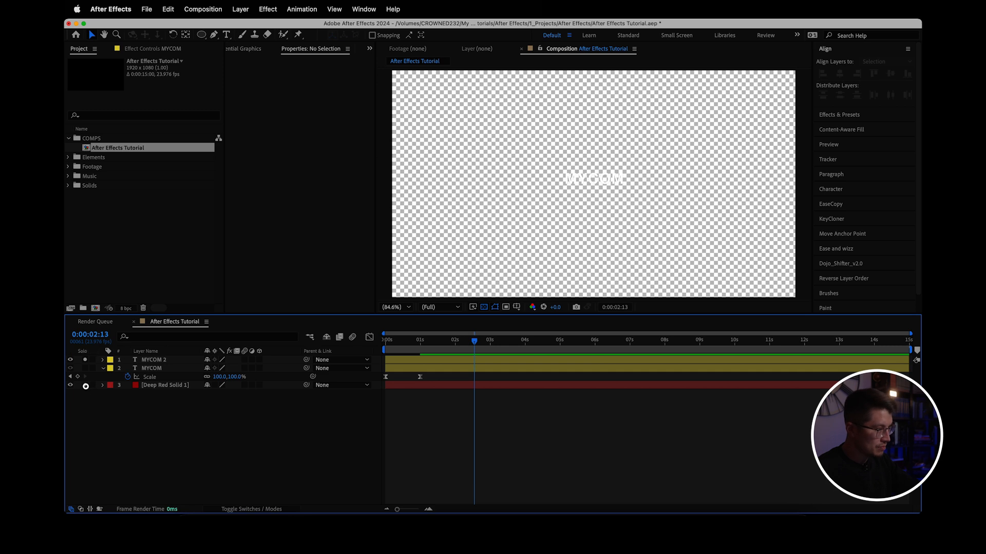
left_click(85, 385)
- Reveal the keyframed properties of the MYCOM 2 layer and delete all its Position and Scale keyframes
left_click(436, 361)
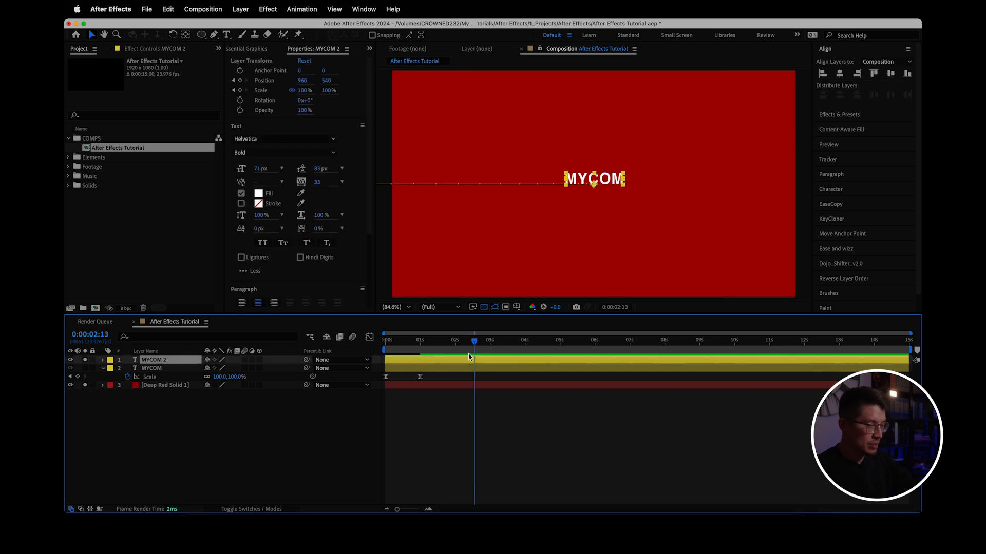
key("u")
left_click_drag(433, 372, 376, 385)
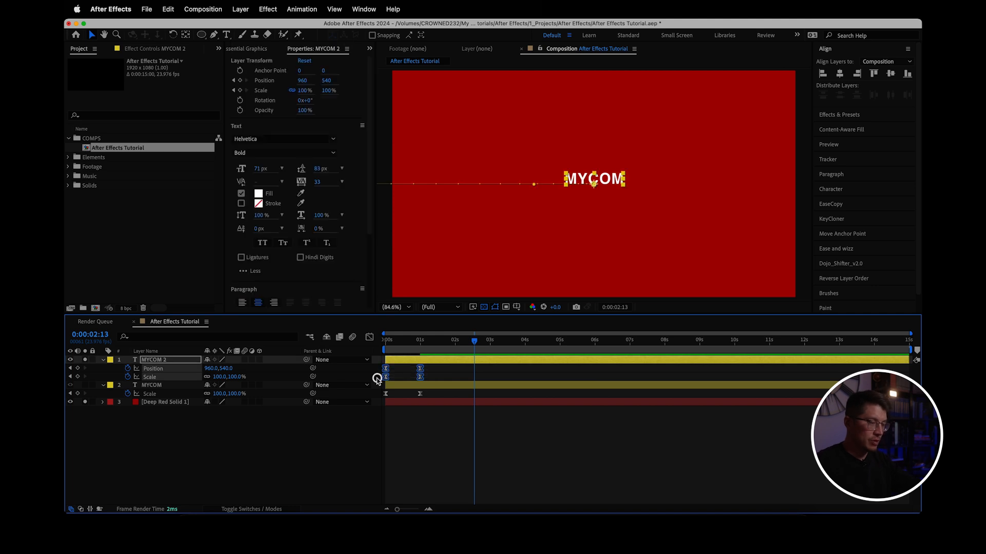
key("BackSpace")
- Keyframe the MYCOM 2 layer's Scale at 2805% on the first frame and 100% at 0:00:01:00
left_click_drag(455, 342, 362, 335)
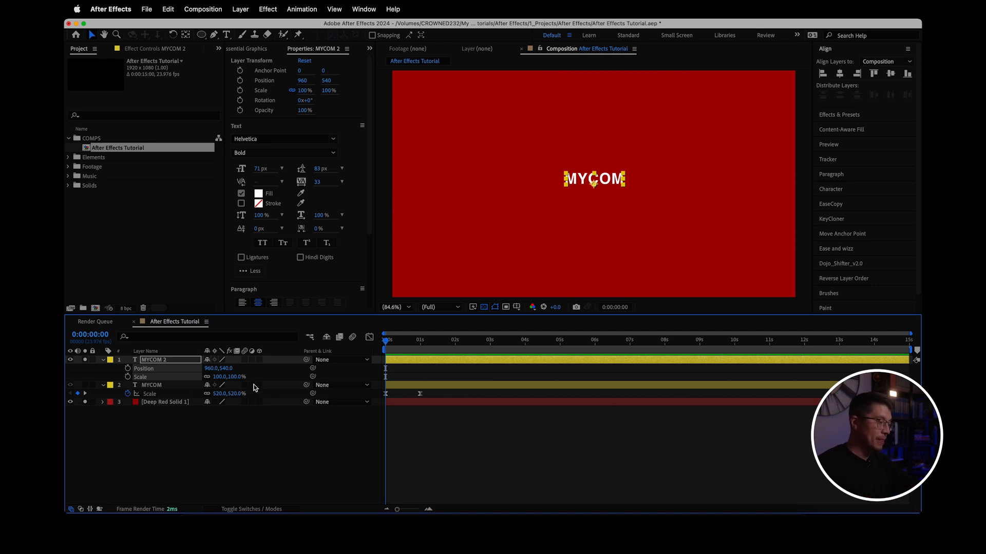
left_click_drag(235, 378, 393, 369)
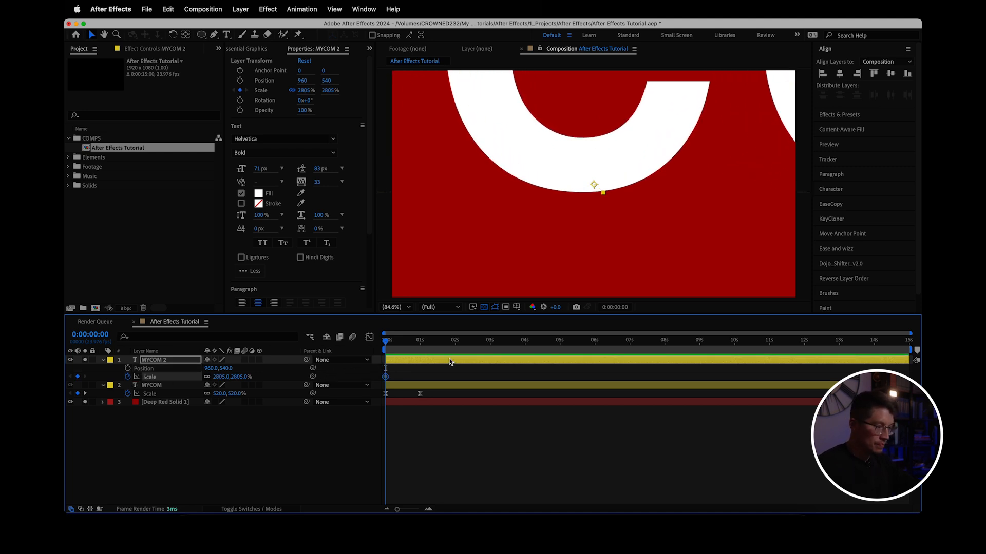
left_click_drag(399, 354, 419, 350)
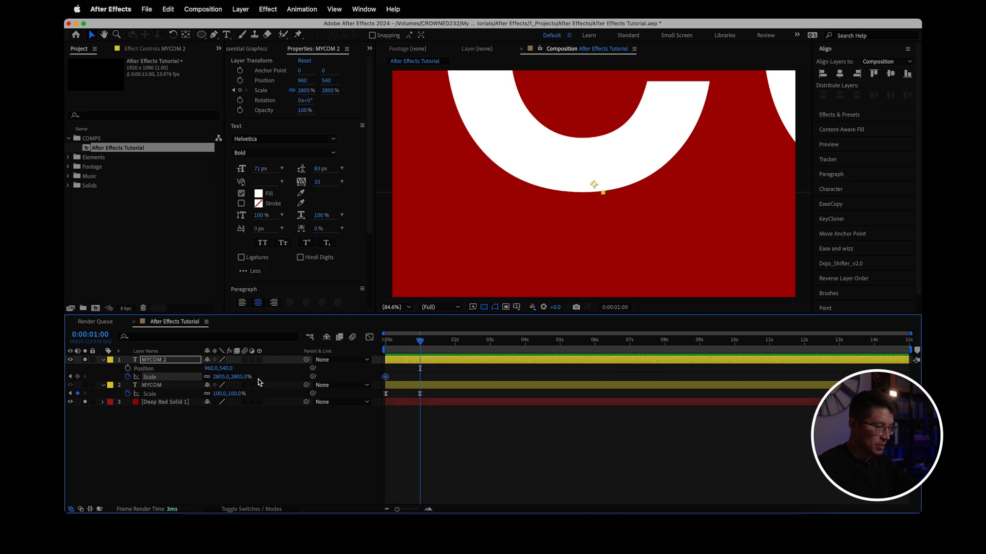
type("10")
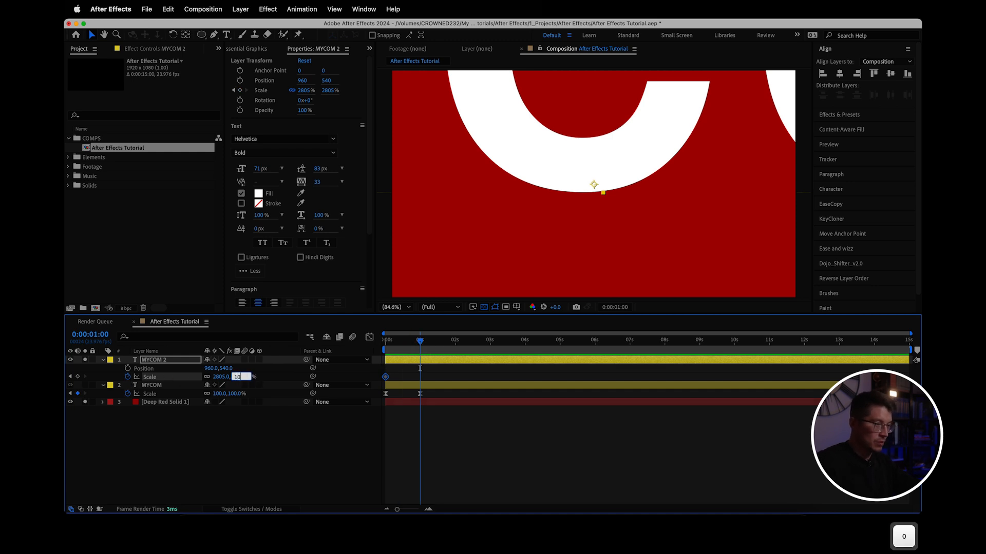
type("0")
key("Return")
- Apply Easy Ease to both Scale keyframes of the MYCOM 2 layer and clear the selection
left_click_drag(489, 377, 377, 381)
right_click(386, 381)
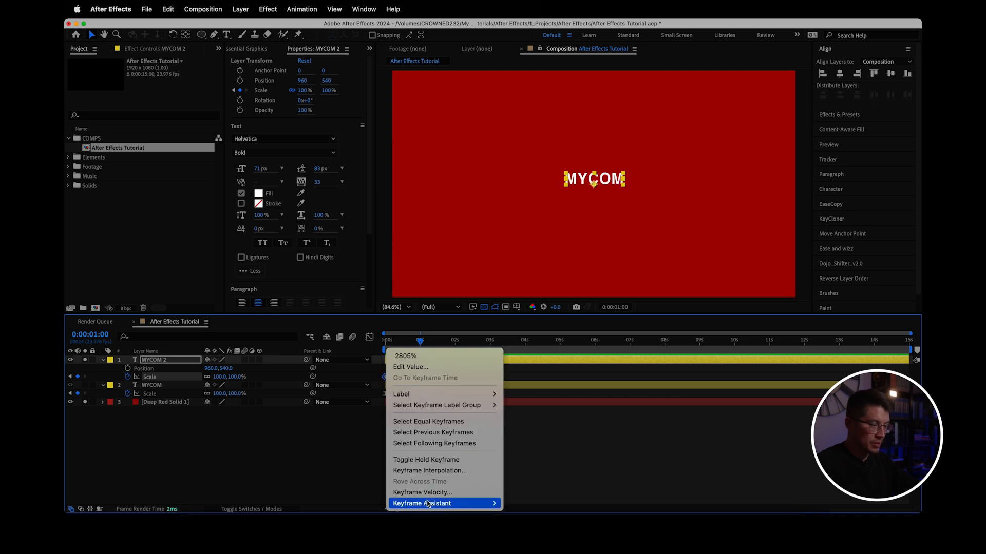
mouse_move(431, 504)
left_click(560, 431)
left_click(517, 424)
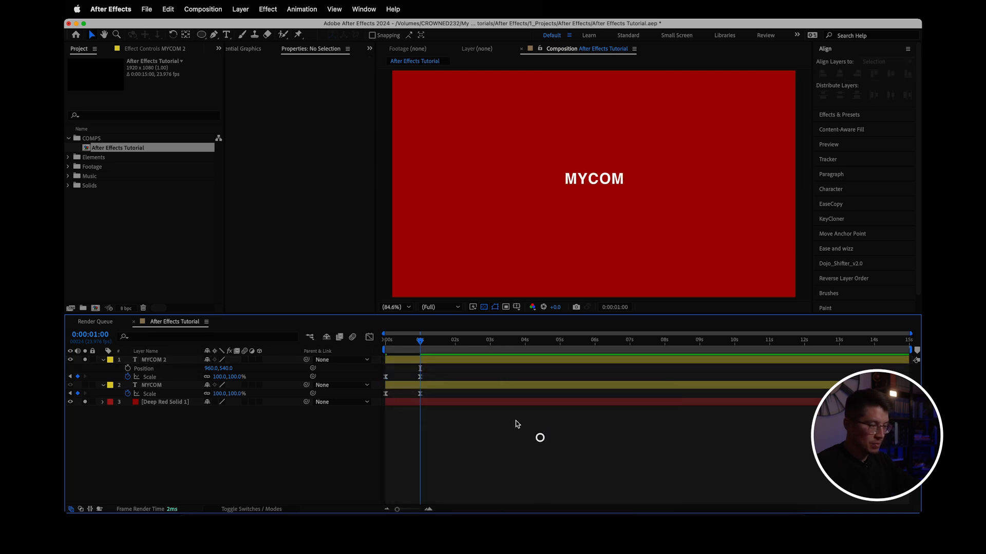
- Preview the MYCOM 2 scale-down animation from the start and return the playhead to the first frame
left_click_drag(420, 345, 385, 342)
key("space")
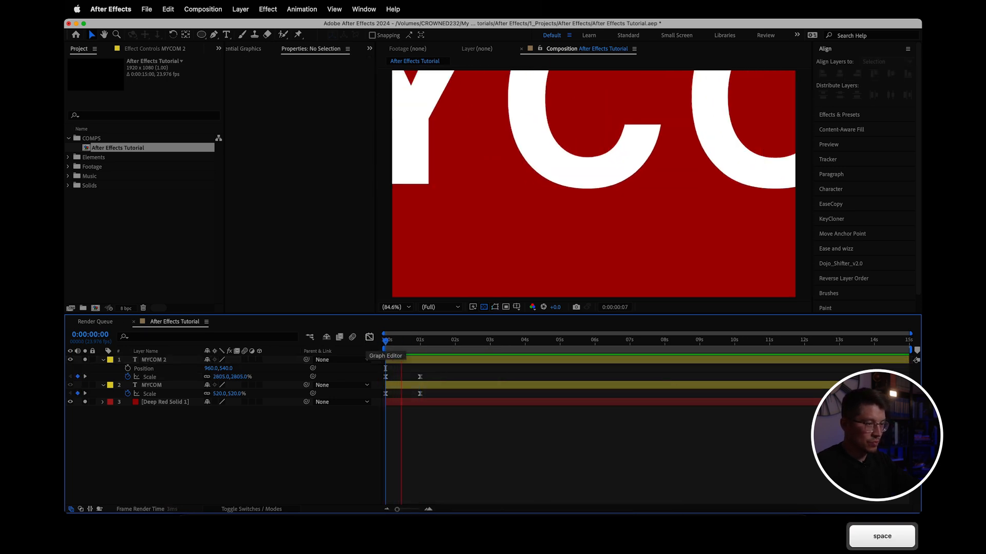
left_click_drag(429, 340, 362, 343)
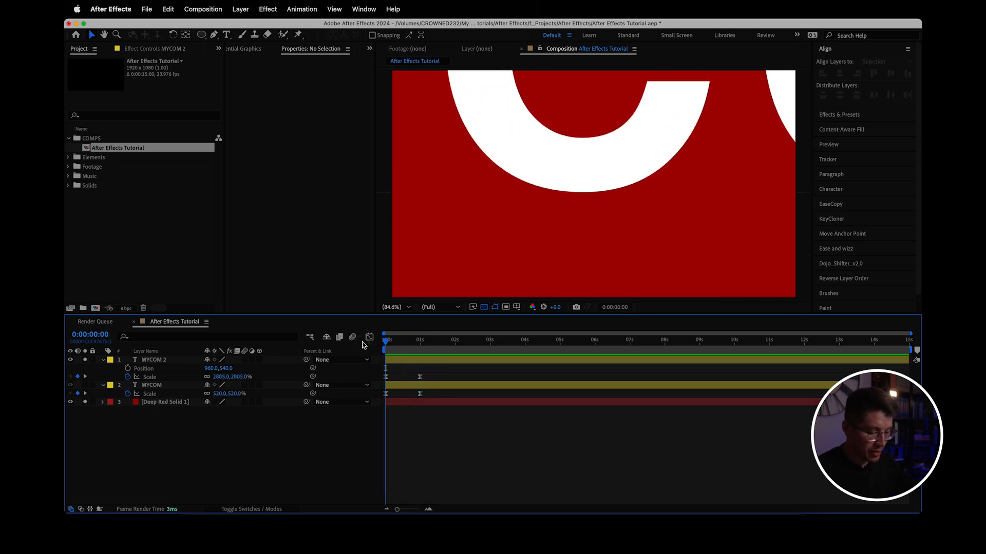
- Step the playhead back and forth frame by frame around the start to examine the MYCOM 2 scale animation
key("super+Right")
key("super+Right")
key("super+Left")
key("super+Left")
key("super+Left")
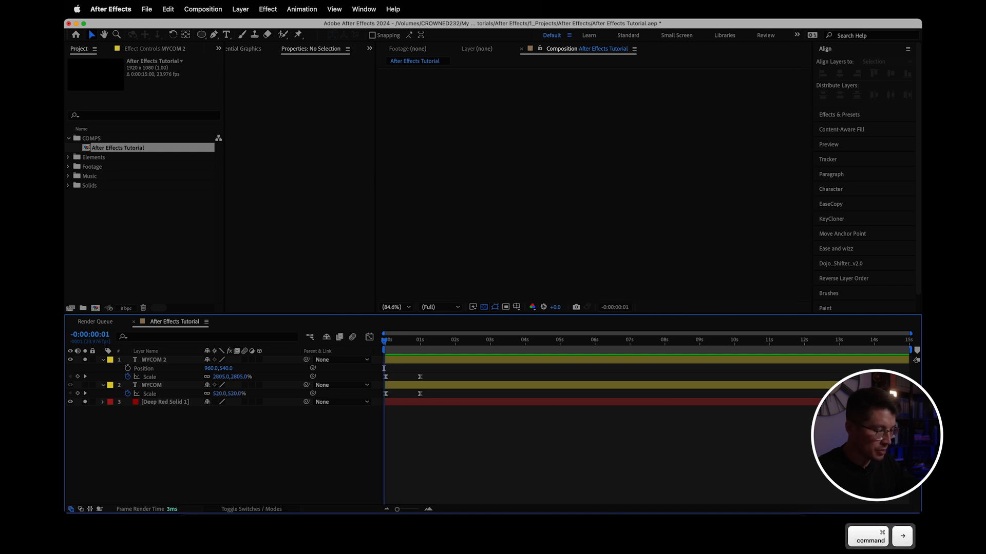
key("super+Right")
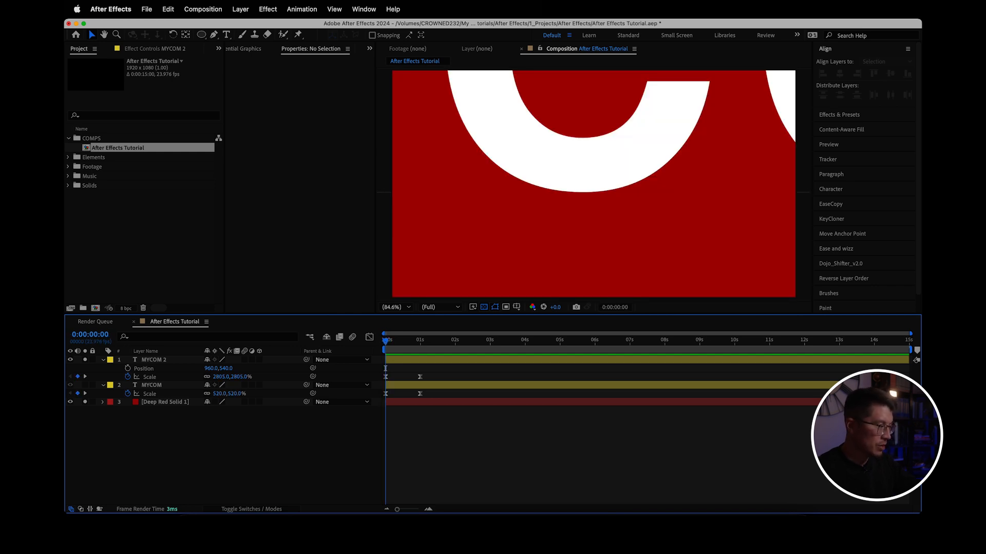
key("super+Right")
key("super+Right")
key("super+Right")
key("super+Right")
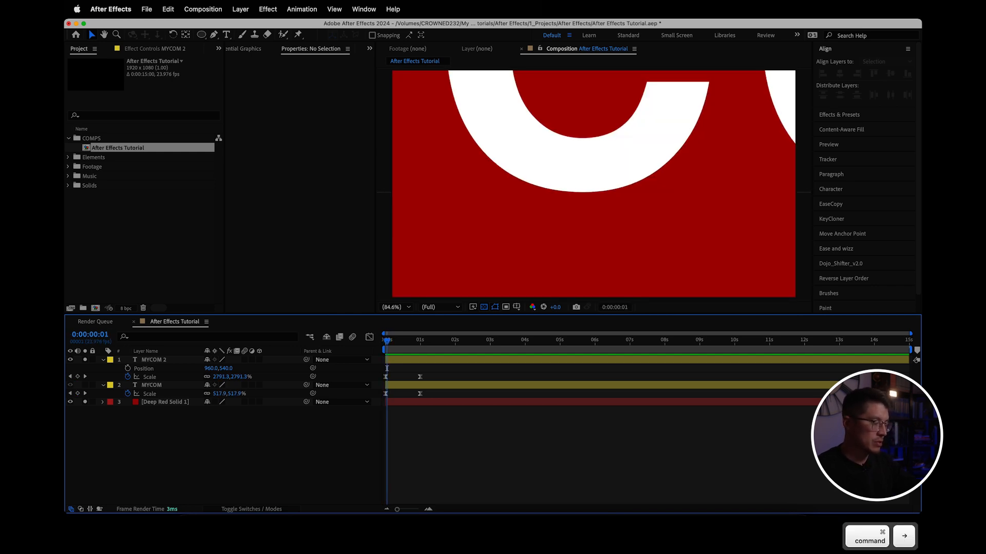
- Move the ending Scale keyframe of MYCOM 2 to a few frames after the first one and preview the faster animation
left_click_drag(420, 377, 396, 378)
left_click(397, 378)
left_click_drag(392, 341, 378, 341)
key("space")
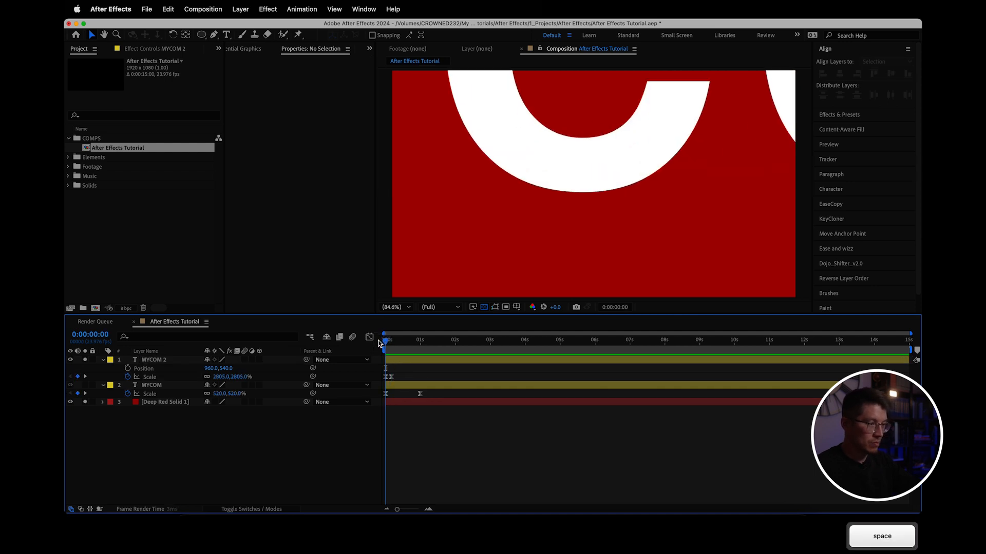
key("space")
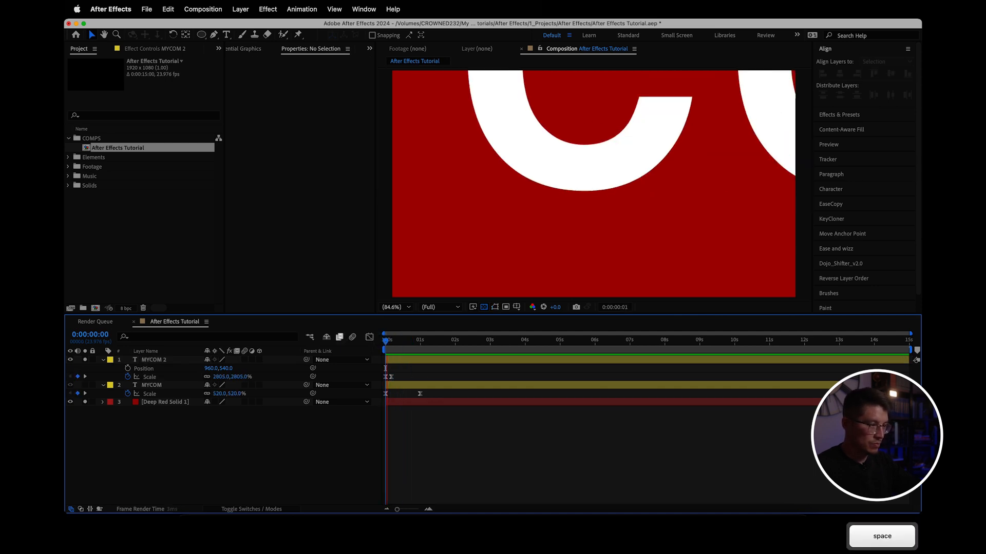
- Shift the MYCOM 2 layer a few frames later in the timeline, scrub through its delayed entrance, and deselect it
left_click(391, 361)
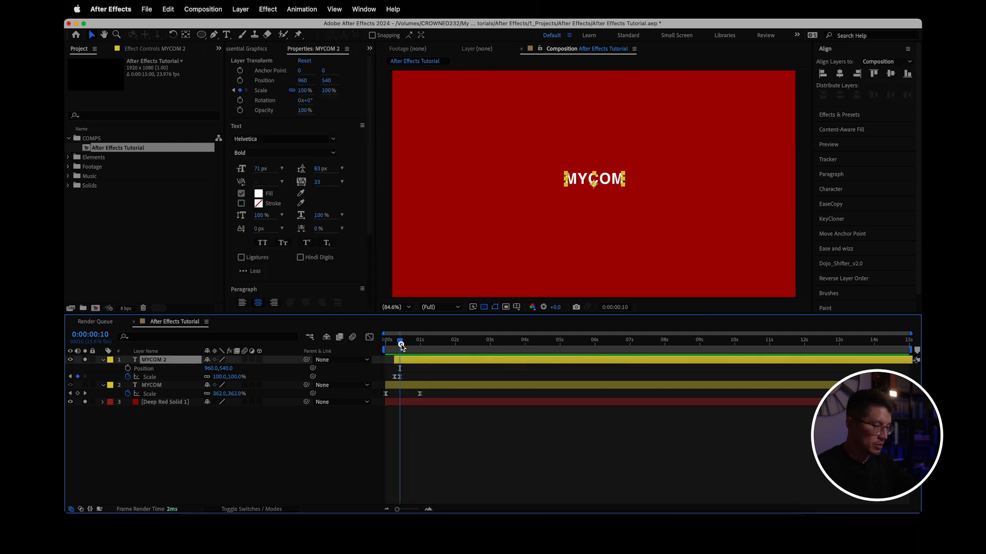
left_click_drag(401, 345, 370, 344)
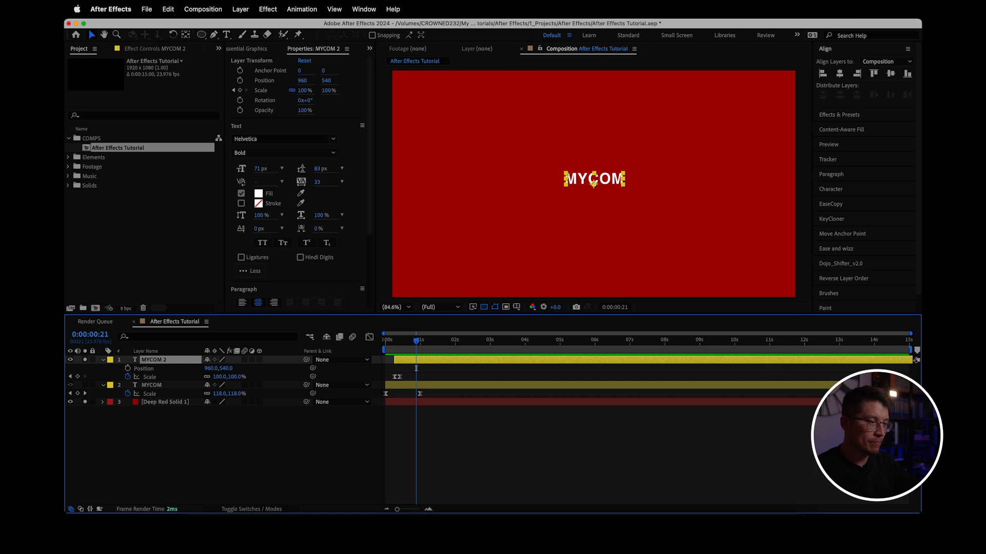
left_click(471, 443)
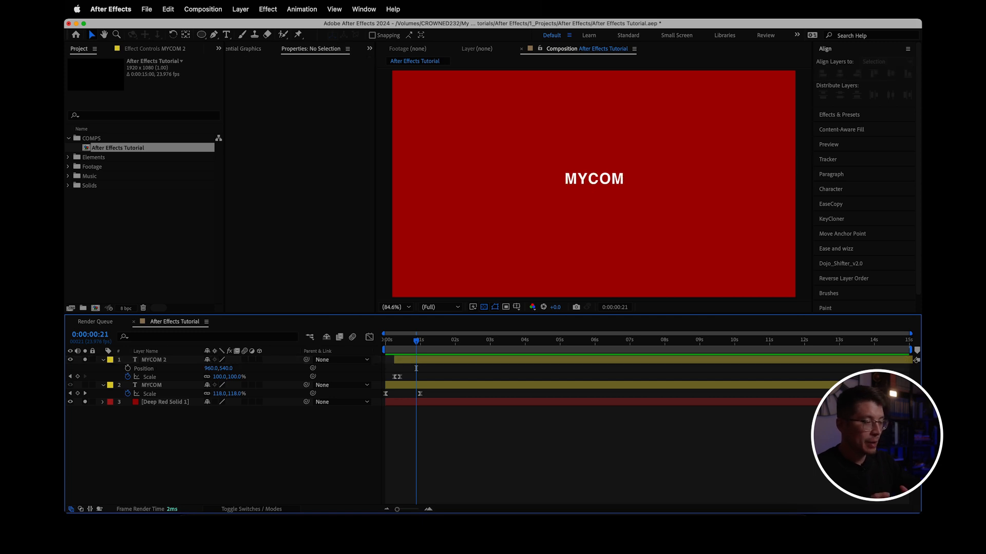